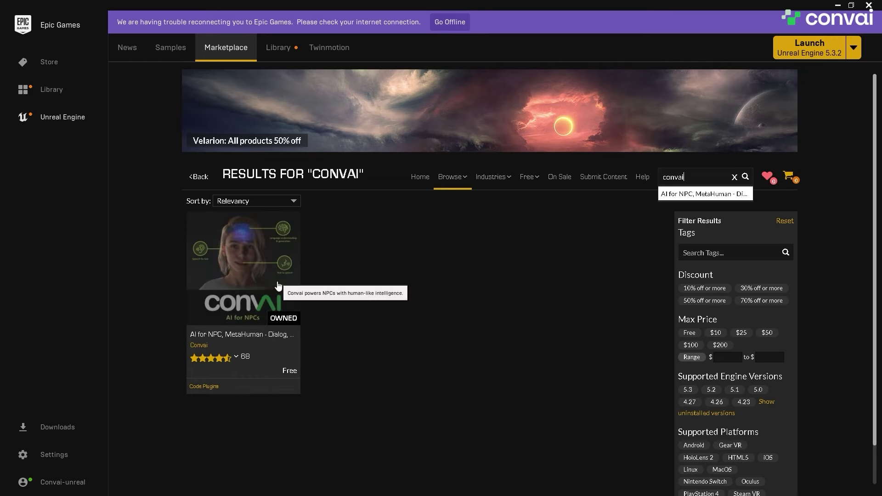
Preview the Convai plugin page and creating missing IsActorInFocus? and LookExactlyAtCamera variables
left_click(279, 285)
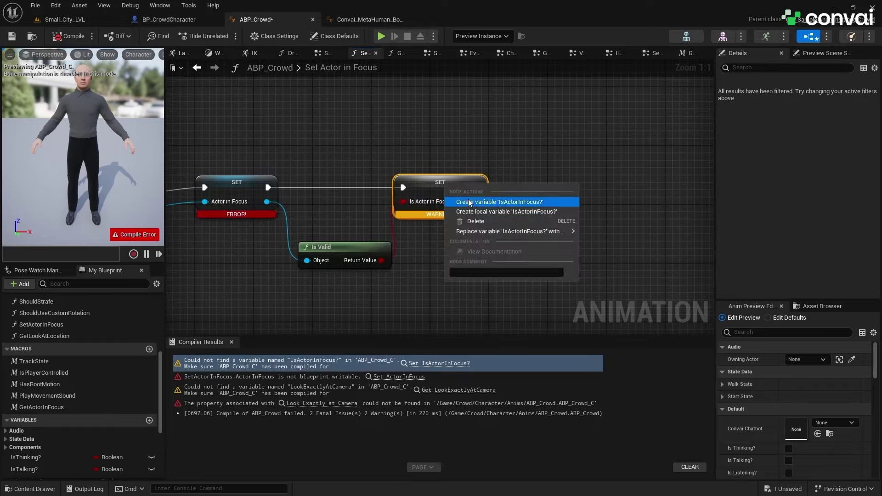
left_click(468, 201)
left_click(455, 390)
right_click(403, 194)
left_click(414, 202)
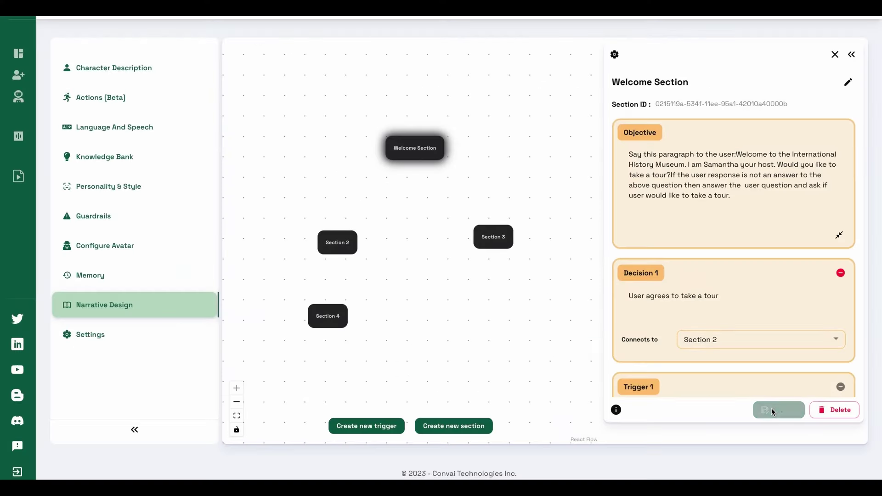
scroll(765, 299, "down", 1)
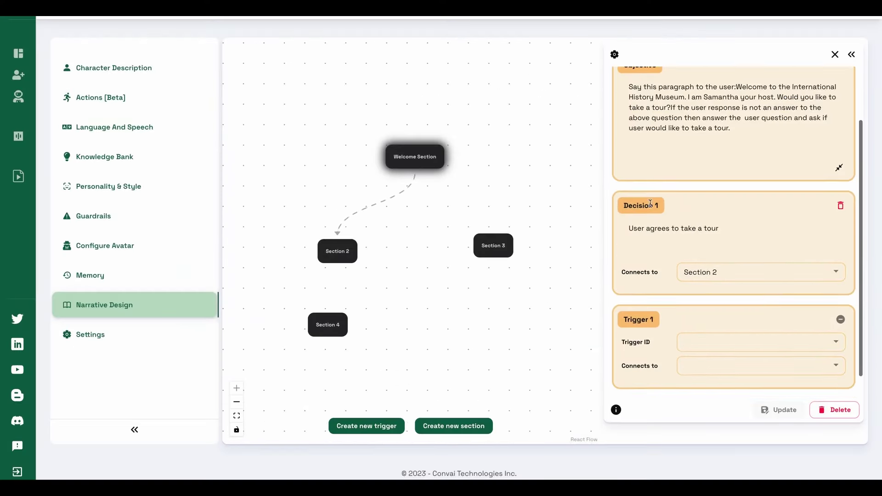
scroll(654, 269, "down", 1)
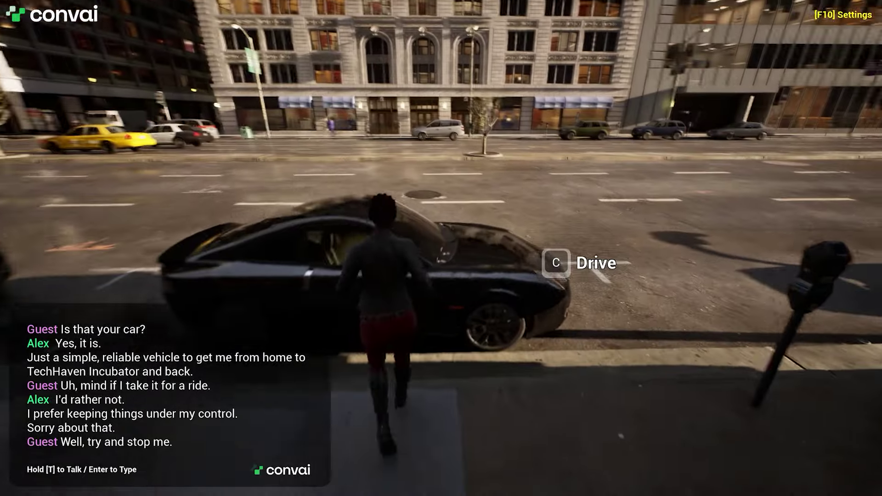
Get into Alex's black car to start driving it
key("f")
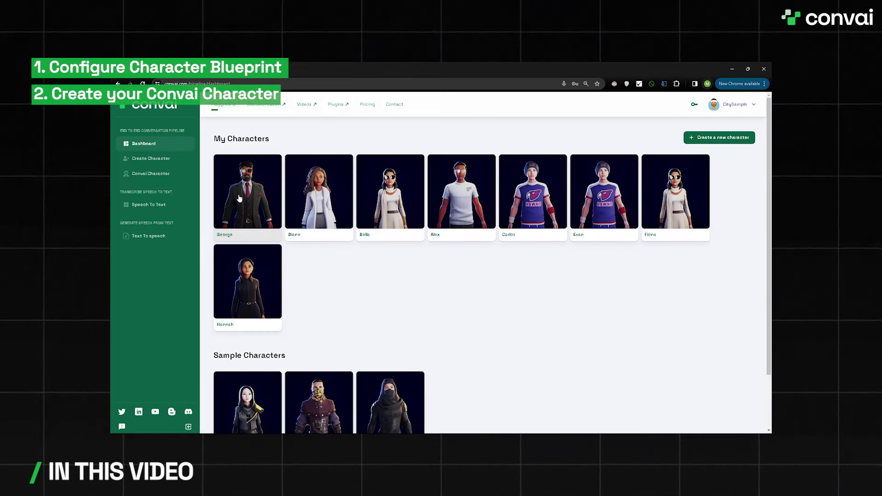
Open the City Sample product page in the Launcher's Marketplace
left_click(239, 198)
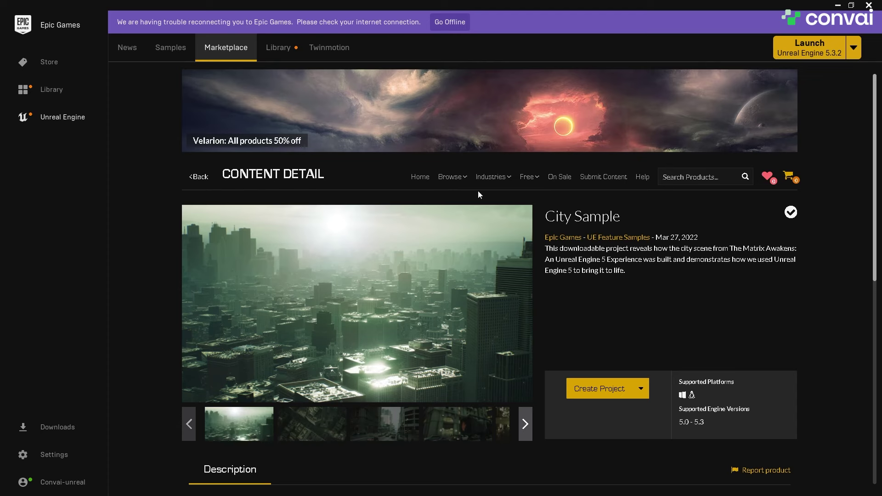
Cancel City Sample project creation and open the Convai plugin page via Marketplace search
left_click(620, 391)
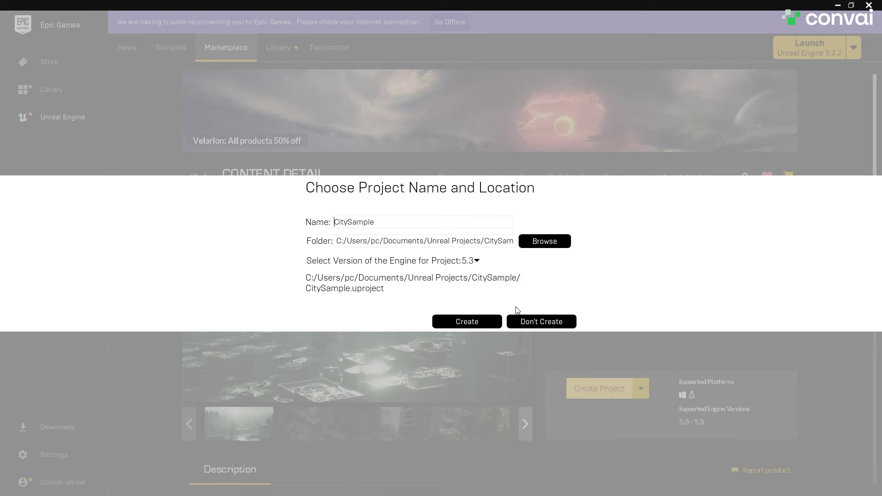
left_click(573, 322)
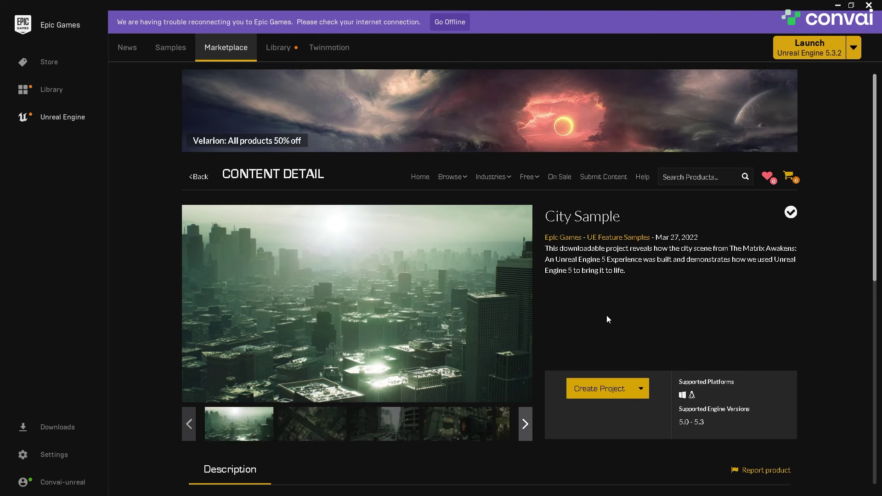
type("convai")
key("Return")
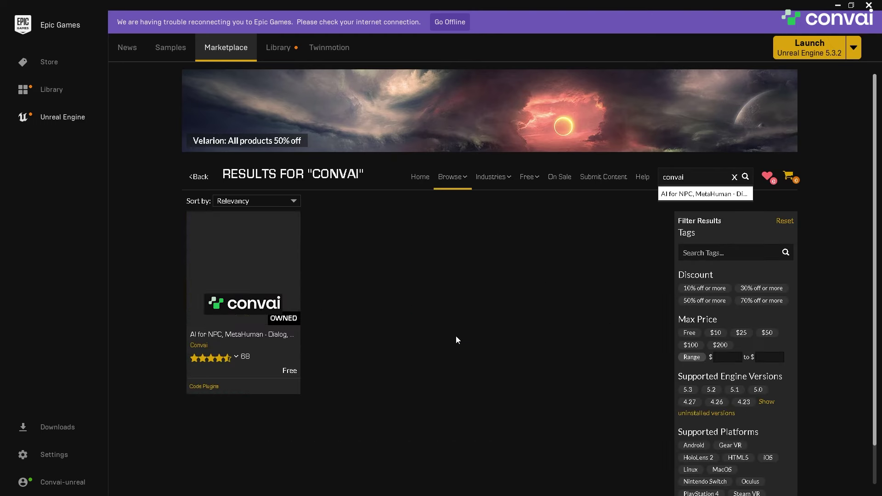
left_click(277, 286)
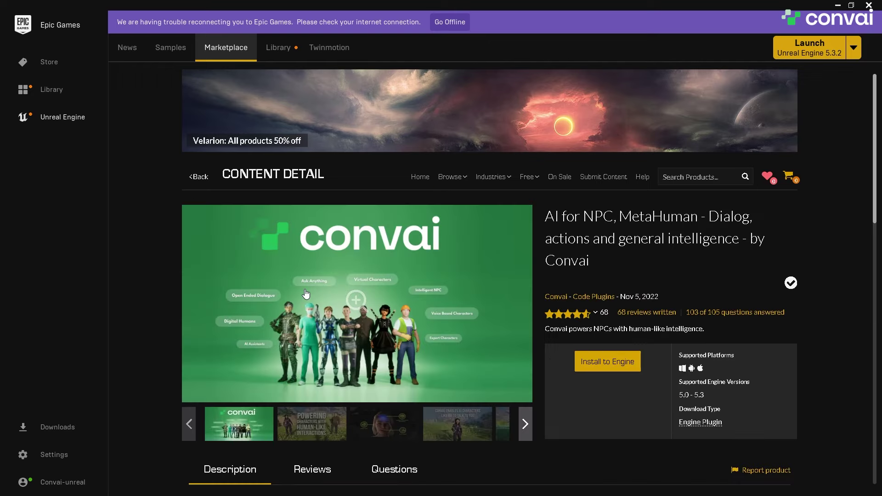
Install Convai into engine 5.3 and open CitySampleTut.uproject
left_click(625, 368)
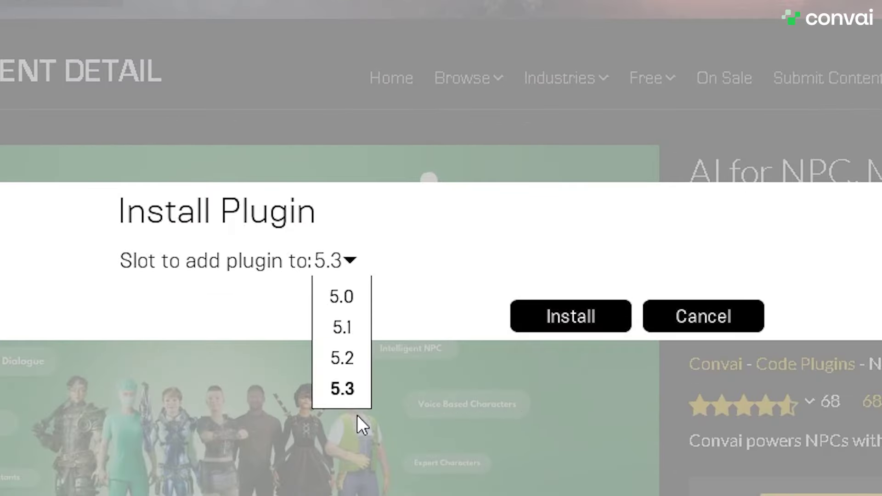
left_click(591, 322)
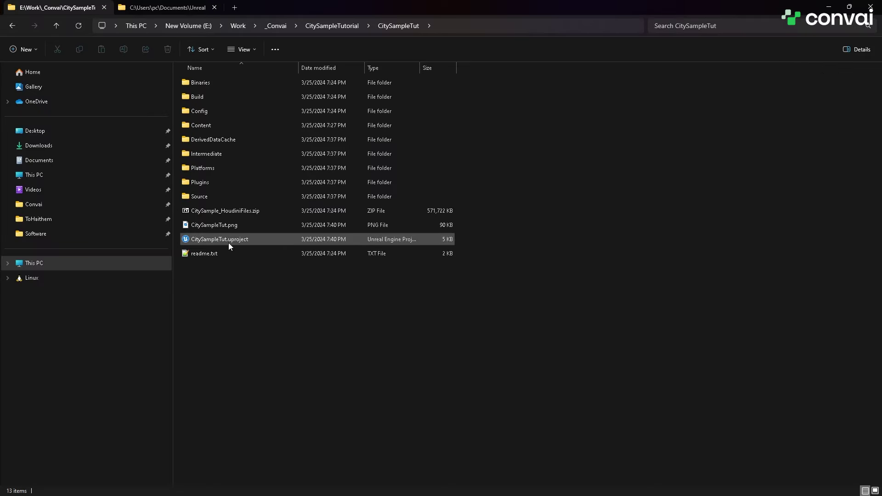
left_click(218, 240)
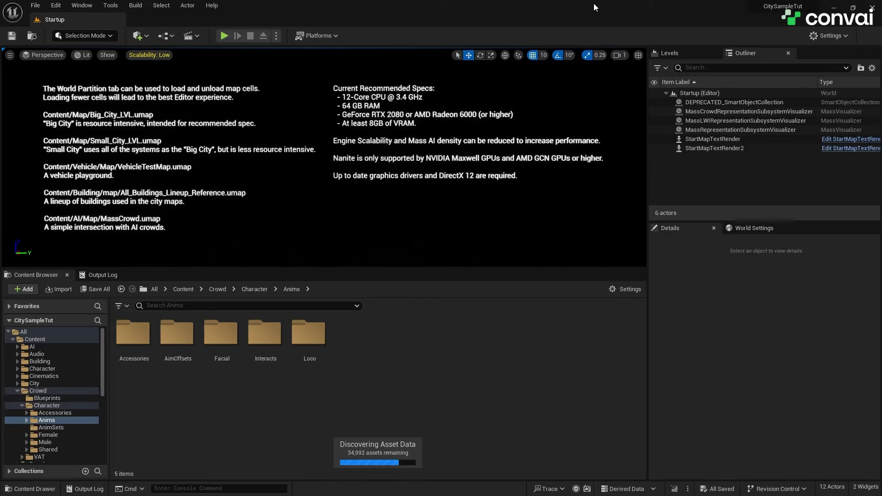
Enable the Convai plugin in the Plugins window
left_click(55, 4)
left_click(73, 145)
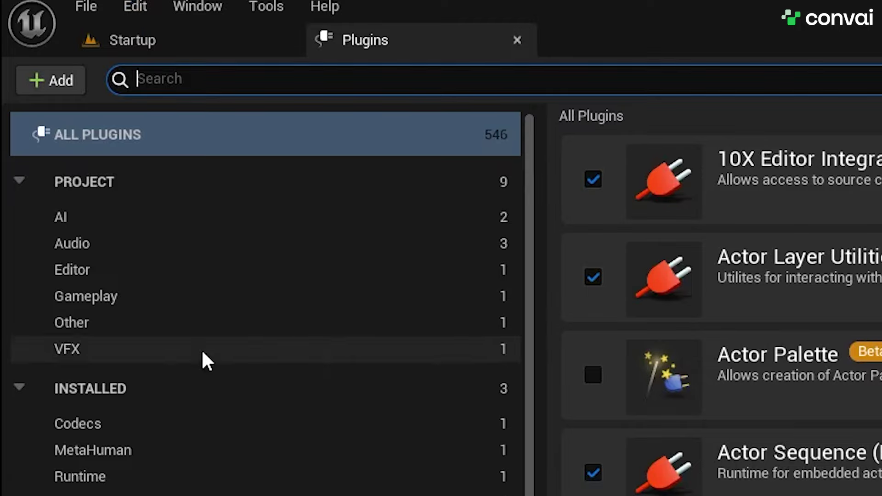
type("convai")
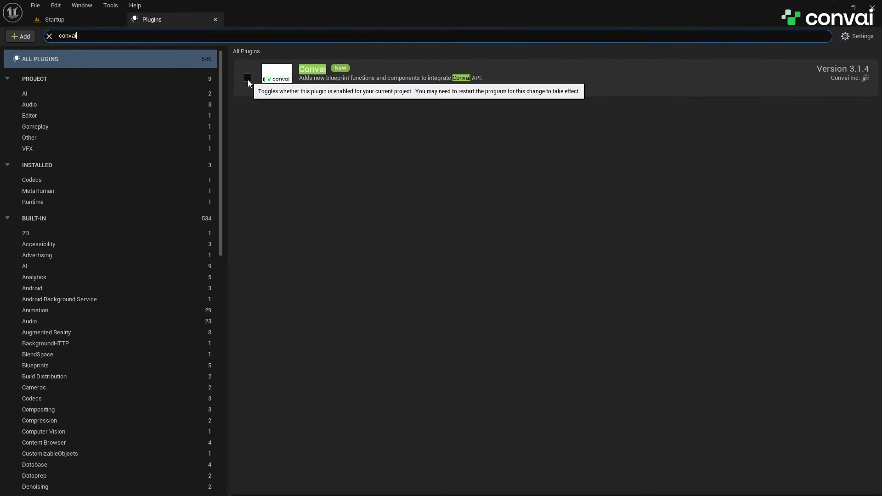
left_click(247, 79)
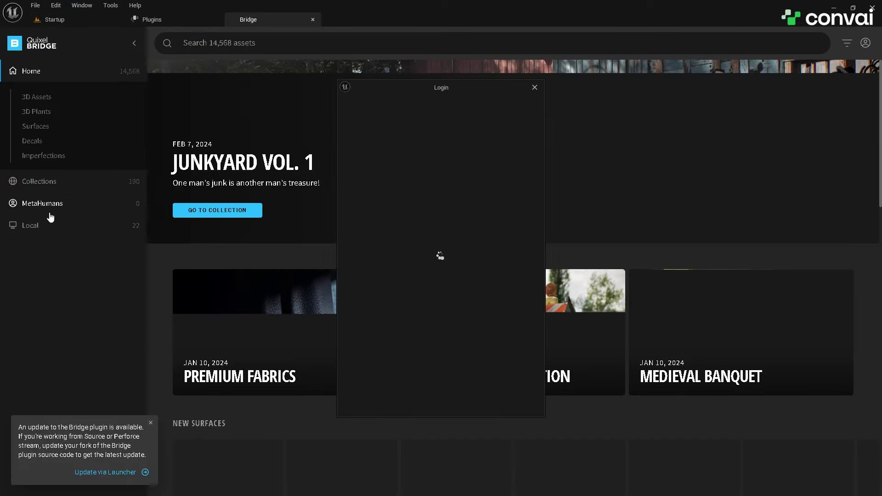
Download the Cooper MetaHuman preset from Bridge and return to the Startup level
left_click(43, 204)
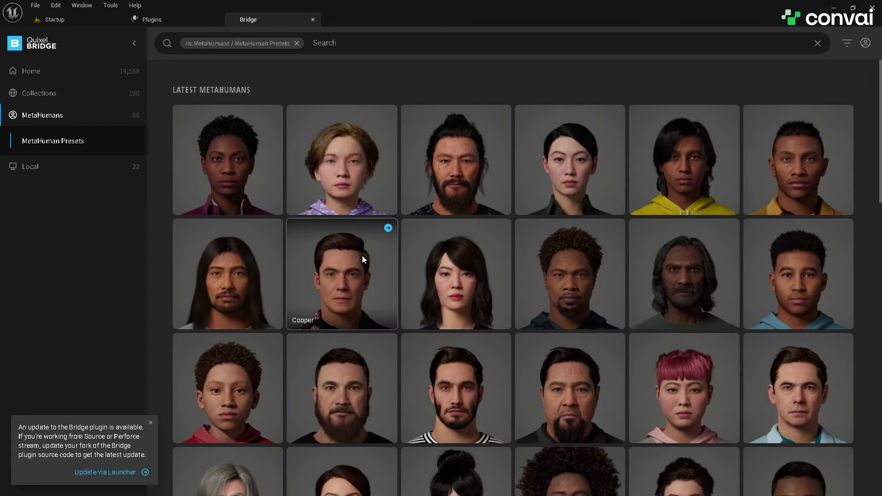
left_click(388, 229)
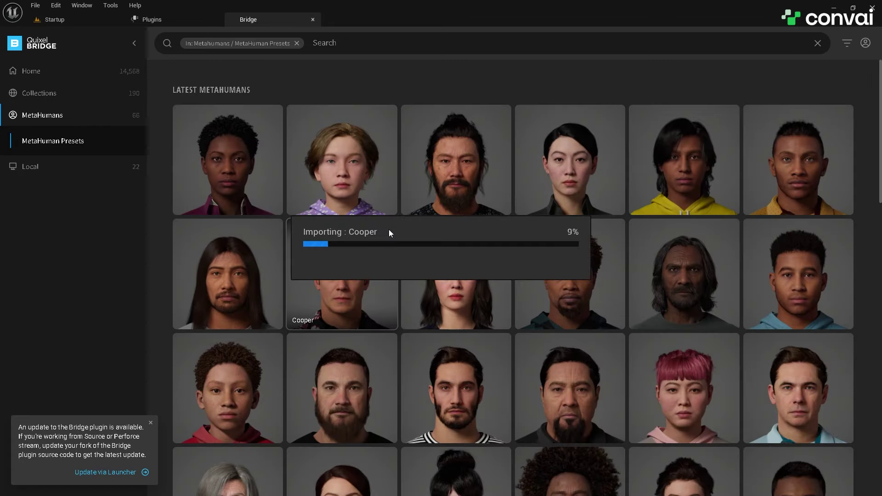
left_click(87, 16)
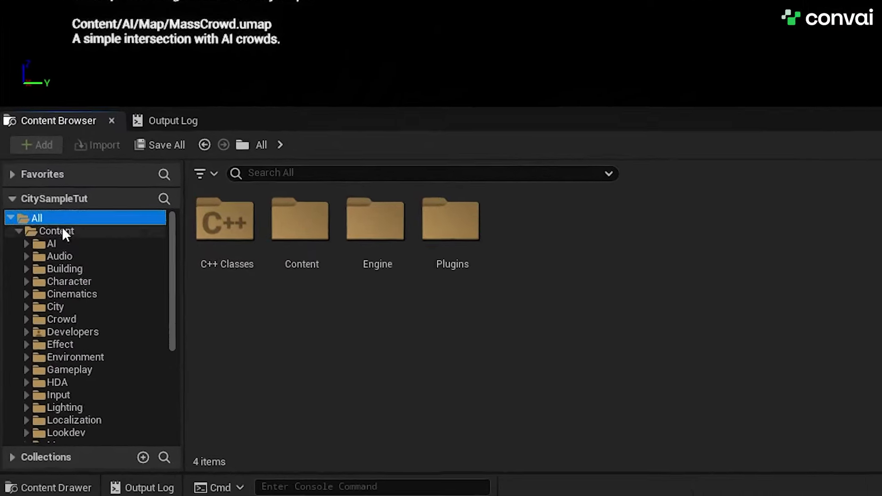
scroll(62, 227, "down", 1)
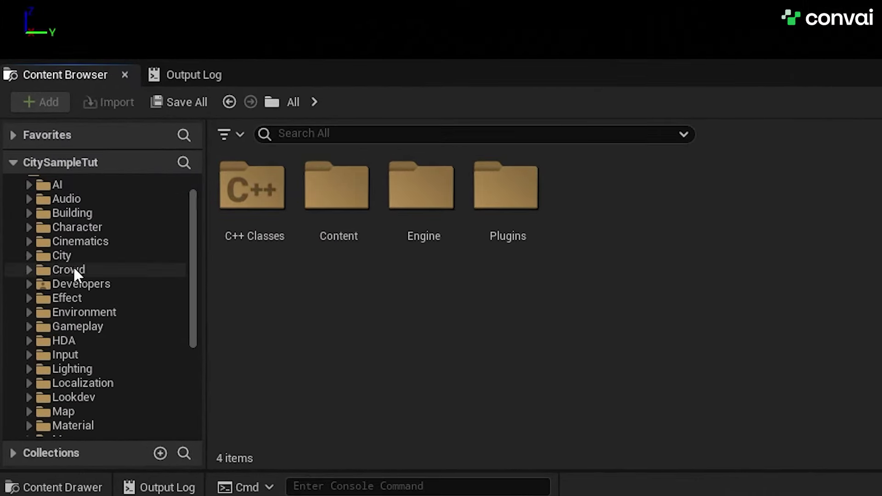
scroll(73, 279, "down", 2)
scroll(83, 331, "down", 1)
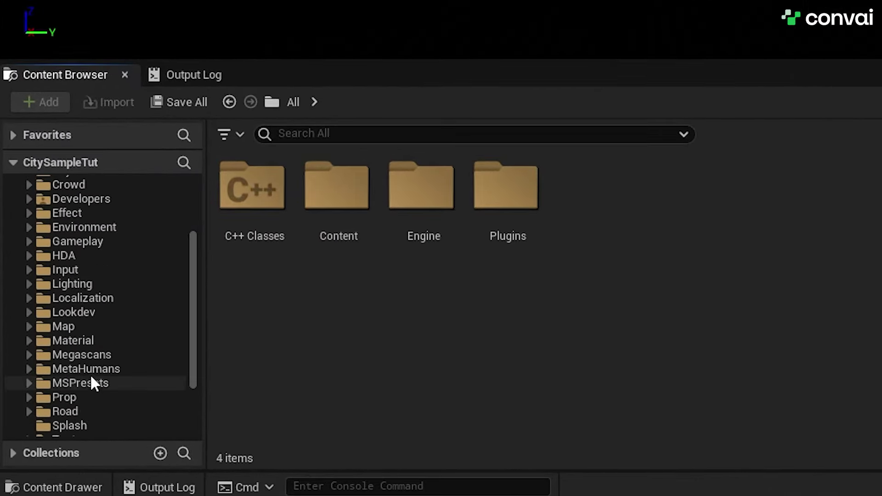
Open BP_Cooper, enable its missing Apple ARKit Face Support plugin, and restart the editor
left_click(86, 370)
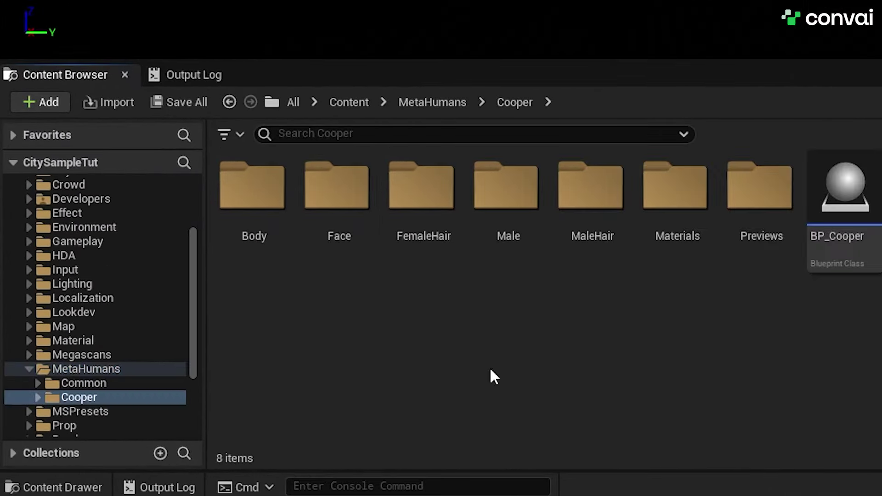
left_click(840, 248)
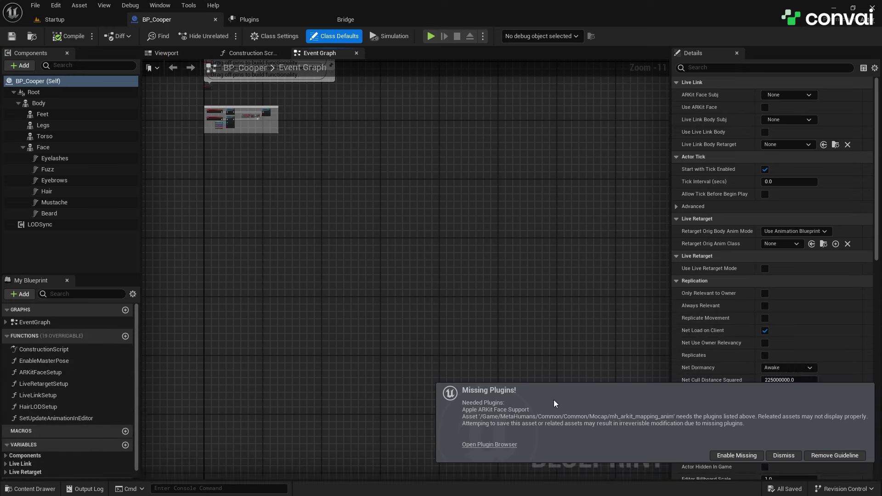
left_click(722, 454)
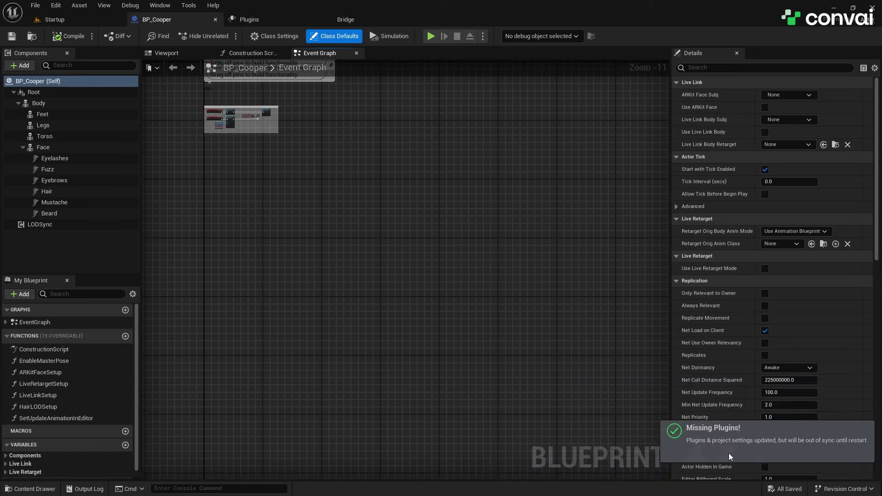
left_click(84, 23)
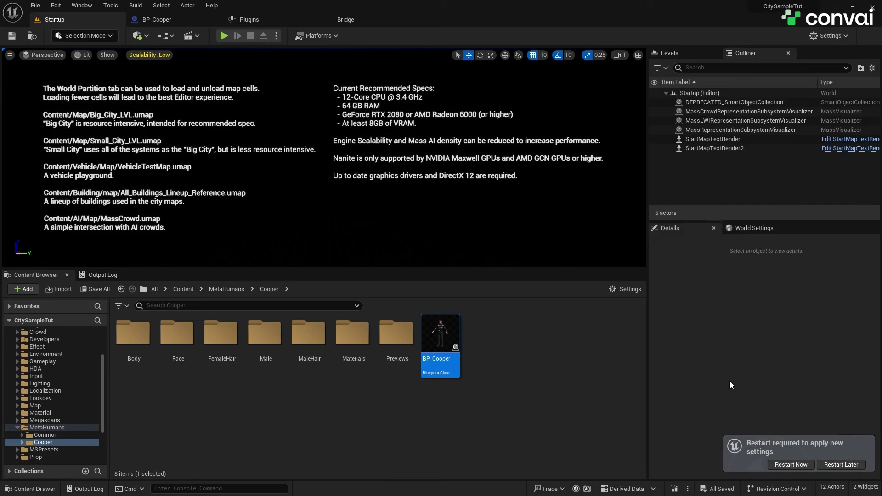
left_click(790, 464)
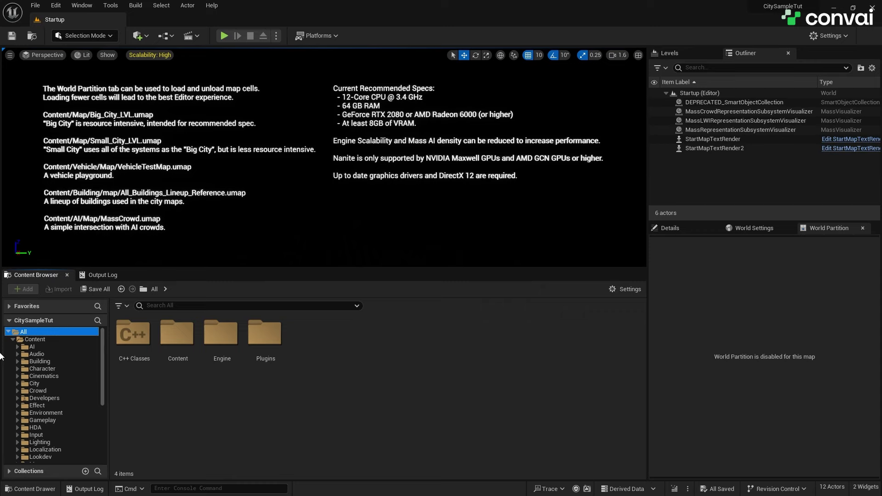
scroll(48, 393, "down", 4)
Open Small_City_LVL from the Map folder and start Play In Editor
left_click(35, 377)
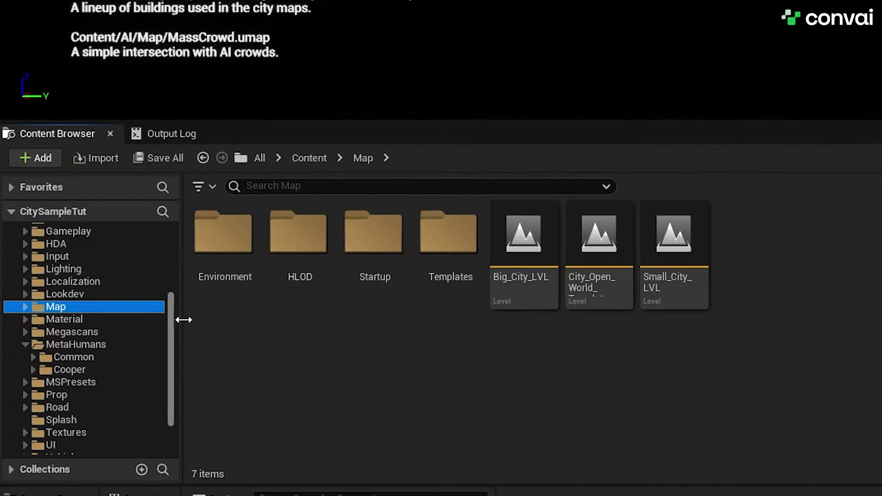
double_click(672, 286)
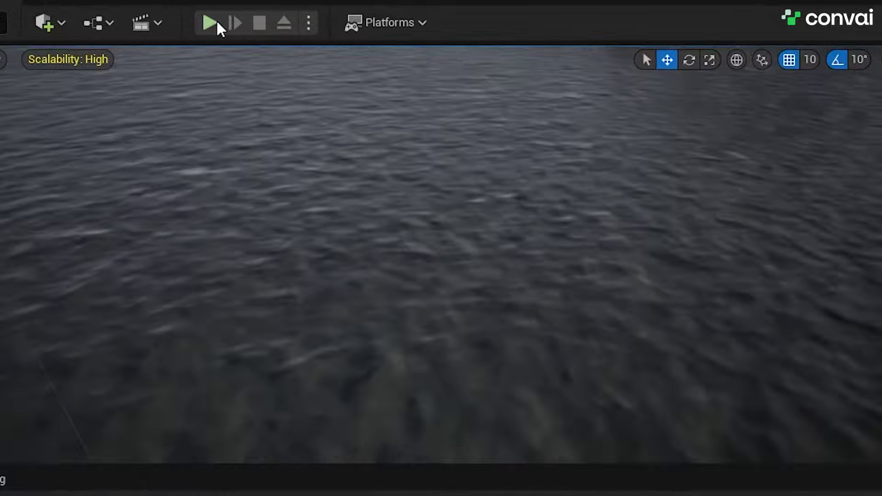
left_click(224, 36)
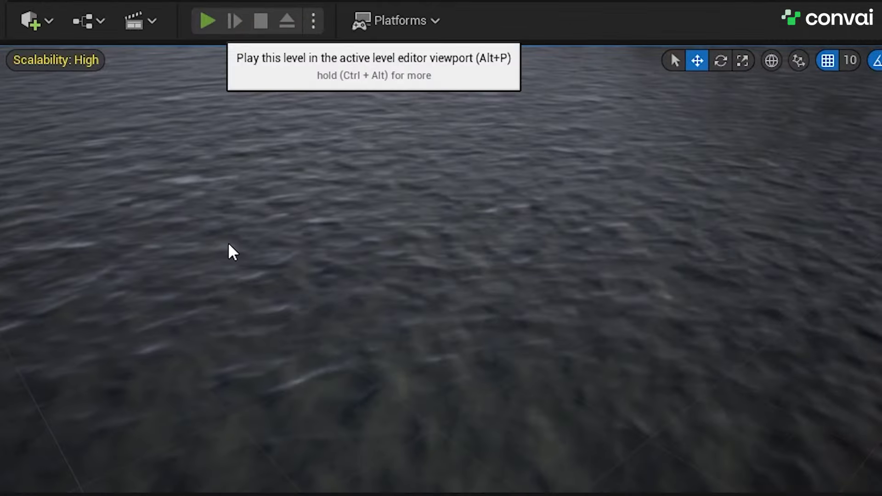
Walk the character along the sidewalk toward the plaza, then exit play
key("w")
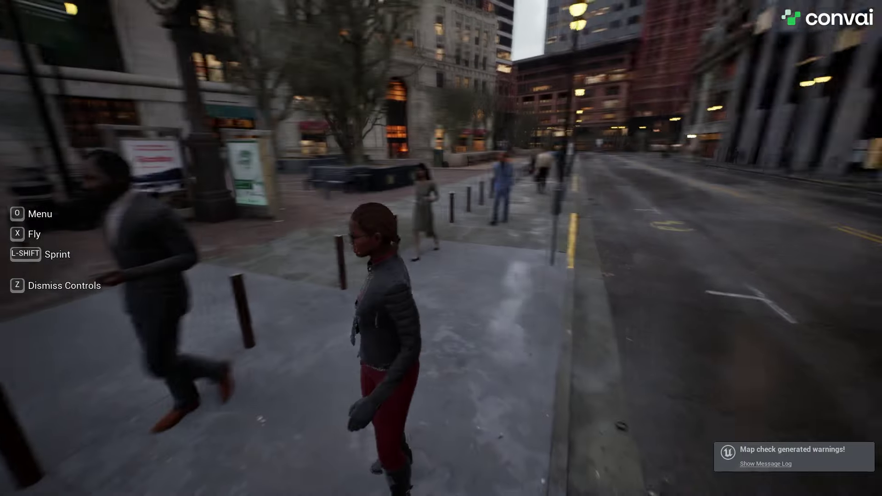
key("w")
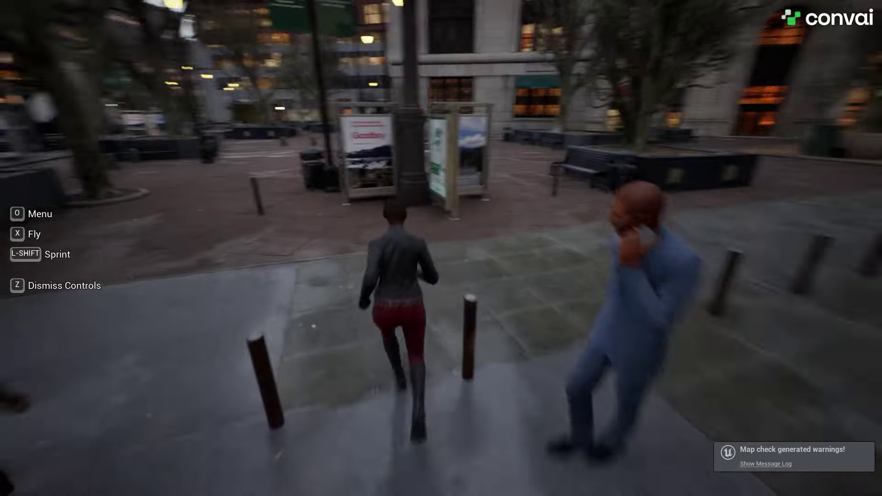
key("w")
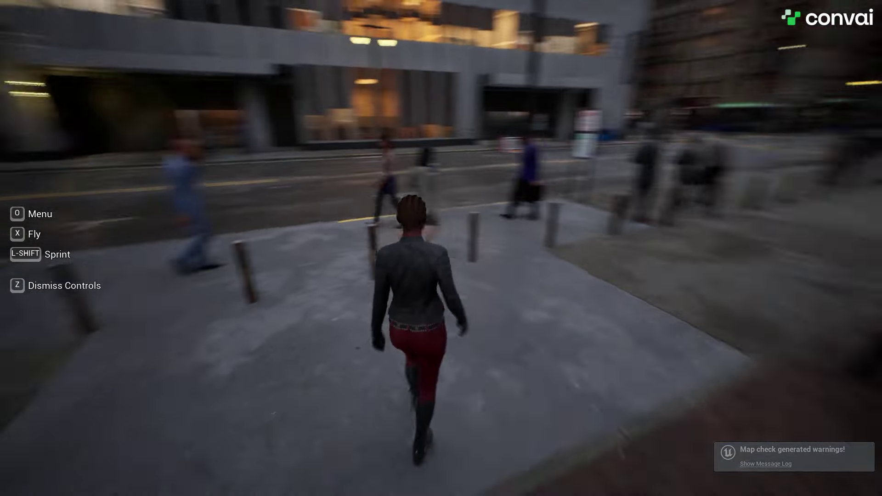
key("Escape")
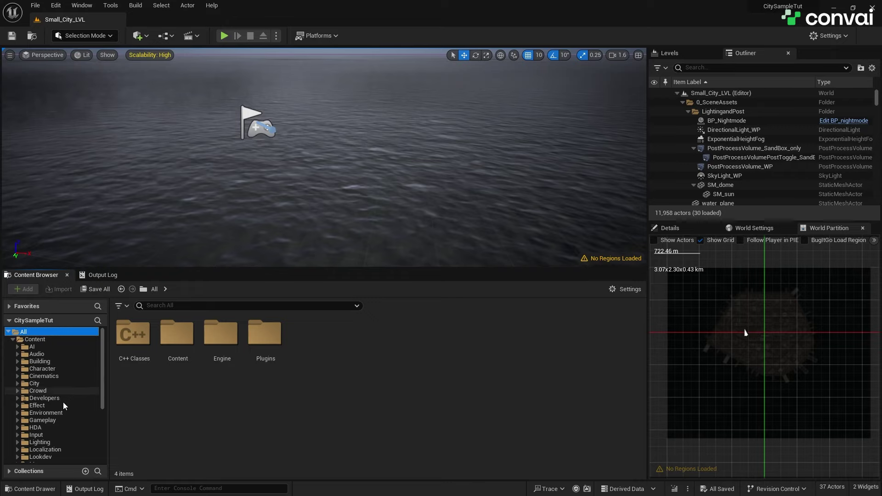
Add a ConvaiPlayer component to BP_CitySamplePlayerCharacter
left_click(53, 418)
left_click(278, 237)
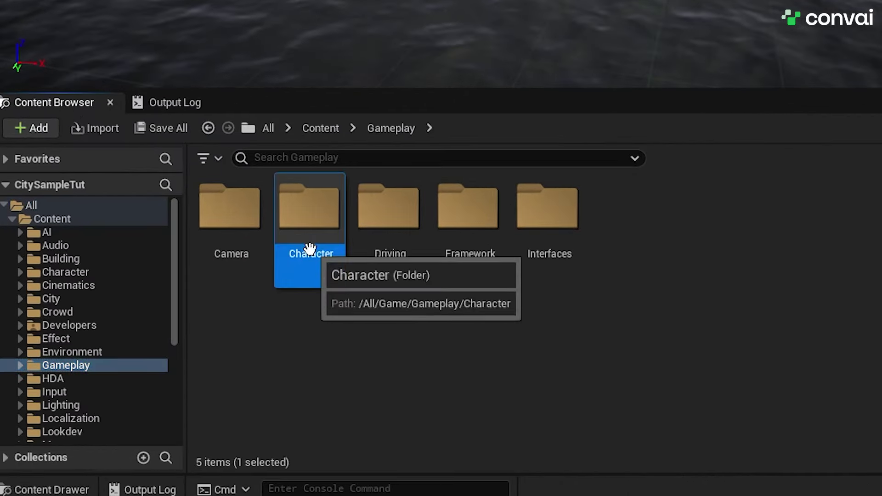
double_click(278, 238)
double_click(405, 204)
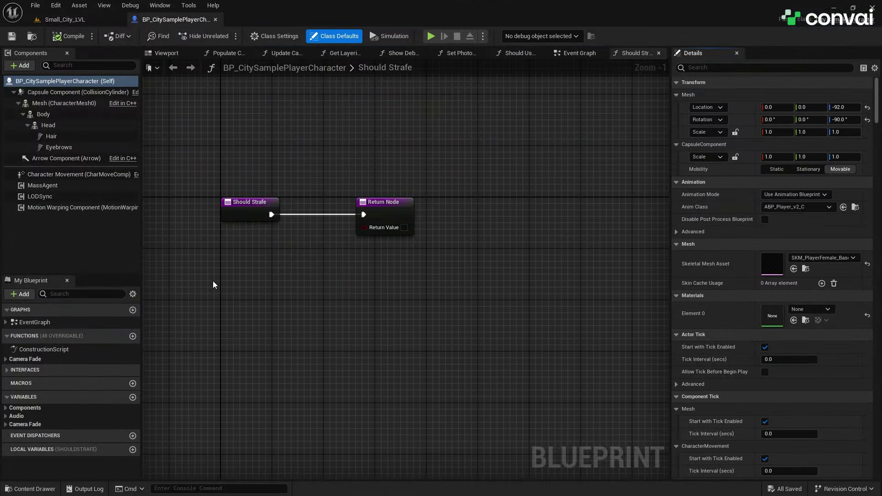
left_click(24, 64)
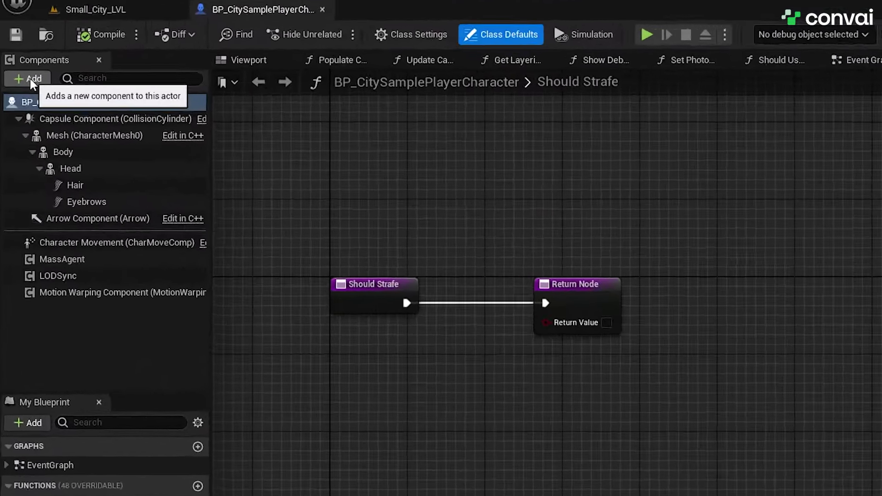
type("convai pl")
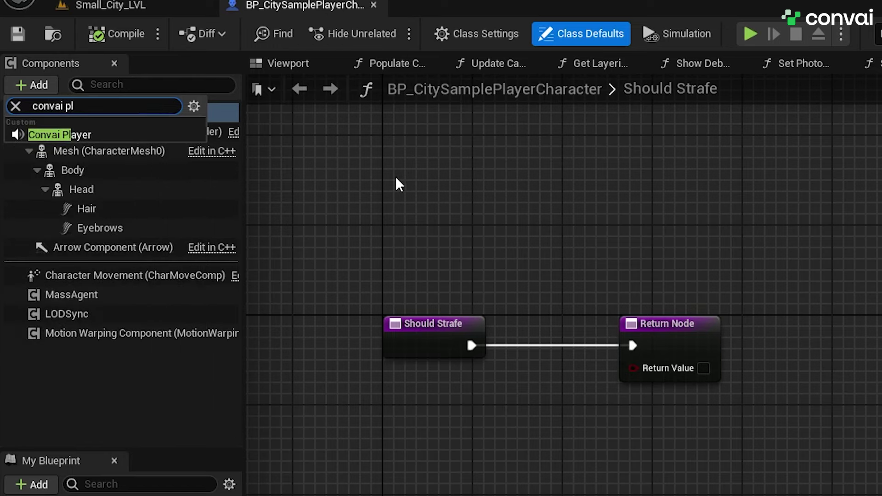
key("Return")
key("Return")
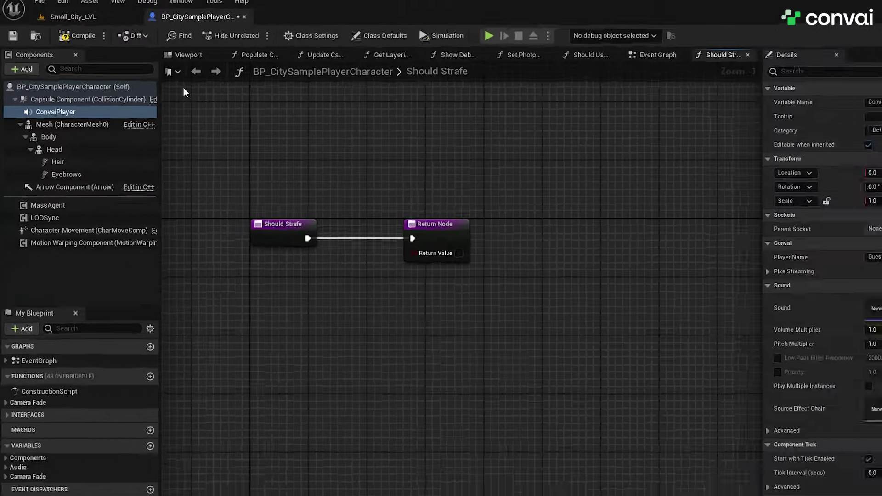
Show Engine content in the Content Browser and open the Engine Plugins folder
left_click(66, 19)
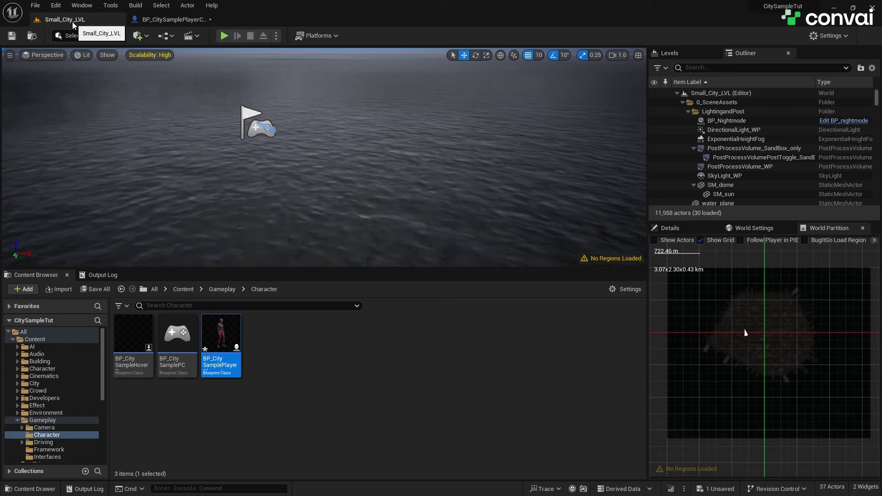
left_click(628, 290)
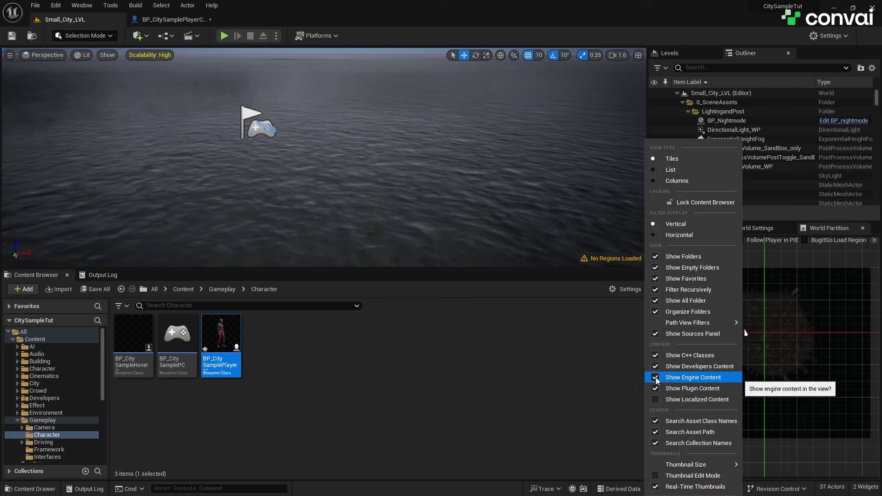
left_click(224, 411)
scroll(101, 369, "down", 5)
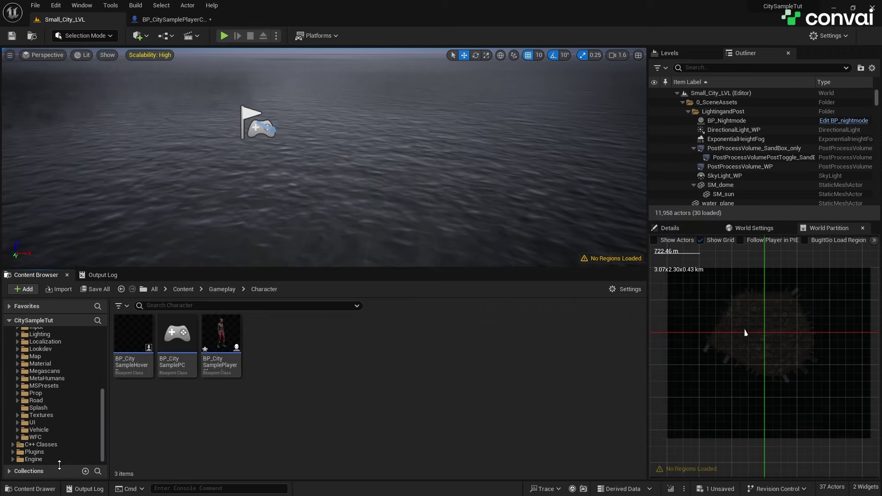
left_click(34, 459)
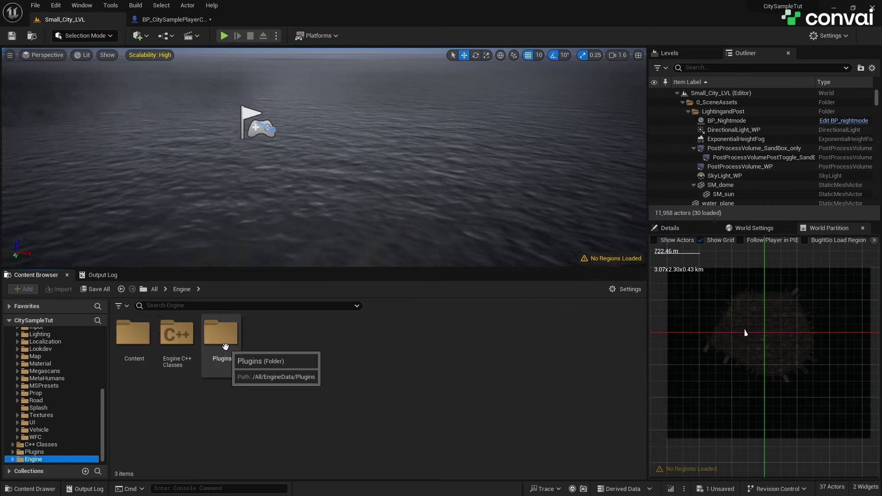
double_click(221, 337)
type("convaibase")
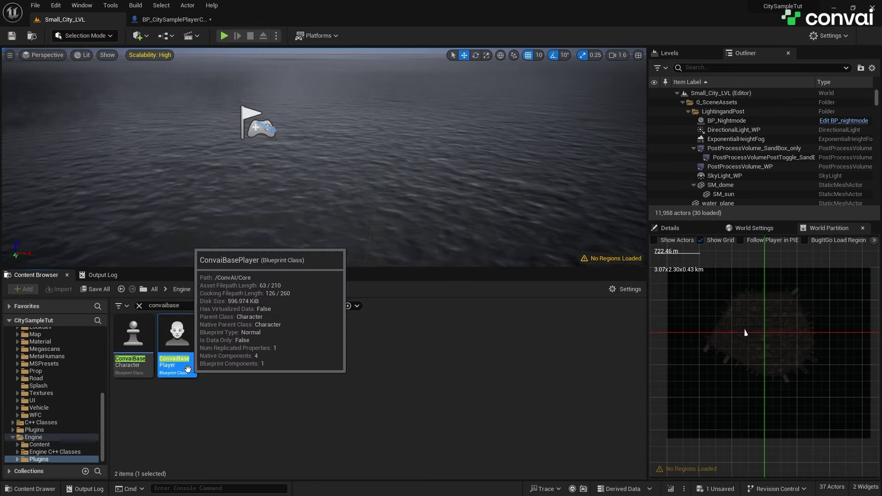
Open ConvaiBasePlayer and marquee-select all nodes in its event graph
double_click(177, 338)
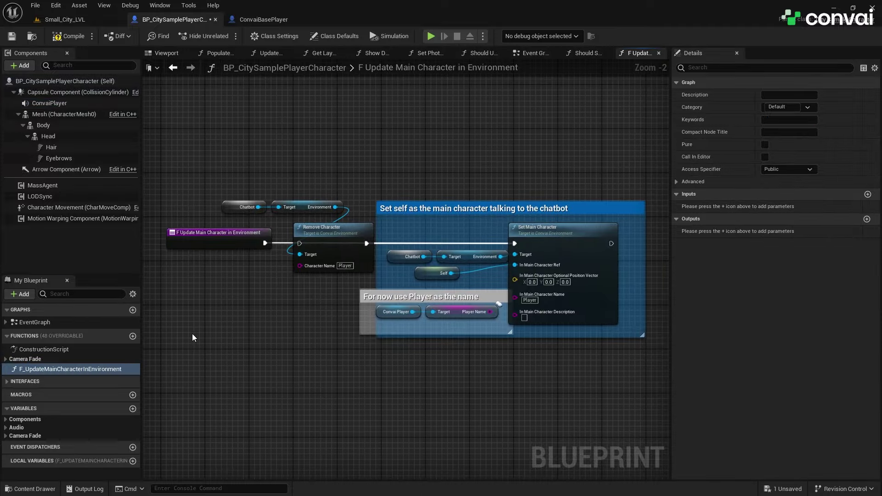
left_click(249, 26)
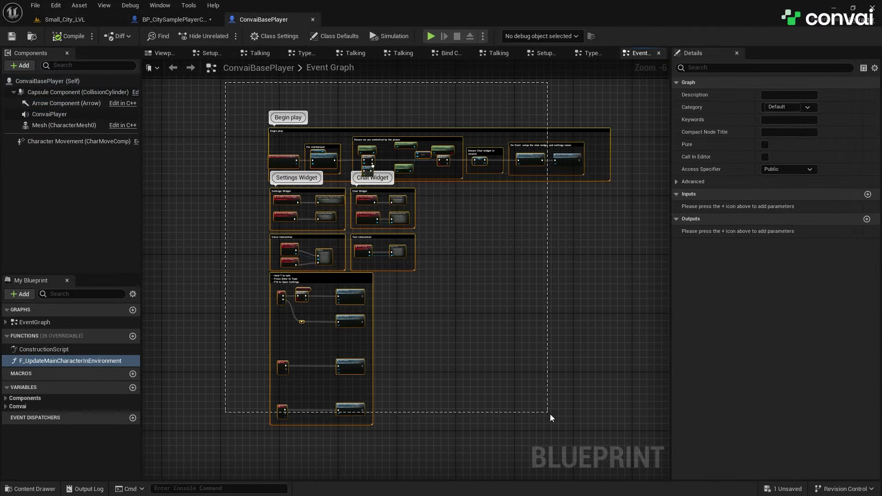
left_click_drag(304, 196, 609, 439)
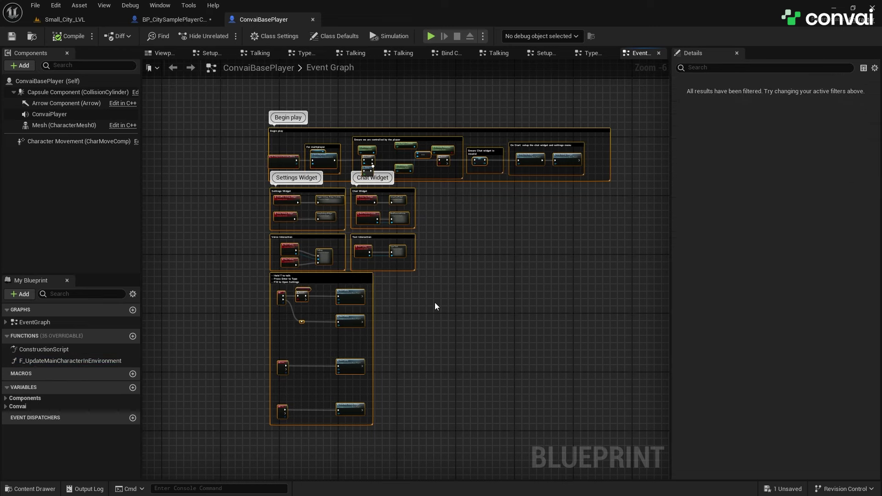
Open the player character's EventGraph and pan to an empty area
left_click(162, 21)
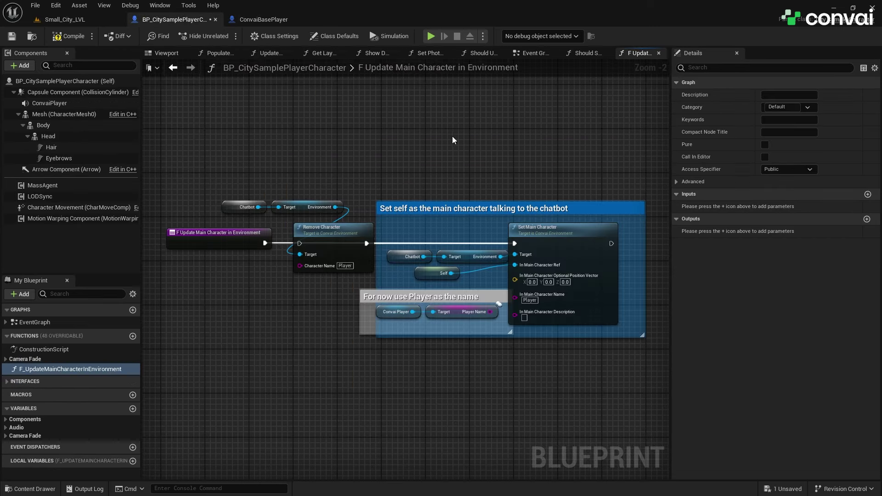
double_click(33, 323)
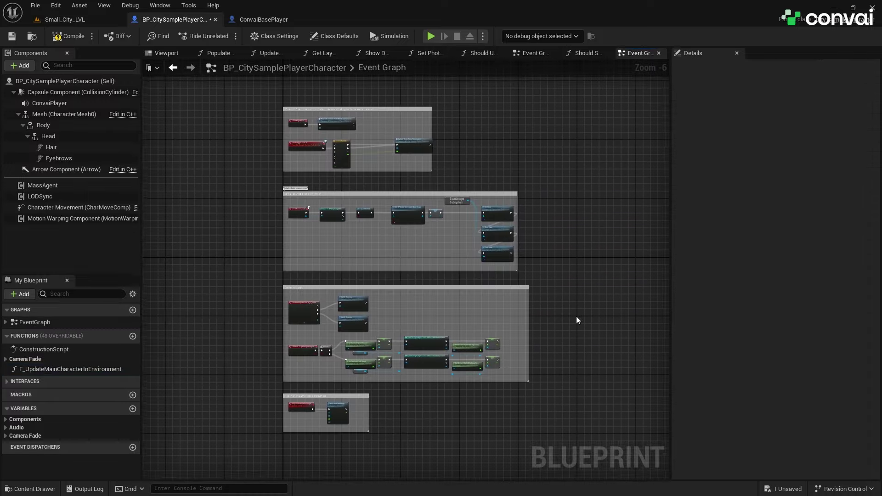
right_click_drag(577, 319, 197, 299)
Paste the ConvaiBasePlayer nodes, confirm unchanged references, and refresh all nodes
key("ctrl+v")
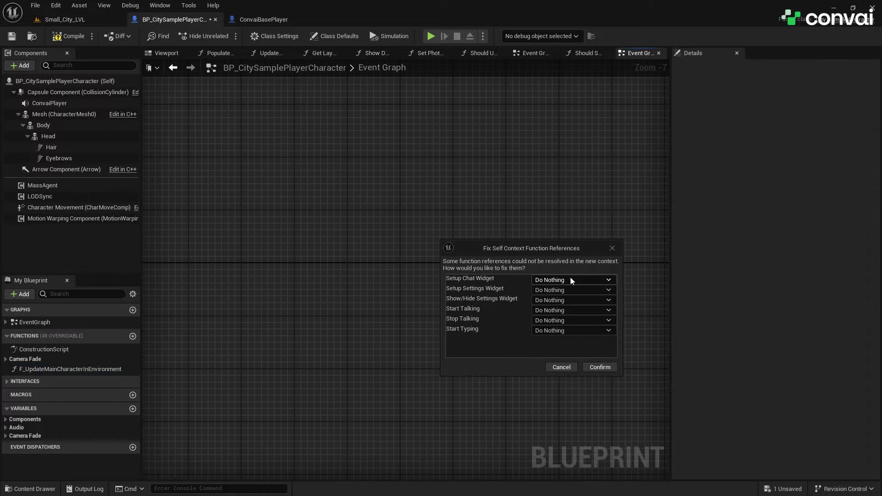
left_click(600, 367)
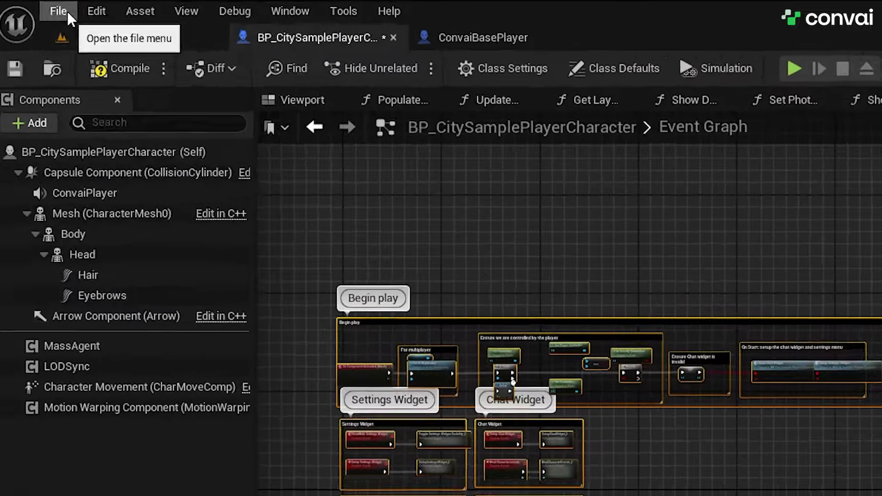
left_click(35, 5)
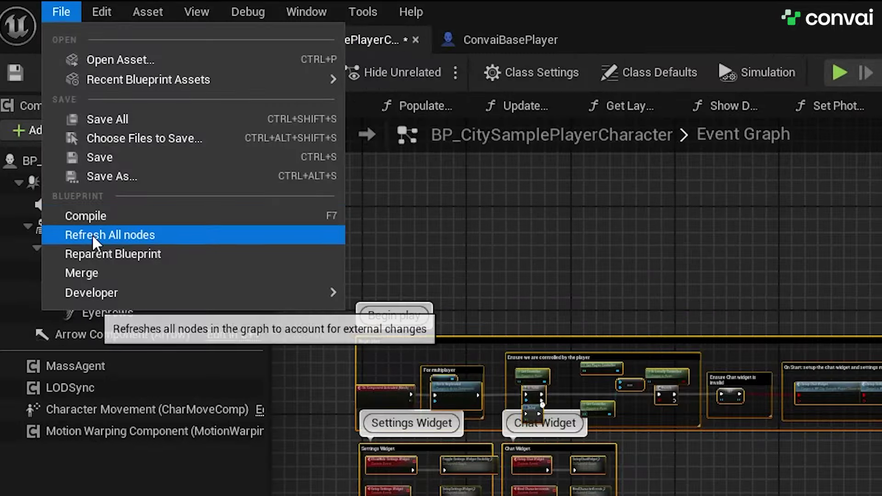
left_click(79, 236)
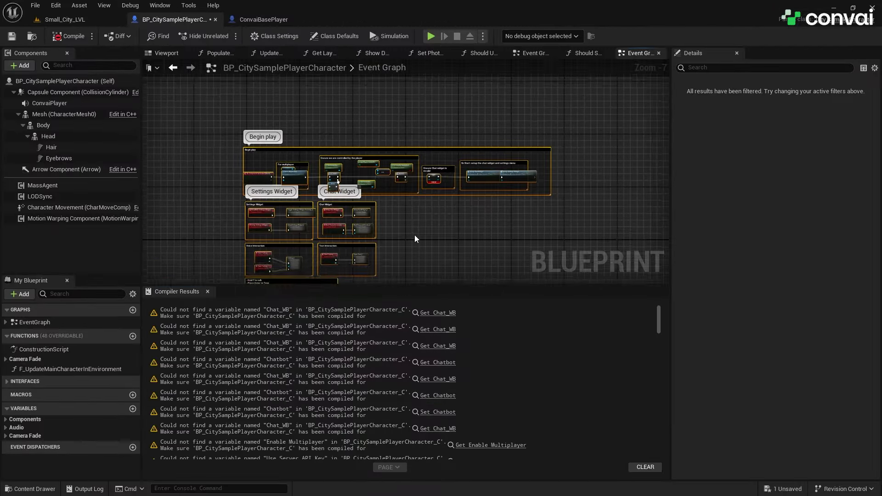
scroll(415, 238, "up", 4)
Jump from the Chat WB missing-variable warning to its node and create Chat_WB
left_click(275, 314)
left_click(441, 313)
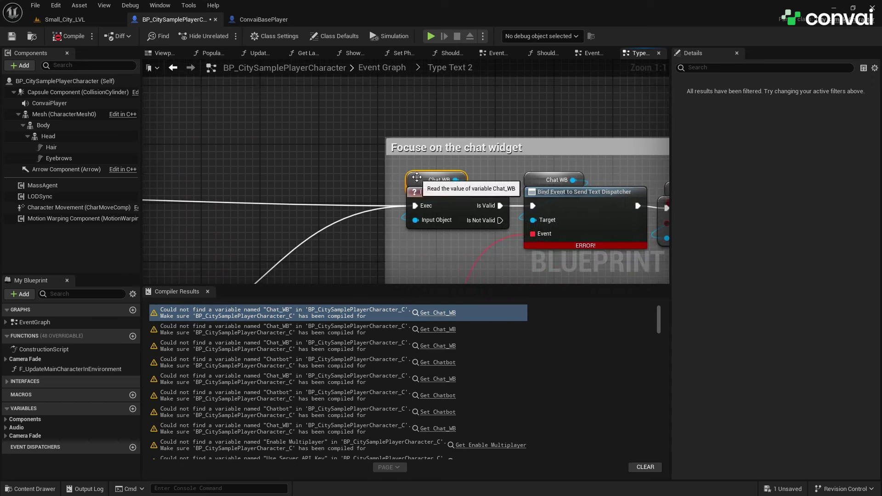
right_click_drag(417, 181, 345, 182)
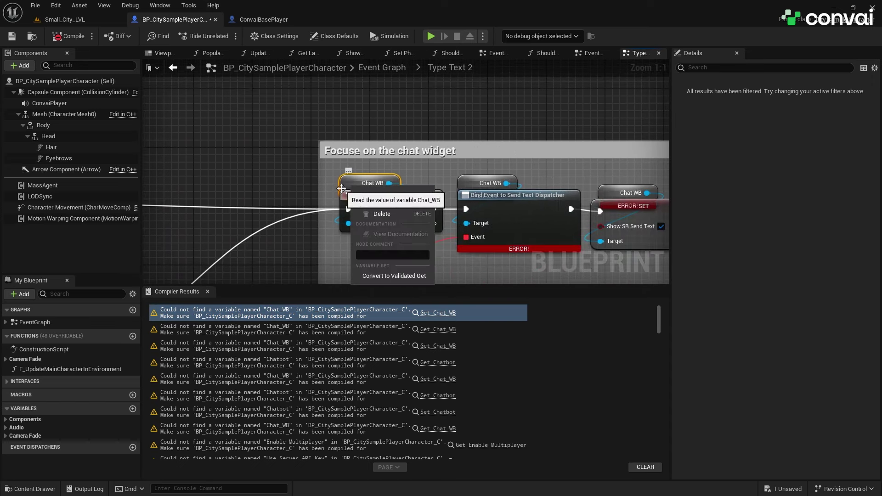
left_click(60, 40)
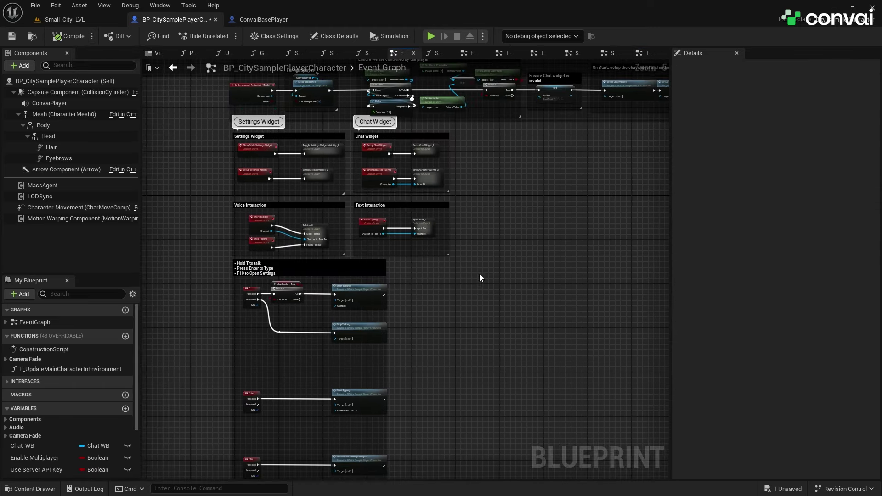
mouse_move(69, 370)
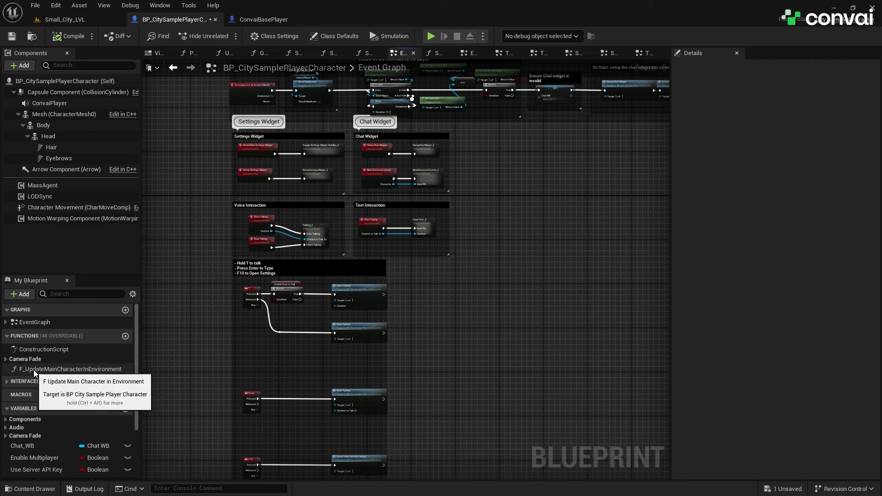
Add a Bind Character Events node after the F_UpdateMainCharacterInEnvironment entry node
double_click(90, 370)
scroll(262, 288, "up", 2)
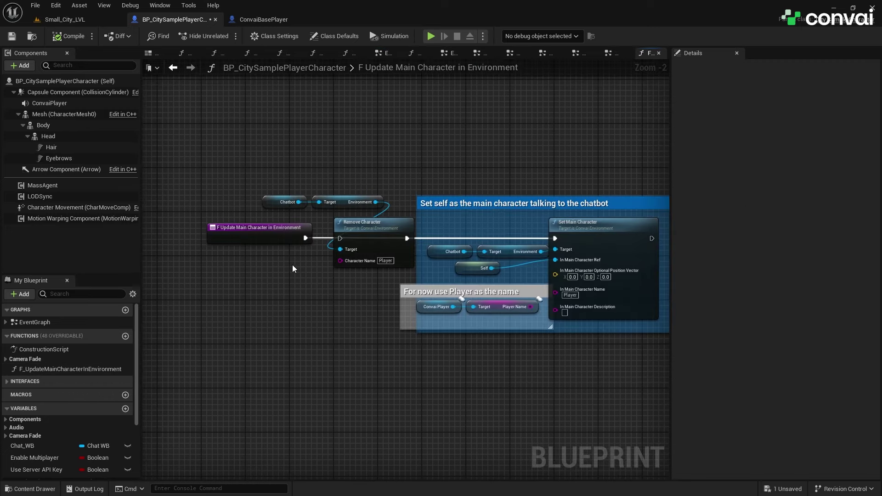
left_click(339, 251)
scroll(276, 267, "up", 2)
left_click_drag(277, 265, 352, 308)
type("bind char")
left_click(406, 346)
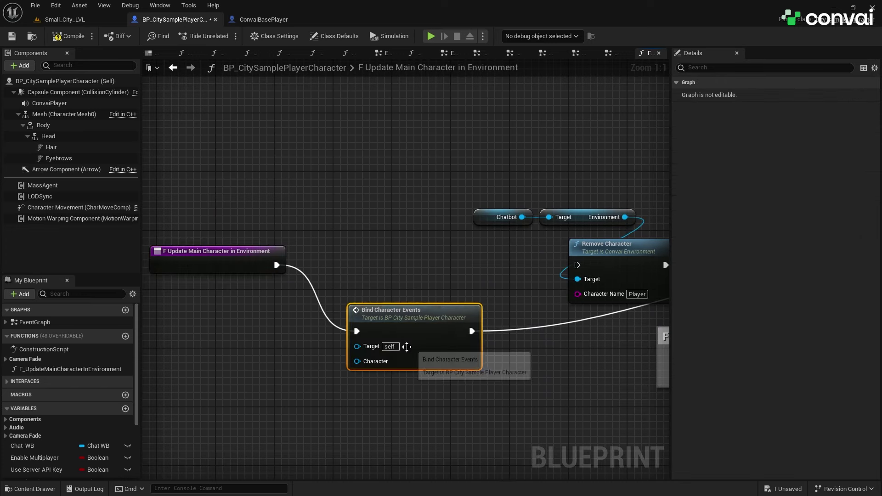
left_click_drag(402, 279, 401, 267)
Wire Chatbot into the node's Character input, compile, and return to Small_City_LVL
left_click(474, 224)
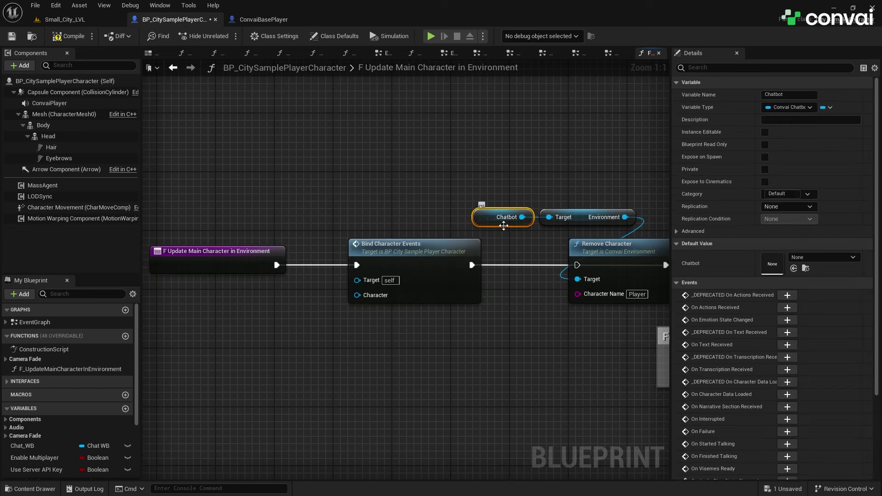
mouse_move(485, 228)
left_mouse_down()
mouse_move(293, 227)
mouse_move(359, 295)
left_mouse_up()
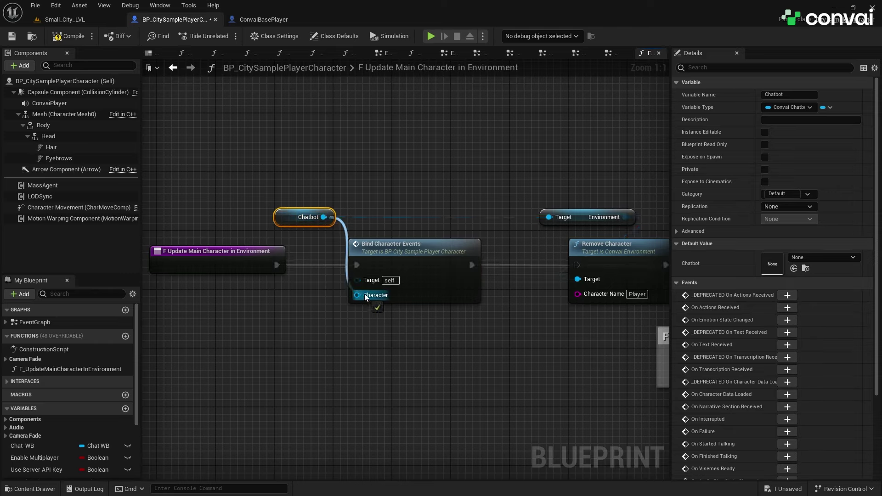
left_click(69, 38)
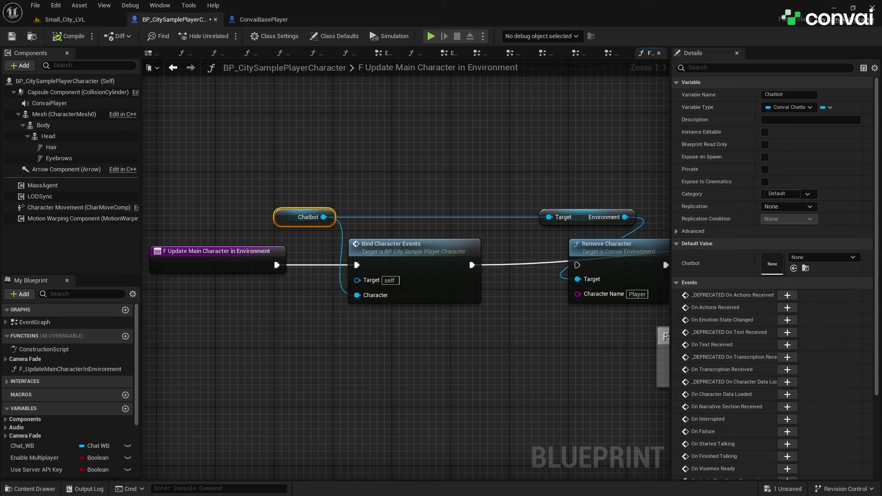
left_click(65, 19)
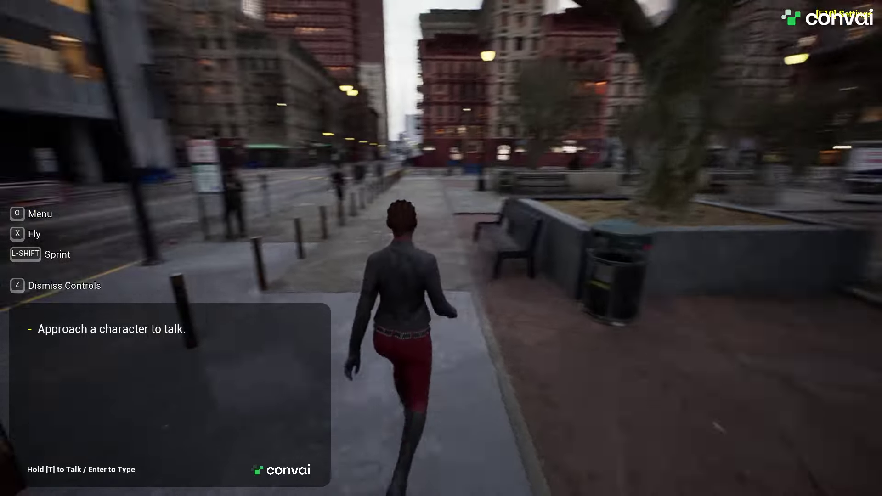
In the F10 Convai settings, keep the C920 microphone, then close settings and stop playing
key("F10")
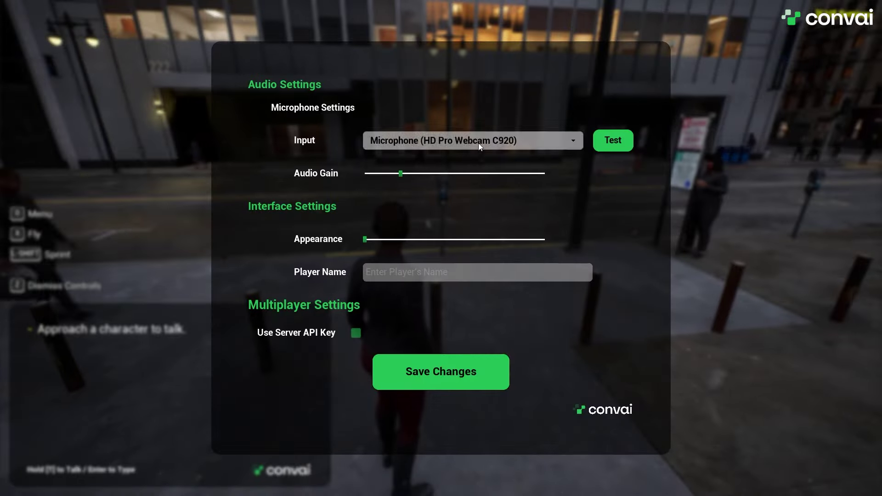
left_click(471, 139)
left_click(324, 168)
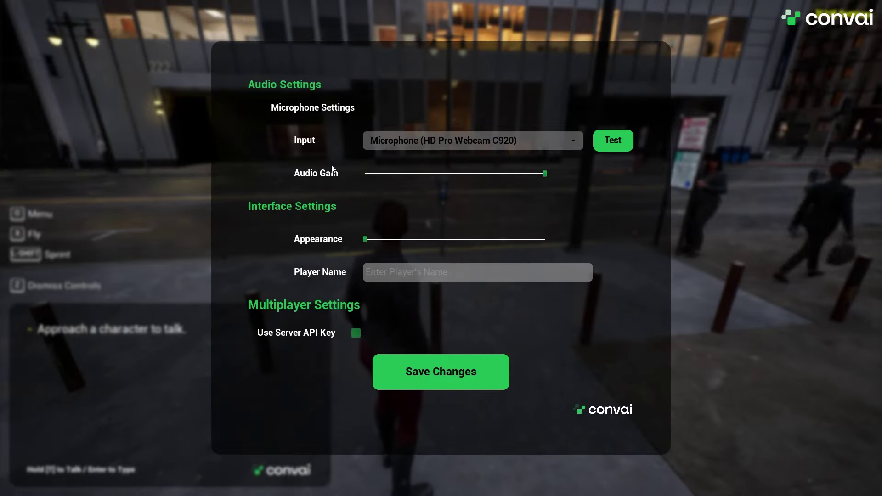
key("F10")
key("Escape")
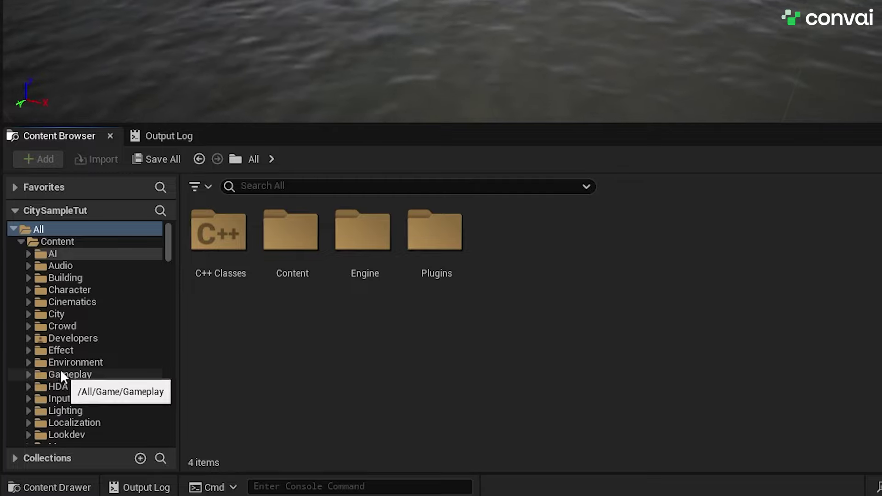
Open BP_CrowdCharacter from Content > Crowd > Blueprints and add a ConvaiChatbot component
left_click(63, 328)
double_click(207, 243)
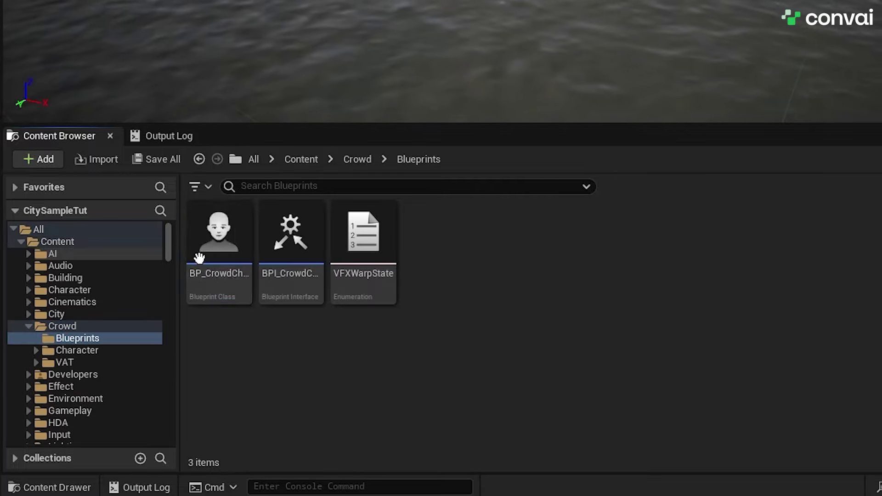
left_click(228, 300)
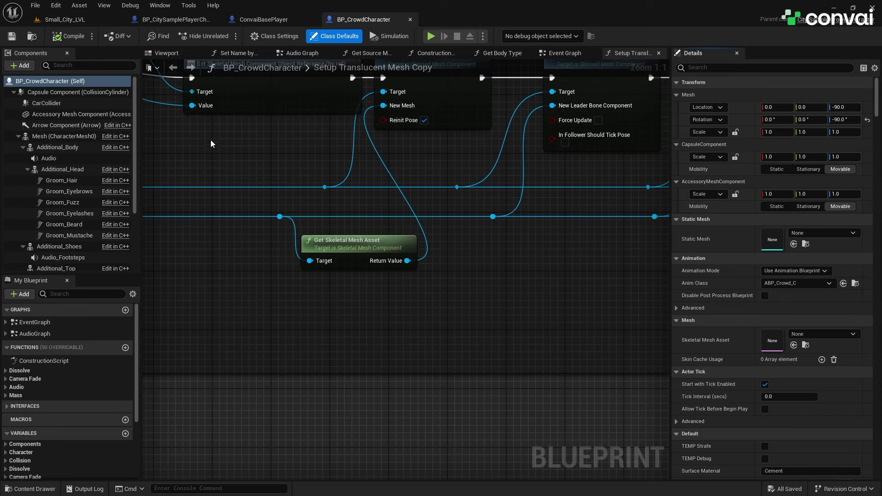
left_click(28, 69)
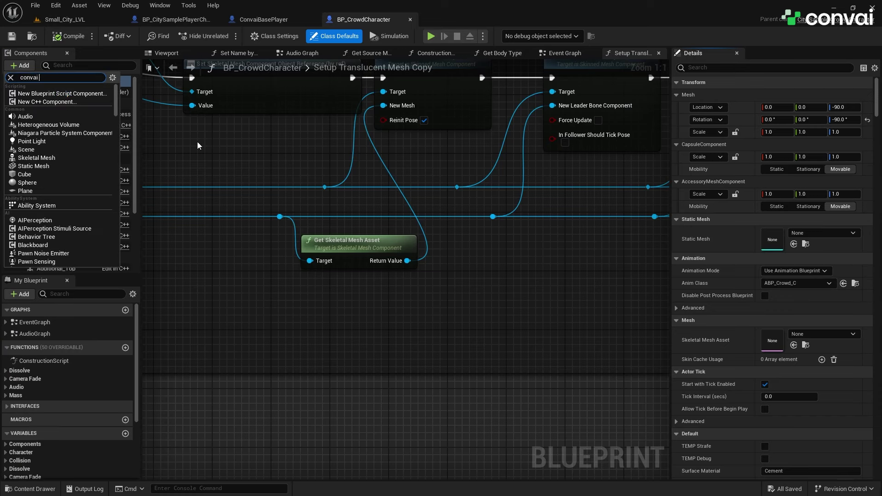
left_click(62, 93)
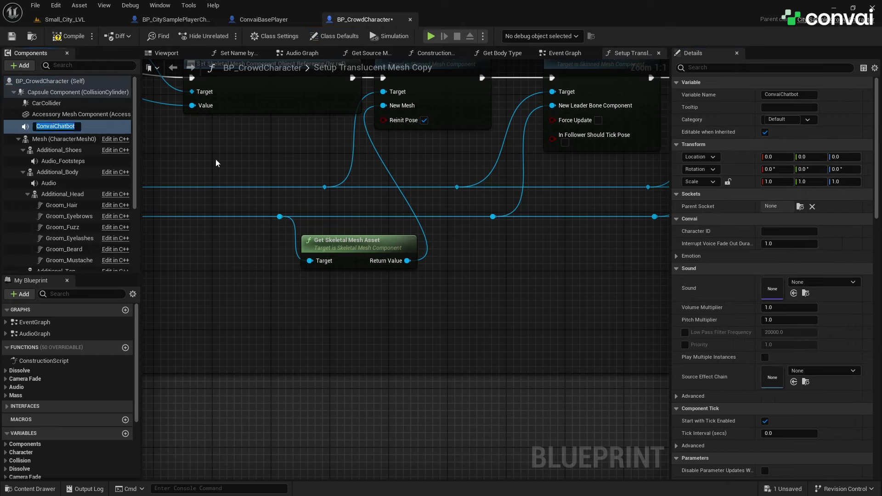
Add a Sequence node in the Event Graph, driven by Event Tick
double_click(54, 325)
scroll(228, 138, "up", 2)
scroll(340, 182, "up", 3)
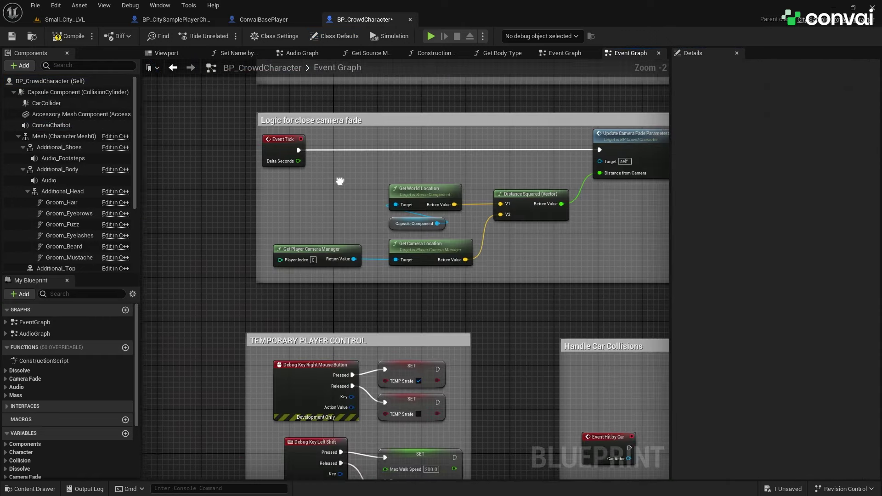
right_click_drag(339, 181, 480, 256)
left_click_drag(426, 224, 234, 223)
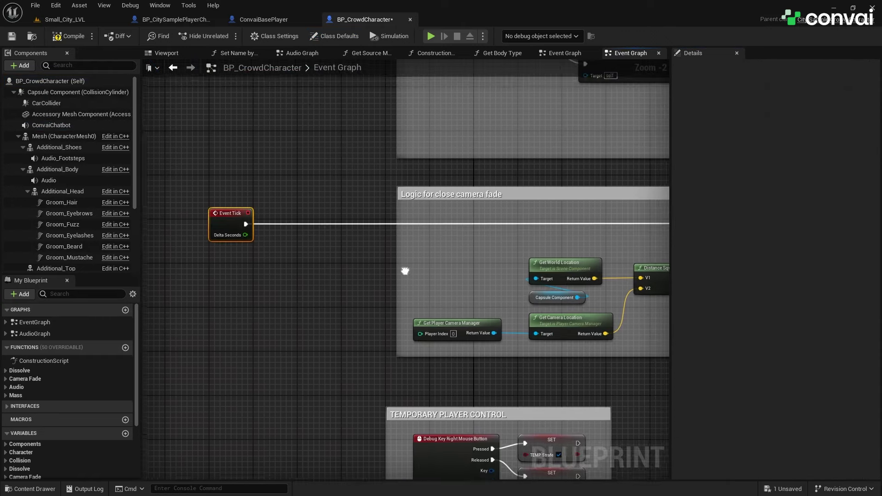
scroll(406, 270, "down", 2)
scroll(405, 271, "down", 1)
scroll(246, 250, "up", 3)
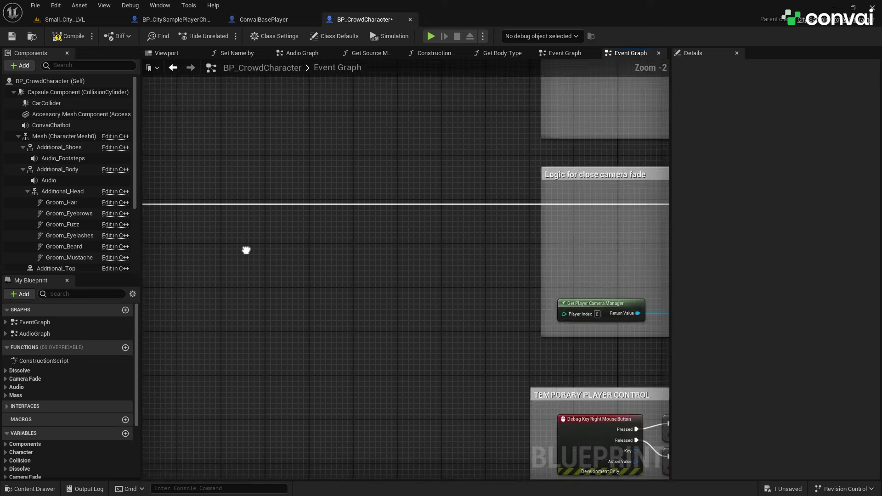
scroll(246, 251, "up", 2)
right_click(268, 323)
type("sequence")
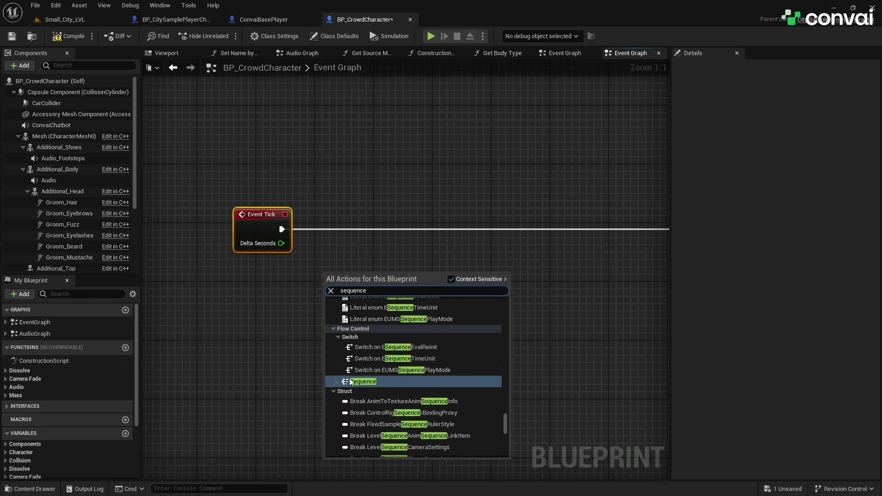
left_click(351, 381)
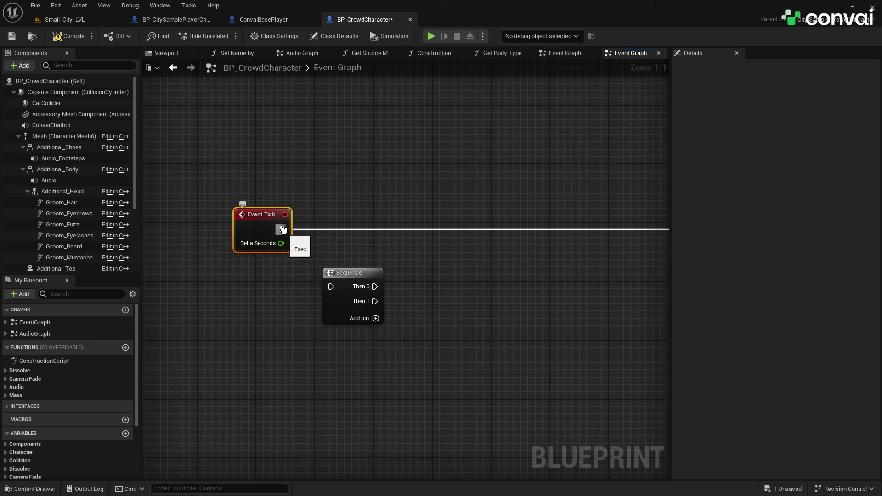
mouse_move(283, 230)
left_mouse_down("ctrl")
mouse_move(373, 286)
mouse_move(350, 224)
left_mouse_up("ctrl")
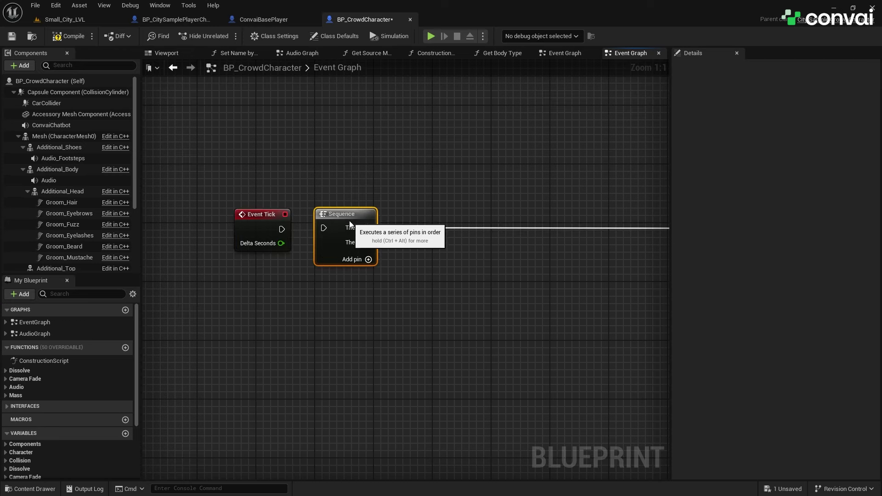
left_click_drag(299, 233, 323, 228)
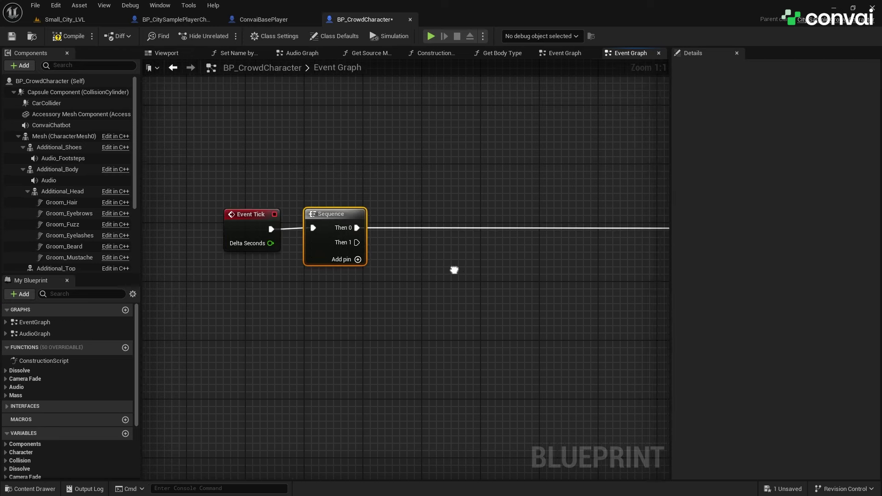
Add a ConvaiChatbot reference with Is In Conversation, and a Branch beneath it
right_click_drag(453, 268, 257, 232)
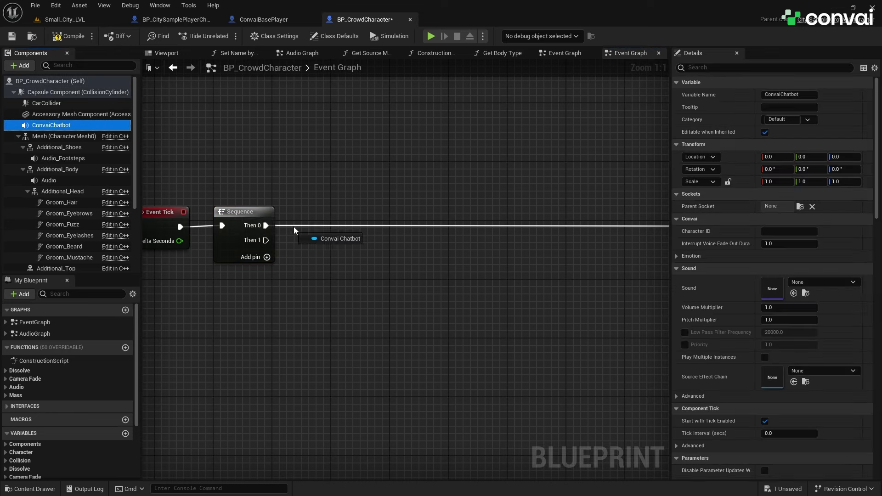
mouse_move(54, 127)
left_mouse_down()
mouse_move(314, 245)
mouse_move(367, 253)
left_mouse_up()
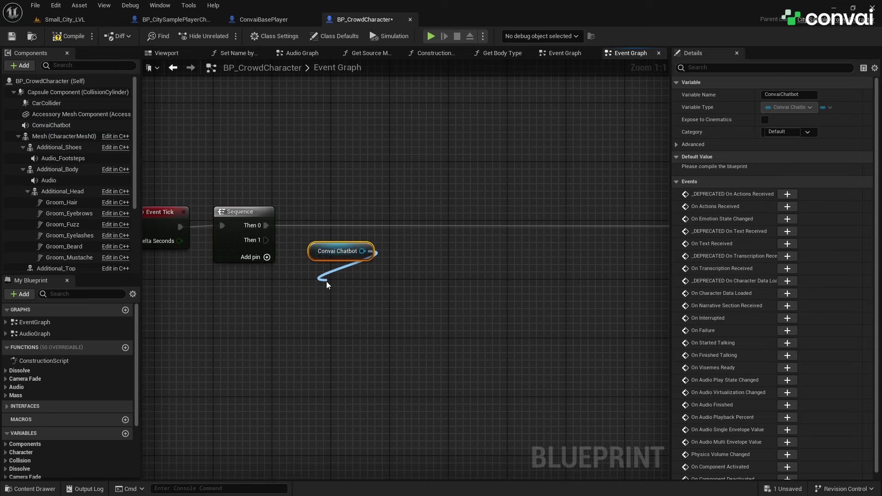
left_click_drag(326, 281, 326, 282)
type("is in")
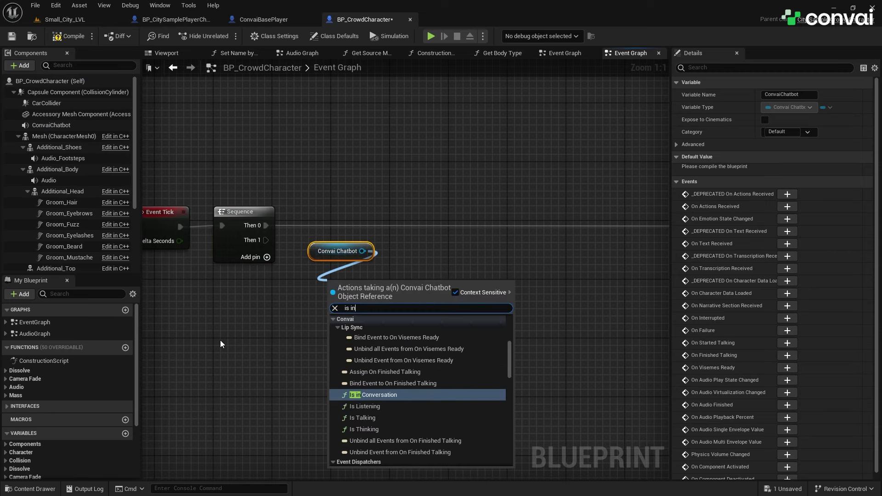
type(" conver")
left_click(374, 331)
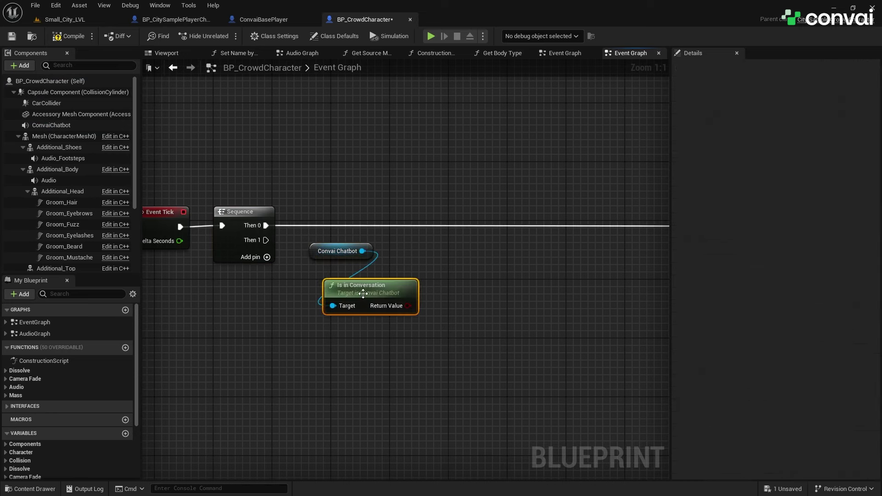
left_click(319, 347)
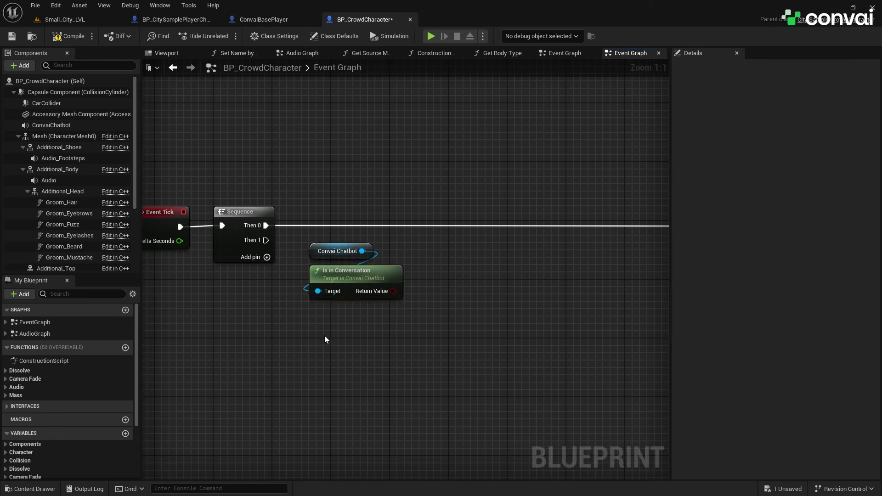
left_click(330, 314)
mouse_move(348, 330)
left_mouse_down()
mouse_move(315, 325)
mouse_move(392, 291)
left_mouse_up()
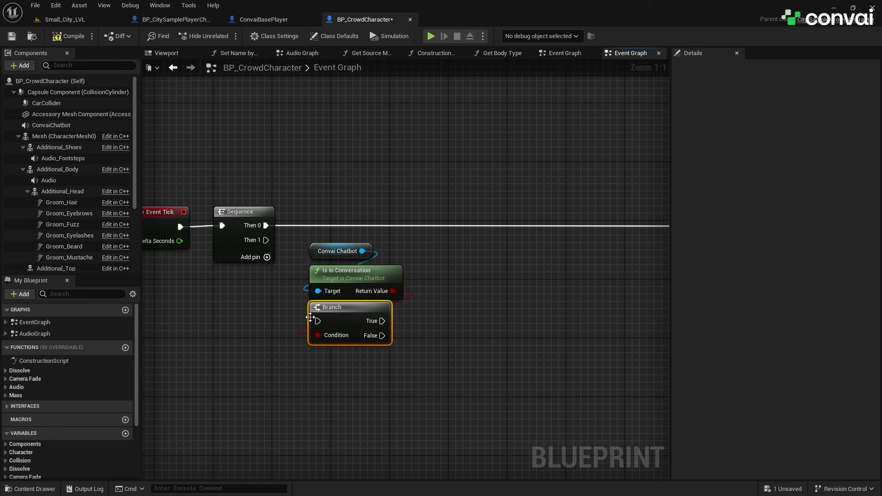
left_click(315, 251)
Run Set Movement Mode on Character Movement from the Branch's True output
left_click(441, 355)
right_click_drag(440, 354, 359, 349)
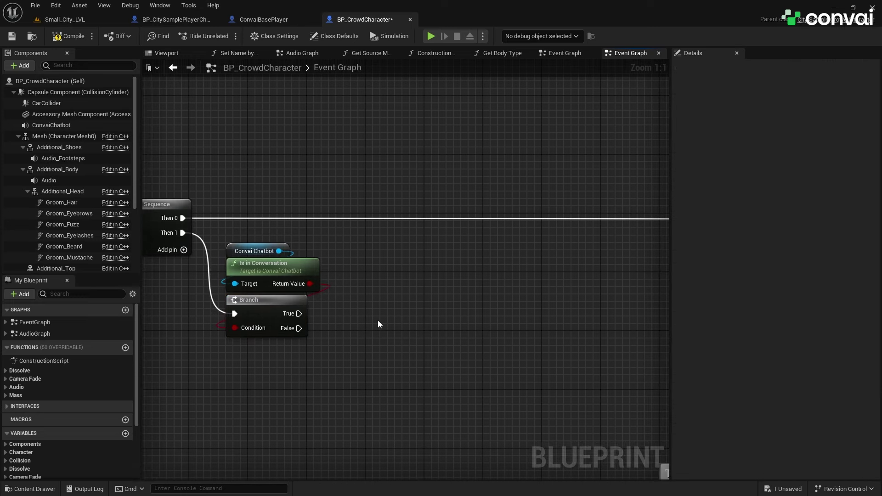
scroll(69, 172, "down", 3)
left_click_drag(45, 222, 222, 252)
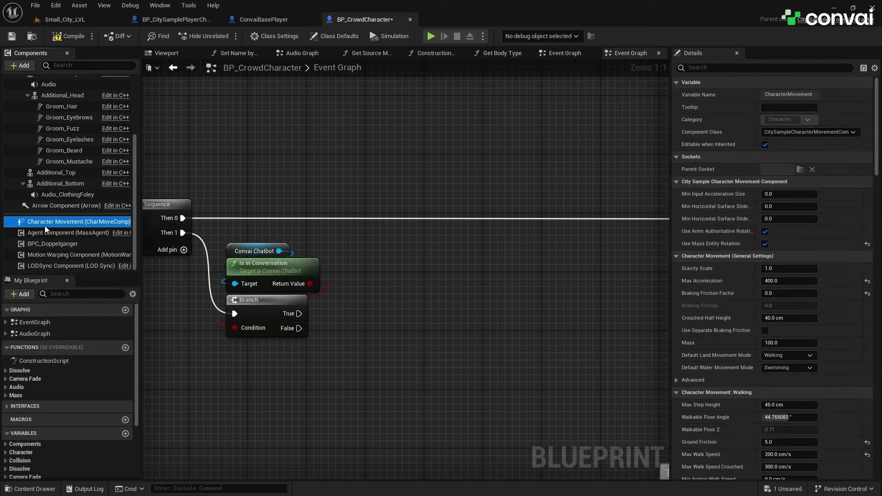
left_click_drag(360, 249, 360, 249)
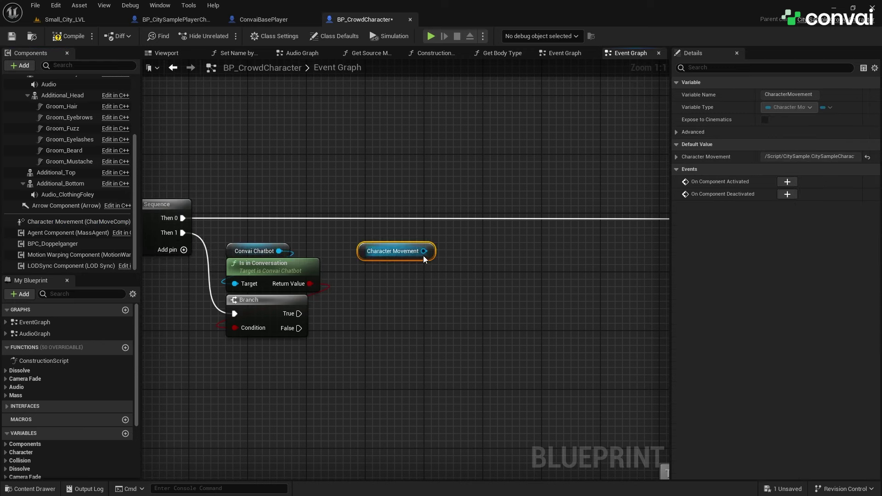
left_click_drag(423, 256, 405, 279)
type("set movemen")
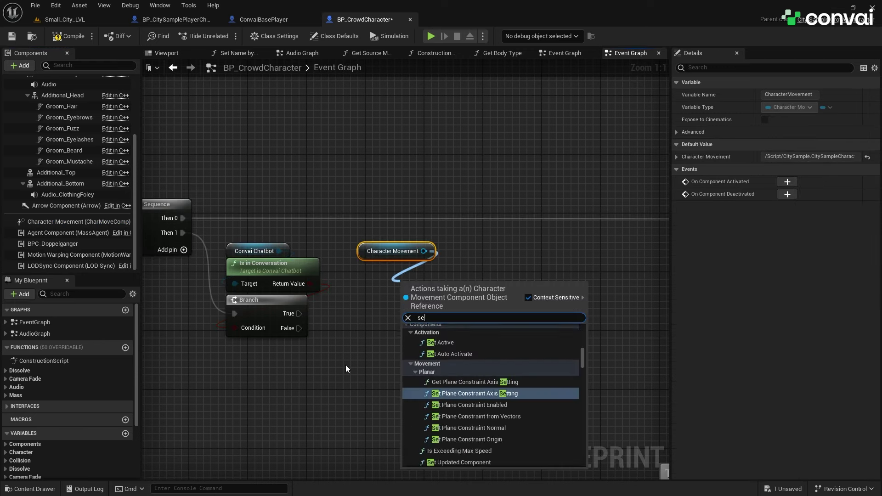
key("Return")
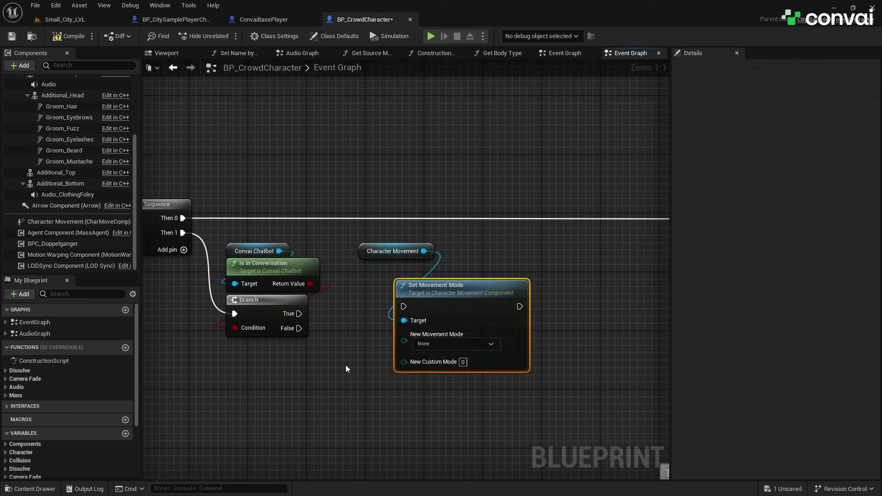
left_click(433, 342)
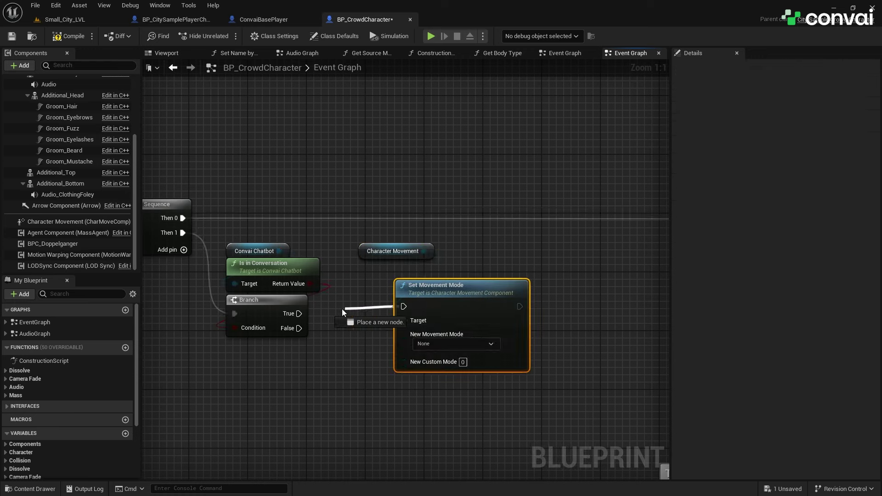
left_click_drag(298, 314, 403, 305)
left_click_drag(473, 286, 452, 293)
left_click_drag(371, 253, 386, 282)
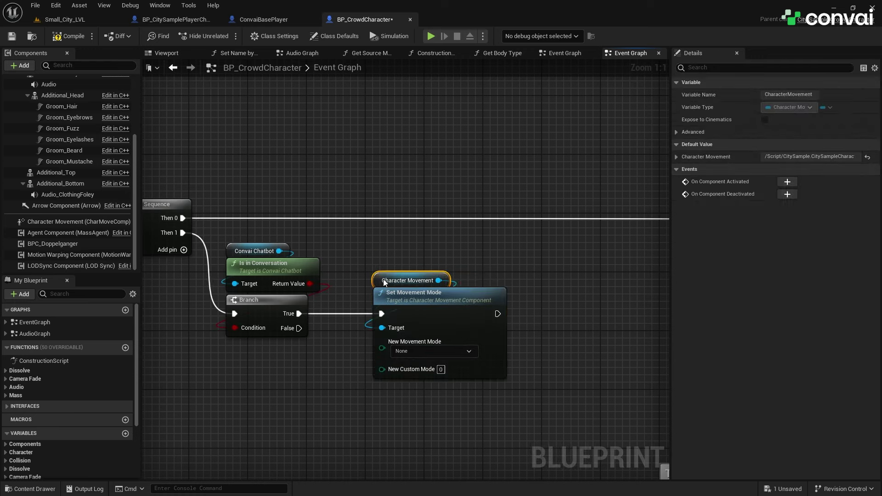
left_click(383, 251)
right_click_drag(384, 251, 318, 252)
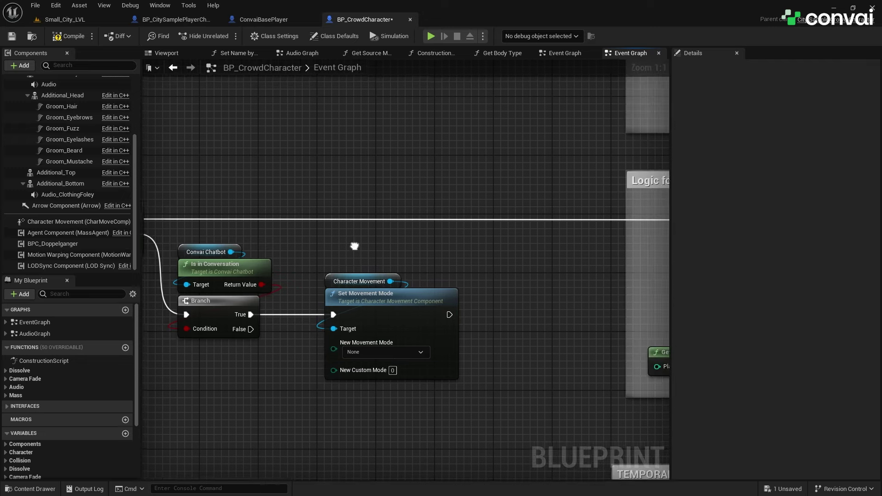
Chain Stop Movement Immediately on Character Movement after Set Movement Mode
left_click_drag(50, 220, 323, 263)
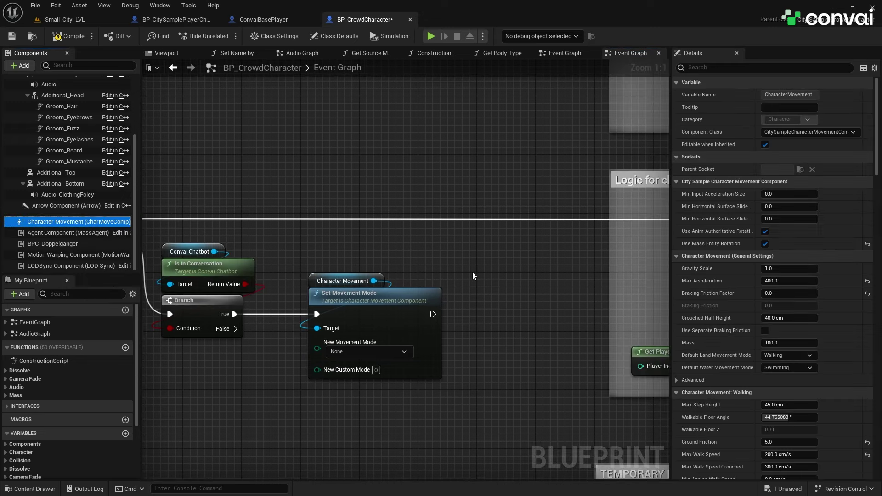
left_click_drag(472, 276, 400, 302)
type("s")
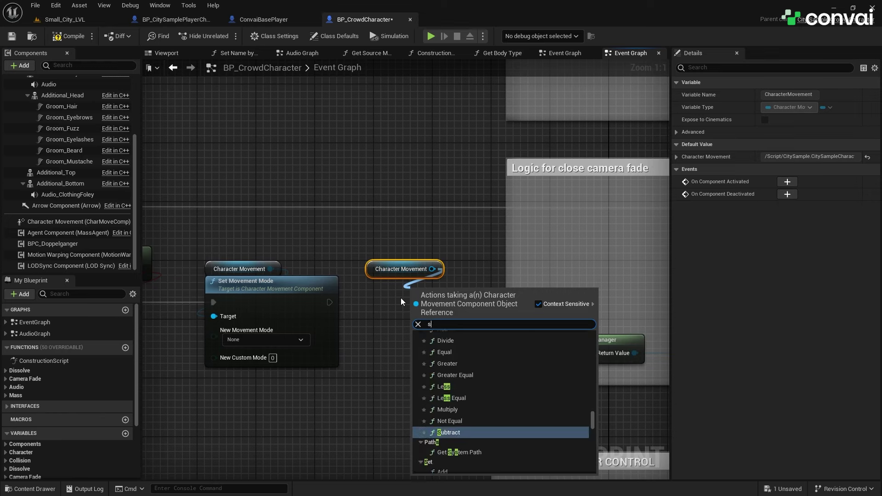
type("top movem")
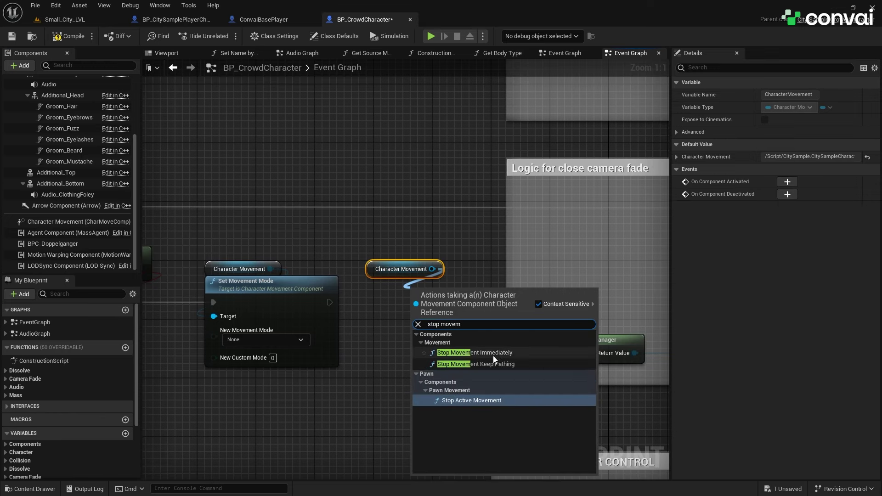
left_click(492, 353)
left_click_drag(418, 310, 326, 305)
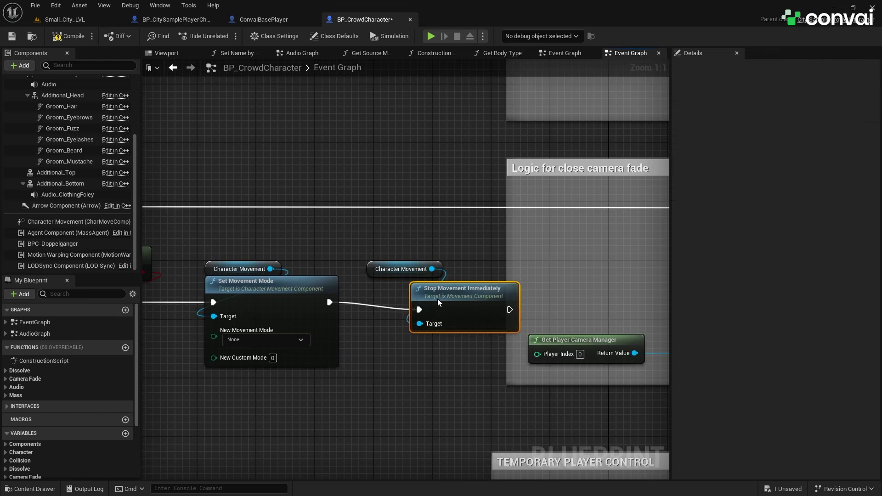
scroll(383, 386, "down", 1)
left_click(418, 410)
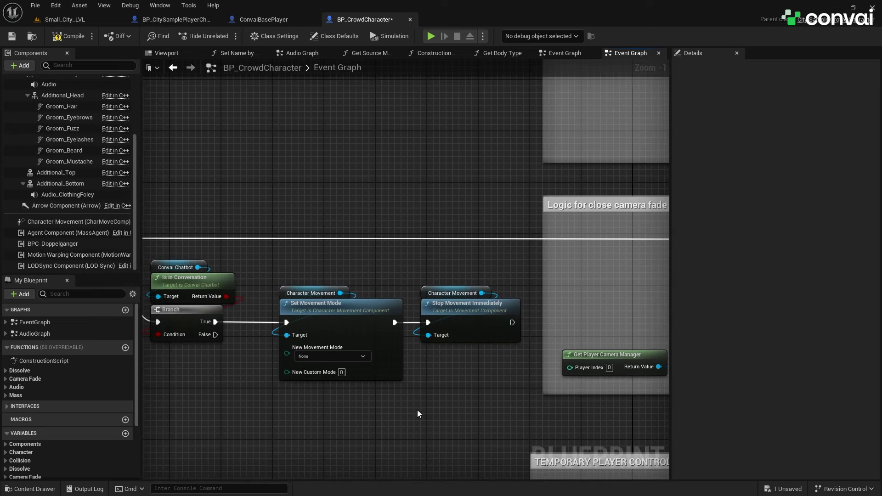
scroll(417, 410, "down", 1)
right_click_drag(376, 409, 501, 263)
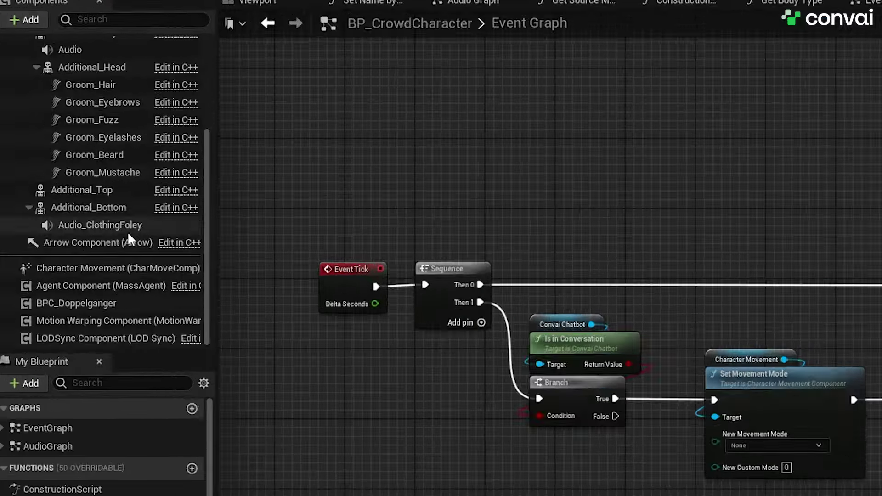
scroll(127, 230, "up", 3)
Add the ConvaiChatbot On Finished Talking event near the Event Tick logic
left_click(89, 99)
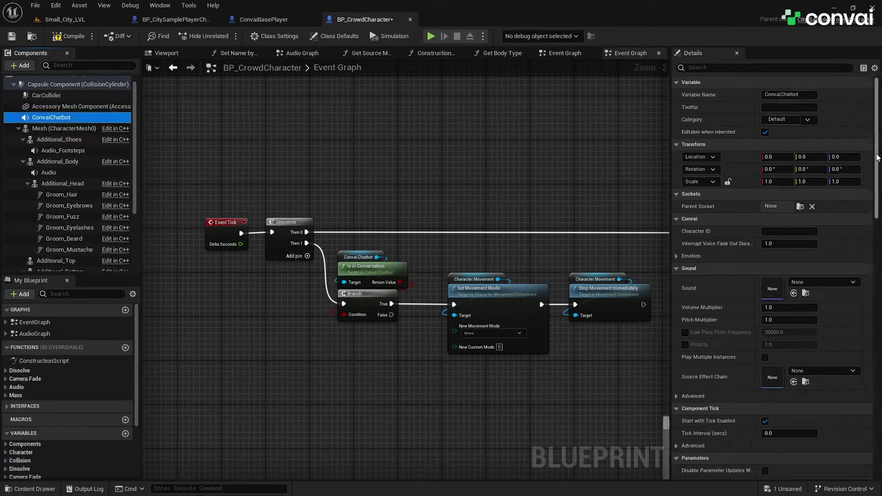
left_click_drag(878, 158, 868, 417)
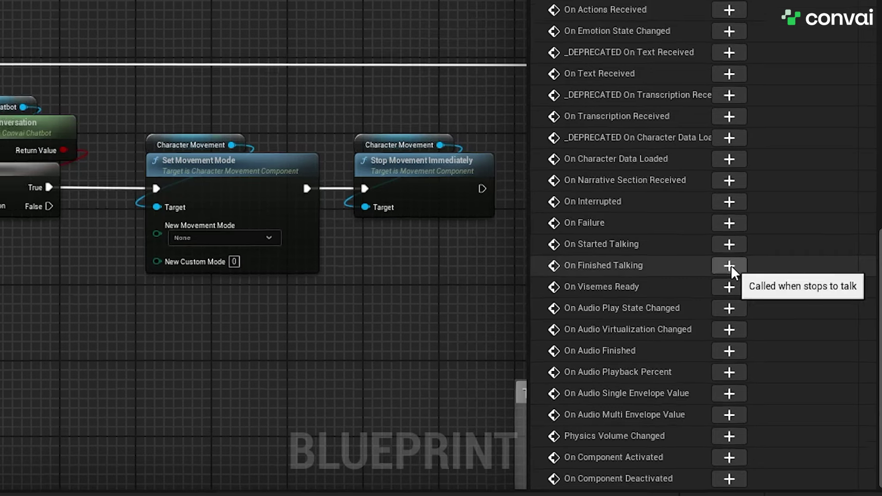
left_click(725, 259)
scroll(380, 319, "down", 3)
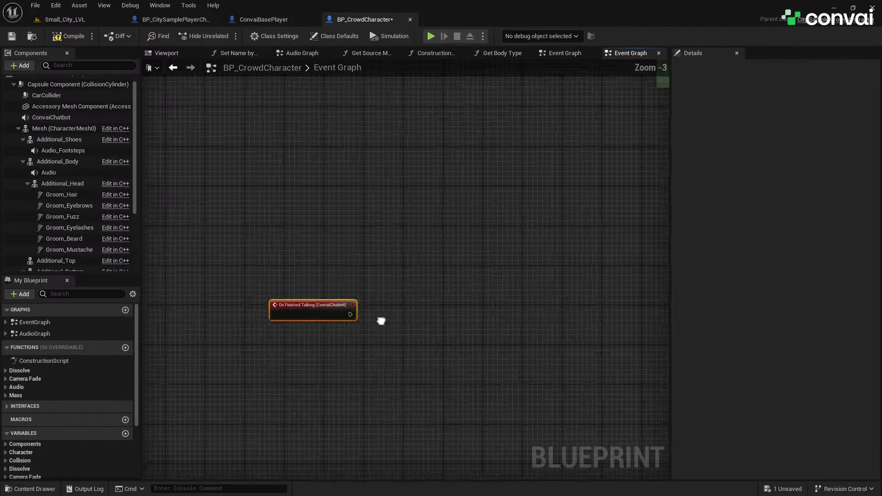
scroll(374, 378, "down", 3)
scroll(333, 417, "down", 2)
left_click_drag(334, 416, 379, 139)
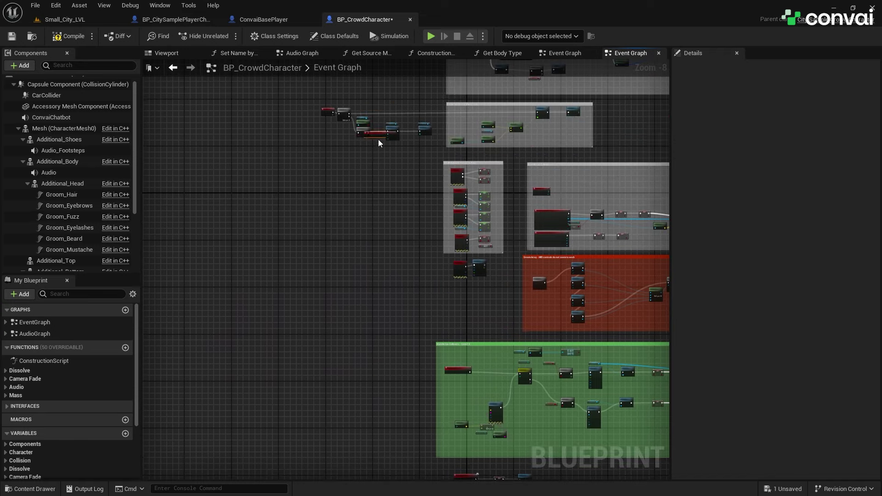
scroll(341, 186, "up", 4)
scroll(340, 186, "up", 3)
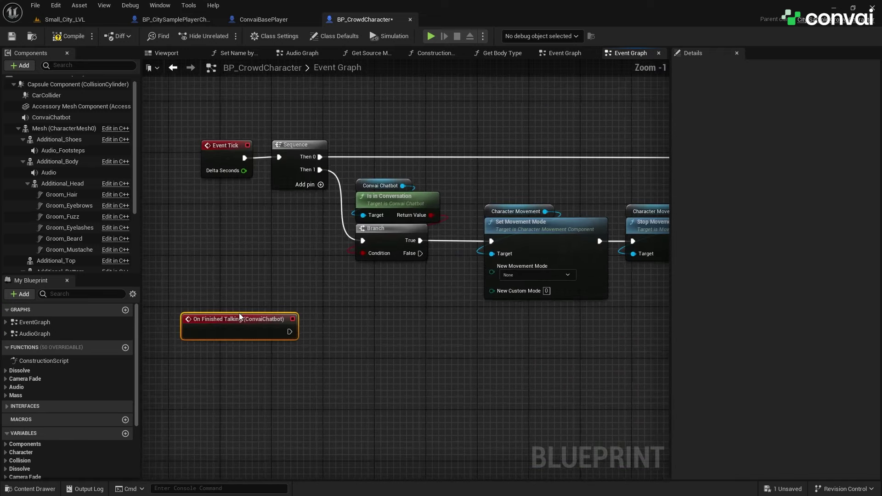
right_click_drag(422, 411, 418, 363)
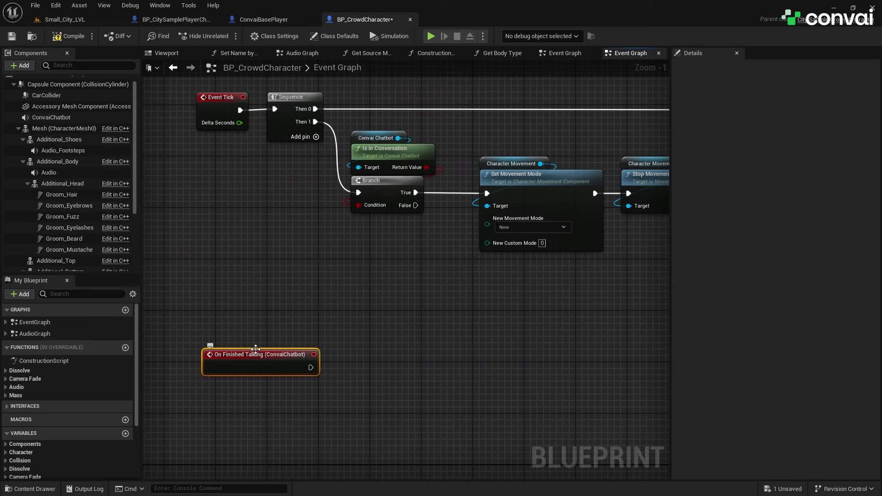
right_click_drag(506, 314, 463, 318)
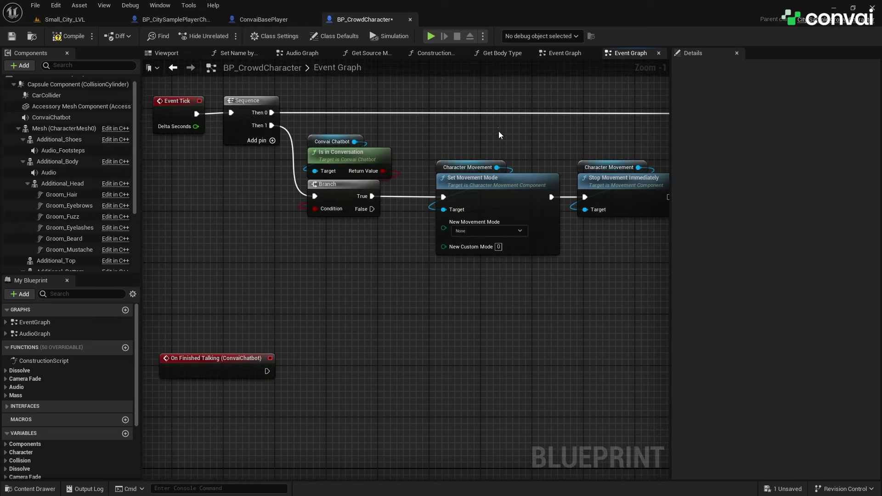
Paste a copy of Set Movement Mode and set its mode to Walking
key("ctrl+v")
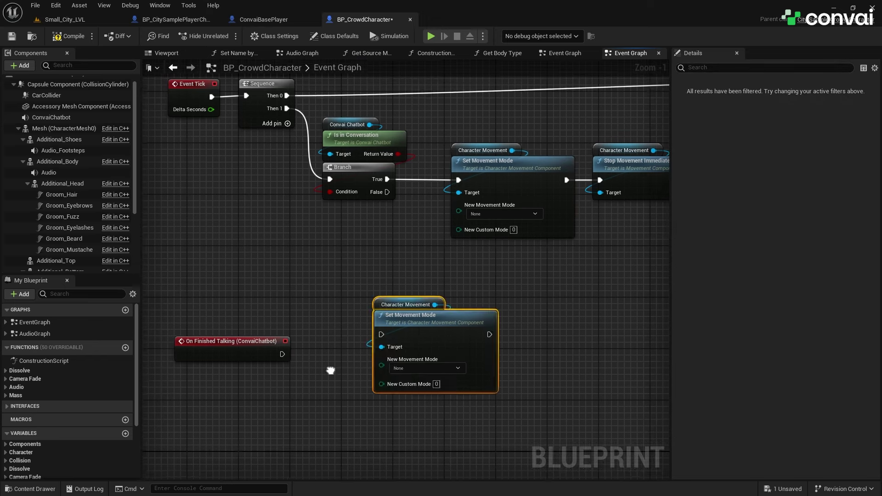
scroll(431, 350, "up", 1)
left_click(455, 344)
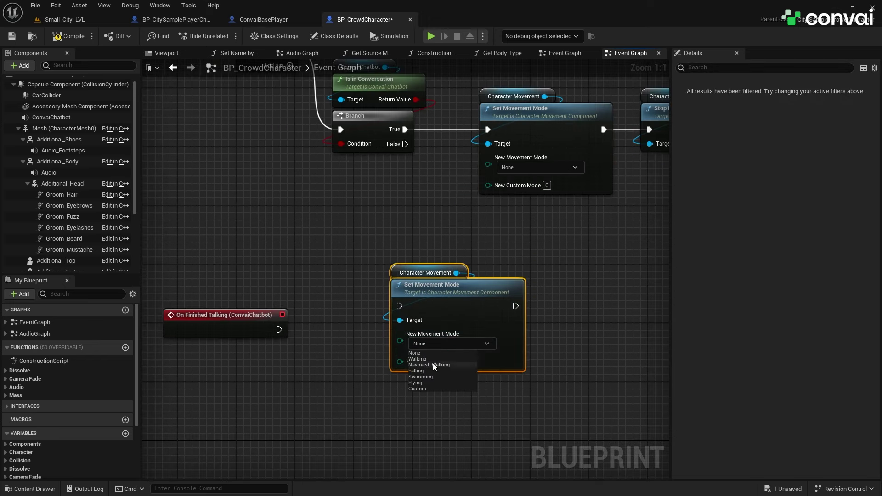
left_click(422, 358)
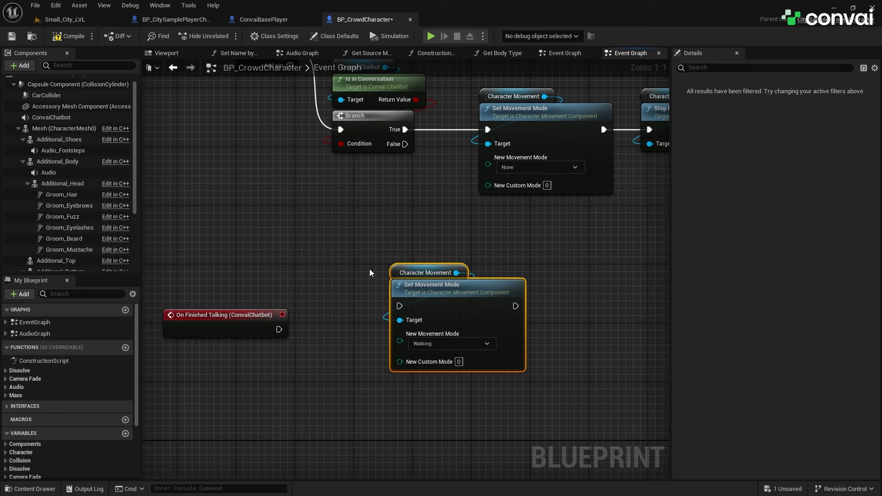
left_click_drag(422, 284, 495, 306)
Connect a 5.0-second Delay from On Finished Talking into the Walking node
left_click_drag(278, 328, 328, 303)
type("delay")
key("Return")
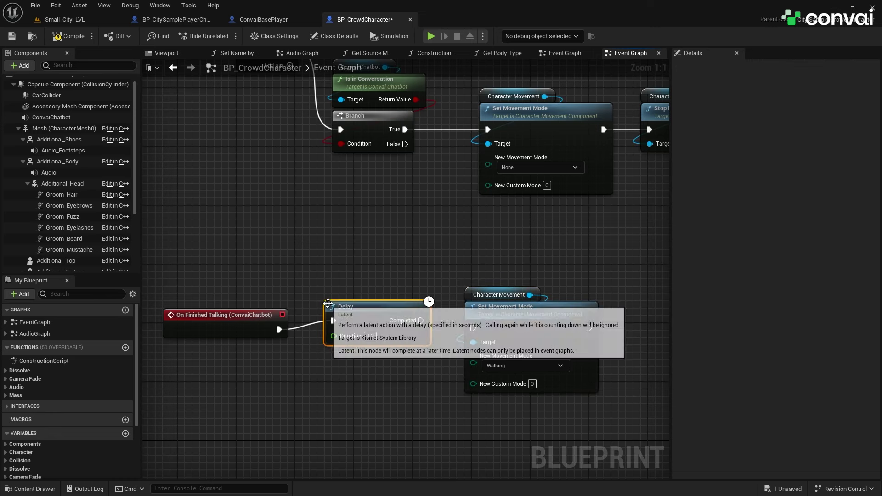
left_click(370, 335)
type("5")
key("Return")
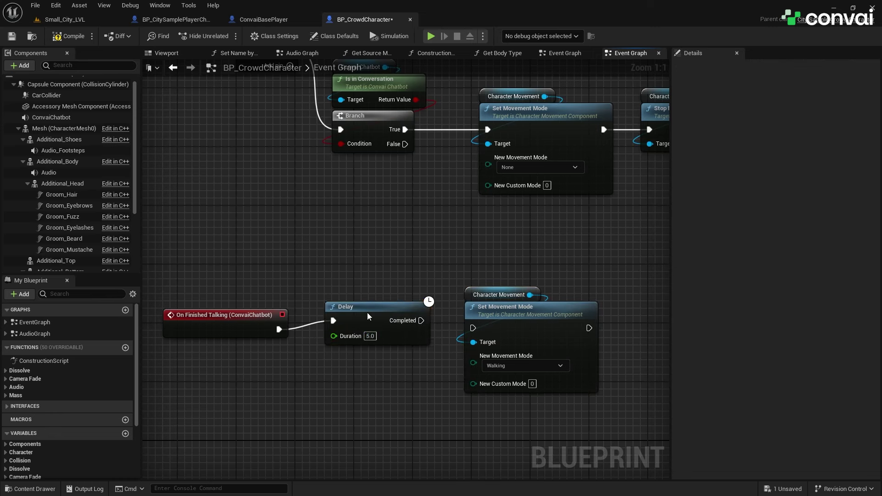
left_click_drag(368, 312, 367, 319)
left_click_drag(421, 328, 472, 328)
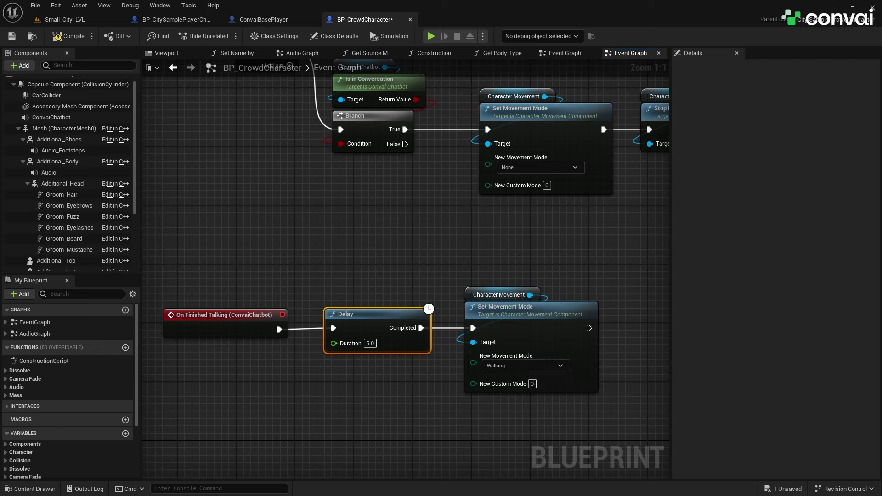
left_click(225, 378)
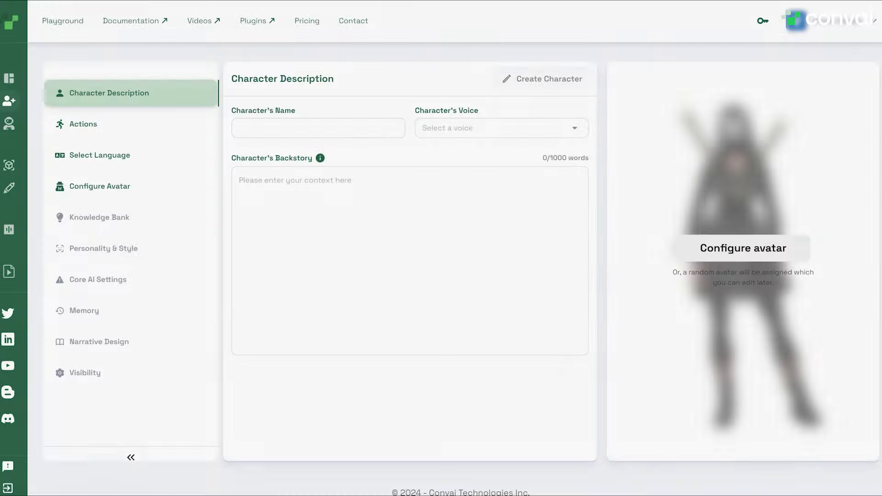
Create George, the Echo Lounge musician, with a masculine voice and a backstory
left_click(350, 127)
type("George")
left_click(503, 126)
left_click(493, 266)
left_click(395, 194)
left_click(531, 80)
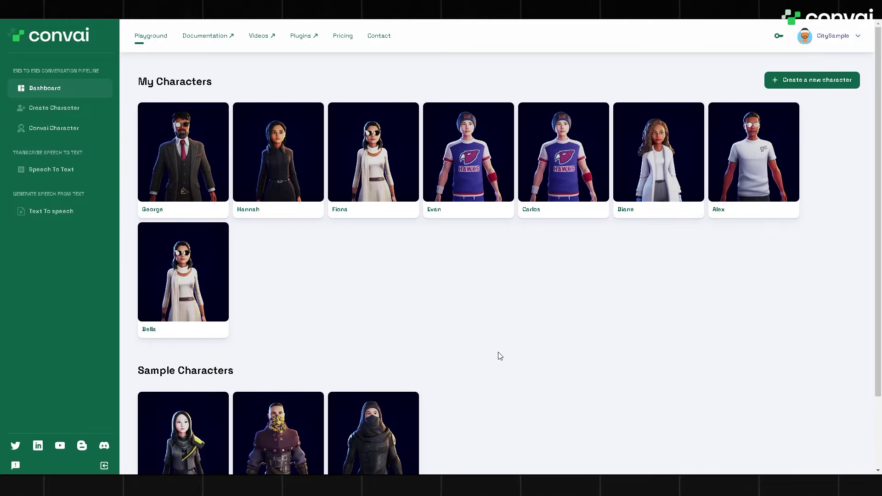
Paste the Haven City locations text into George's Knowledge Bank
left_click(194, 177)
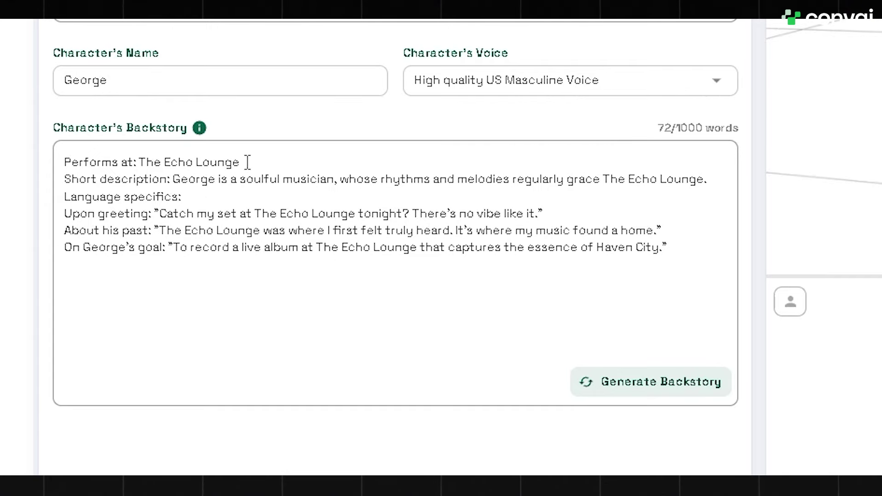
left_click(229, 181)
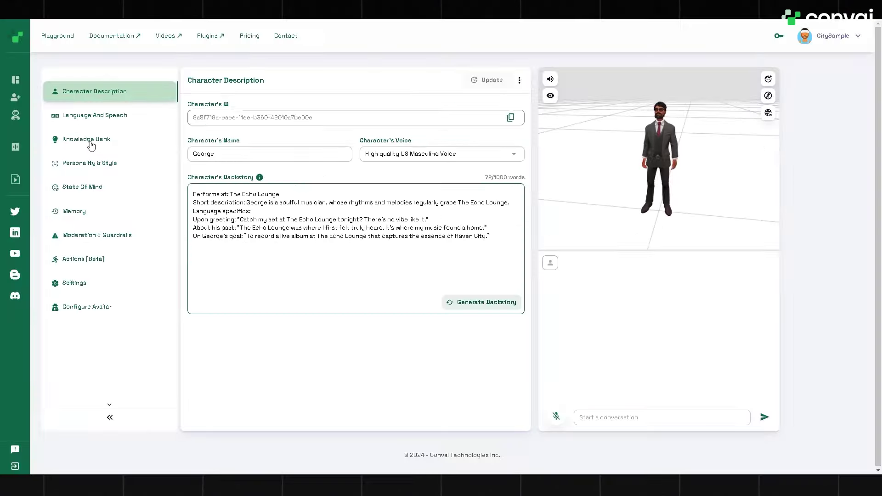
left_click(88, 140)
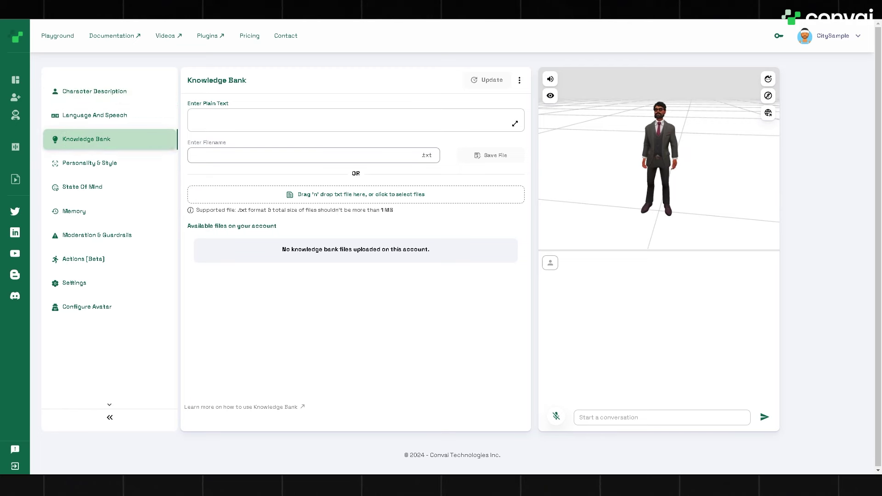
left_click(279, 124)
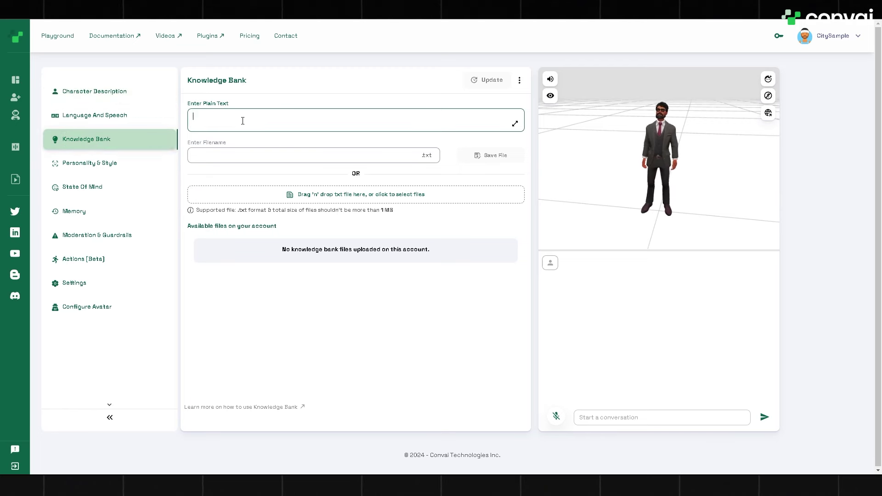
type("Haven Herald: The leading newspaper in Haven City, with a reputation for in-depth investigative journalism and community-focused stories.")
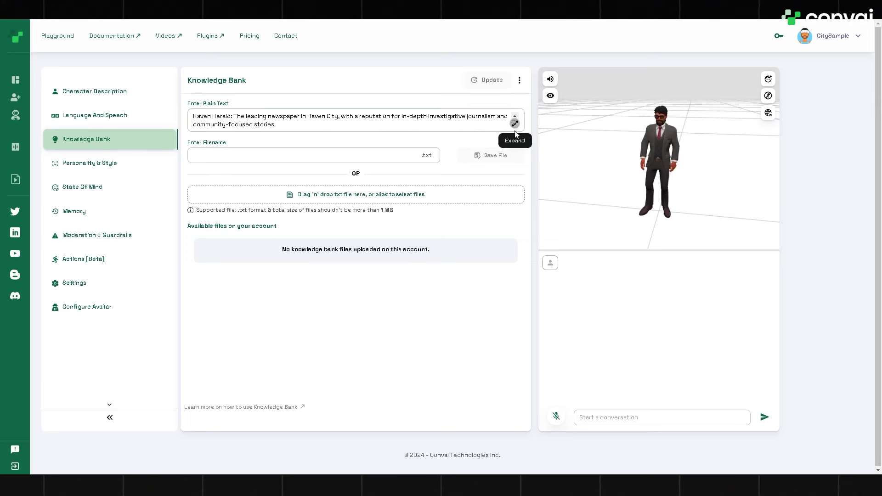
left_click(514, 123)
scroll(515, 138, "up", 3)
scroll(414, 141, "up", 2)
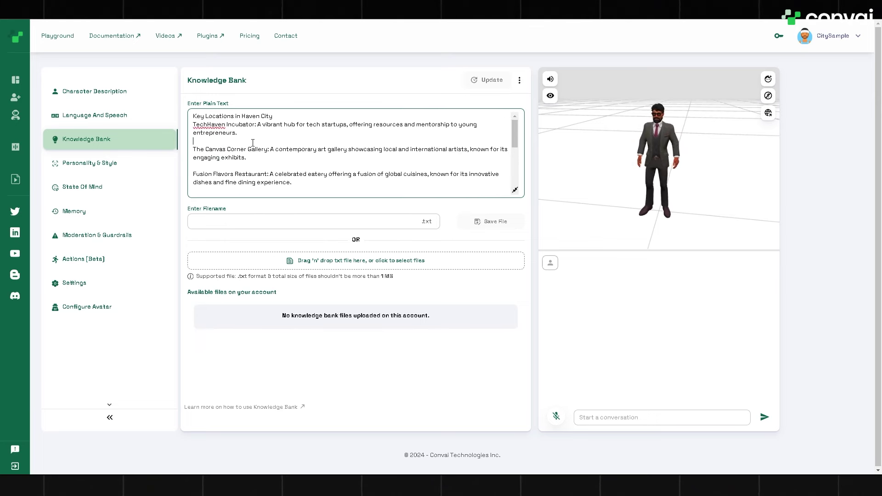
Save the text as HavenCity.txt and connect it to the character
left_click(226, 216)
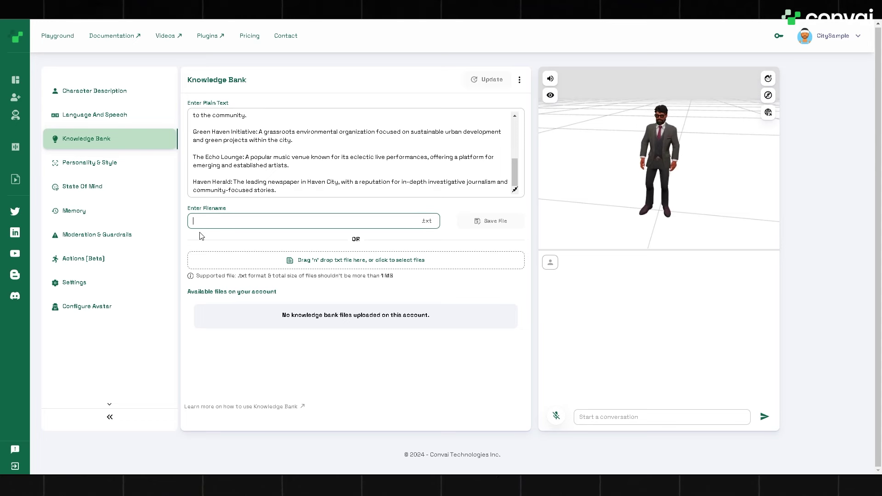
type("HavenCity")
left_click(490, 223)
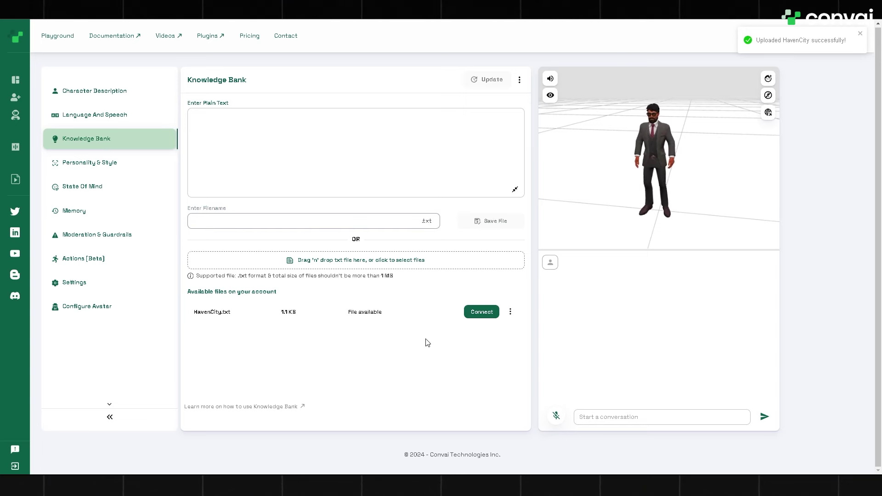
left_click(488, 313)
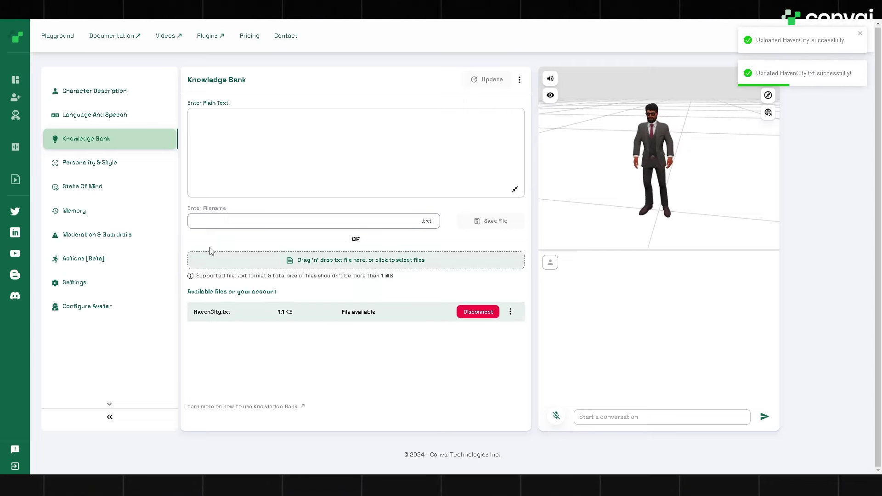
Copy the personal API key from the My Characters dashboard
key("alt+Left")
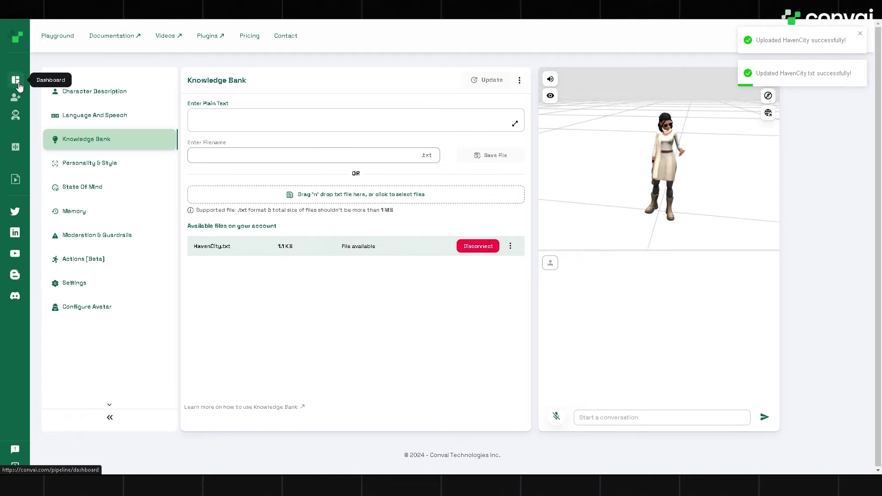
left_click(18, 86)
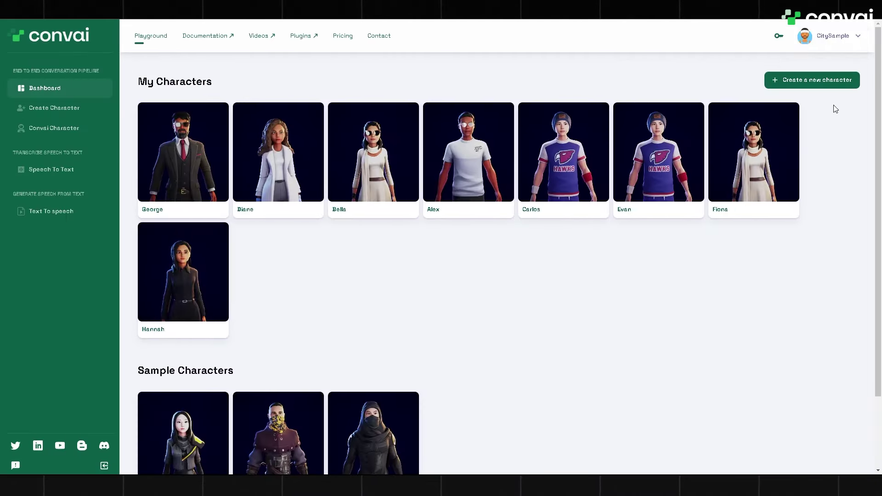
left_click(778, 39)
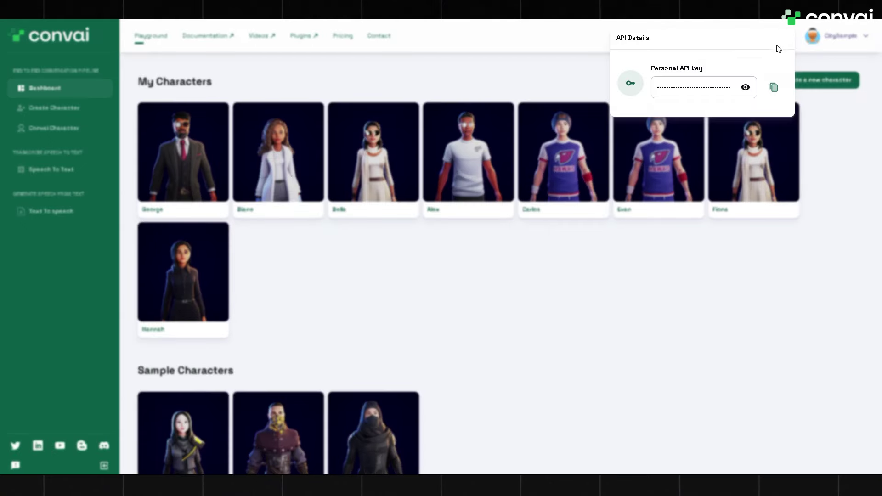
left_click(774, 87)
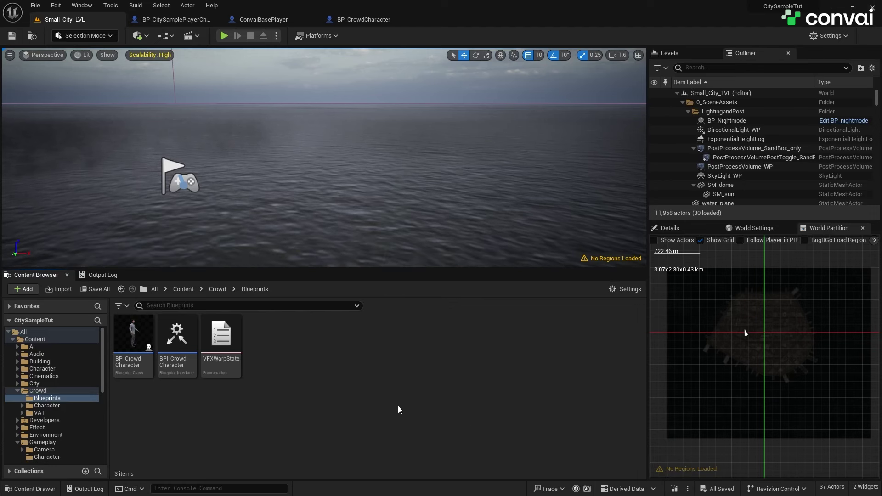
Open Project Settings to the Convai plugin page
left_click(56, 5)
left_click(93, 136)
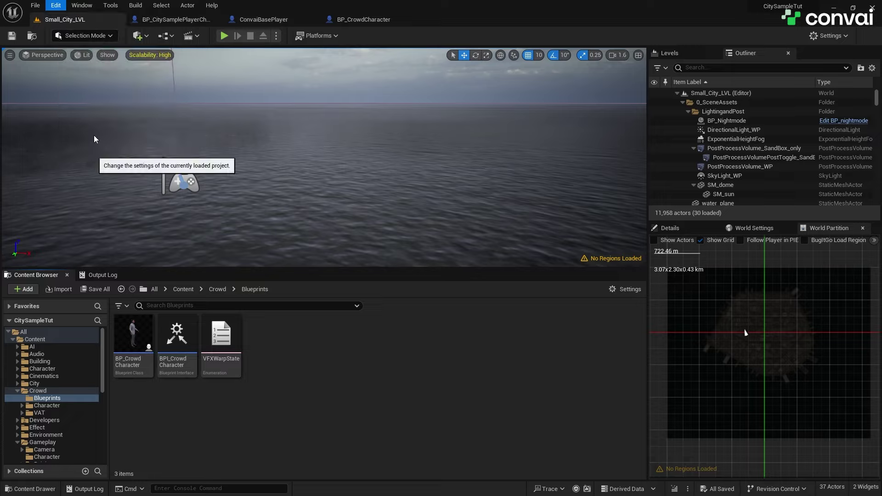
left_click_drag(138, 116, 138, 389)
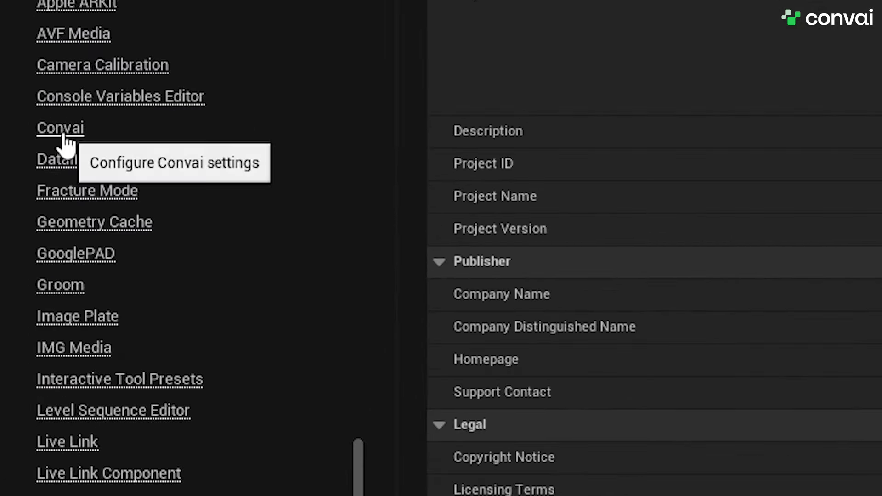
left_click(27, 207)
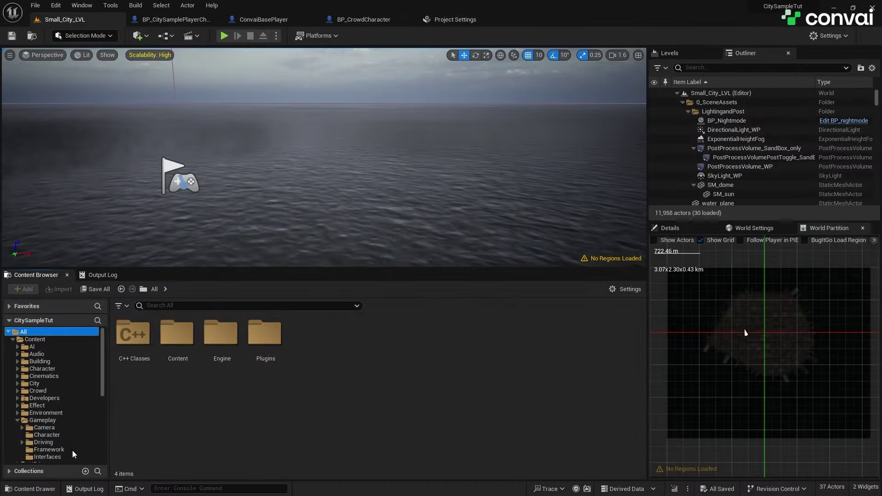
Open BP_CitySamplePlayerCharacter from Content > Gameplay > Character
left_click(41, 420)
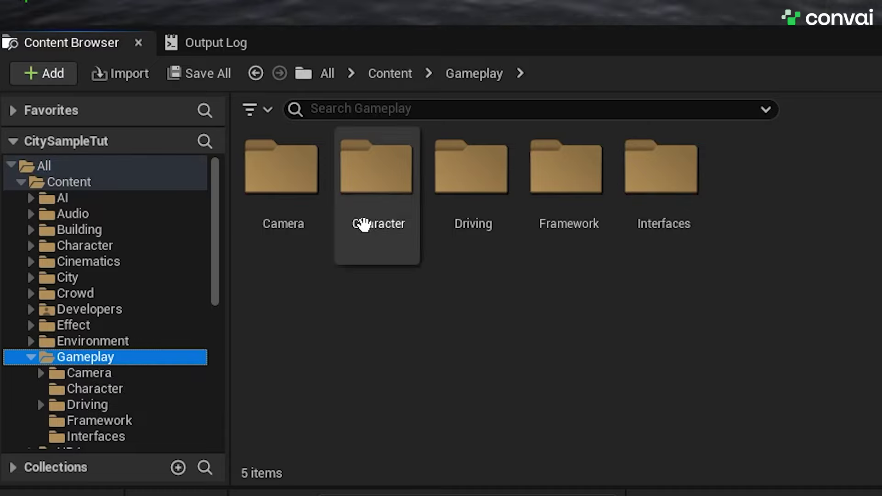
double_click(364, 226)
double_click(478, 165)
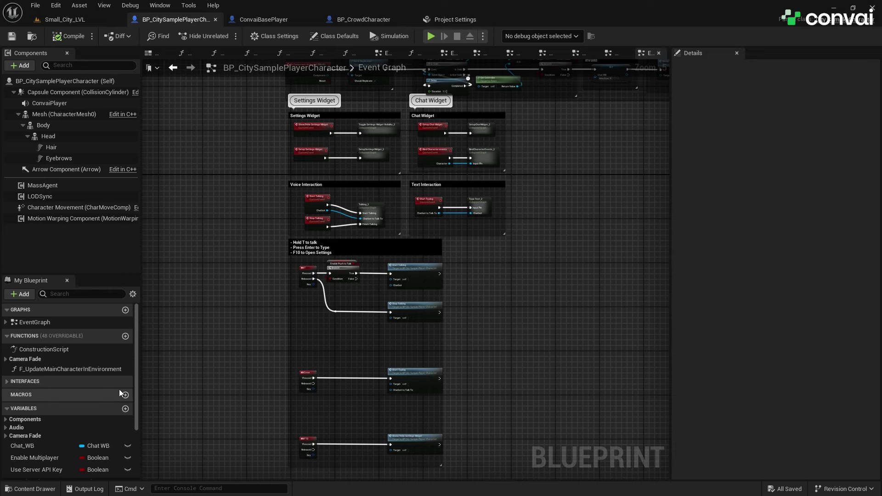
scroll(117, 386, "down", 3)
Add a CovaiMaleIDs variable of type String Array
left_click(125, 350)
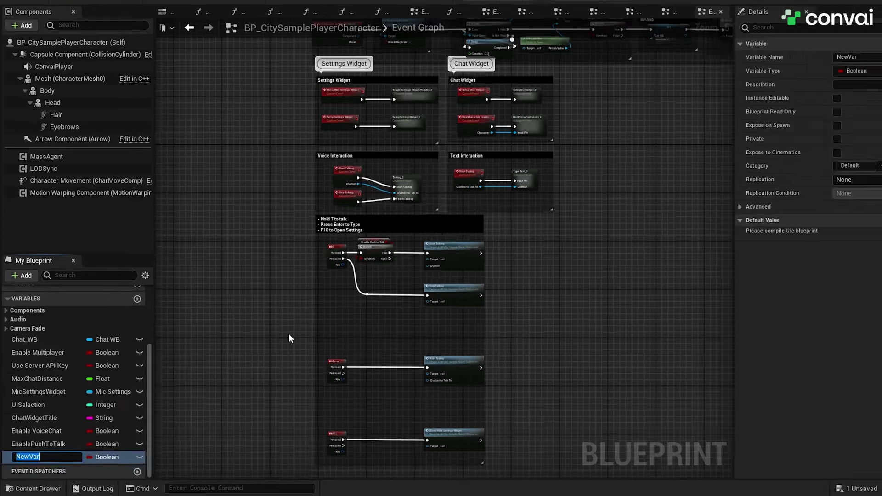
type("Cova")
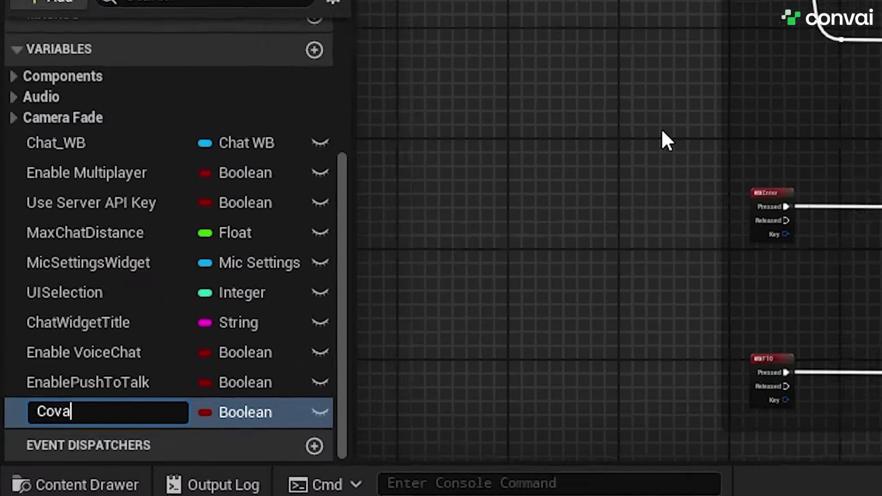
type("iMaleIDs")
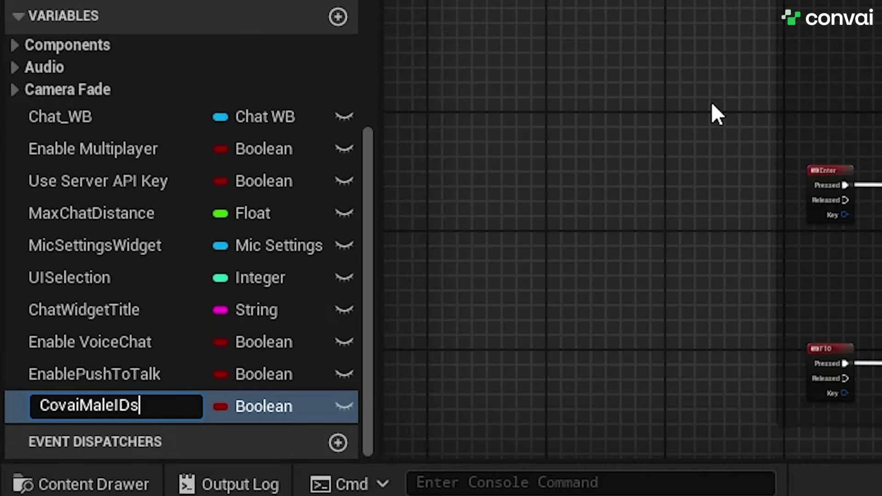
key("Return")
left_click(270, 407)
left_click(331, 86)
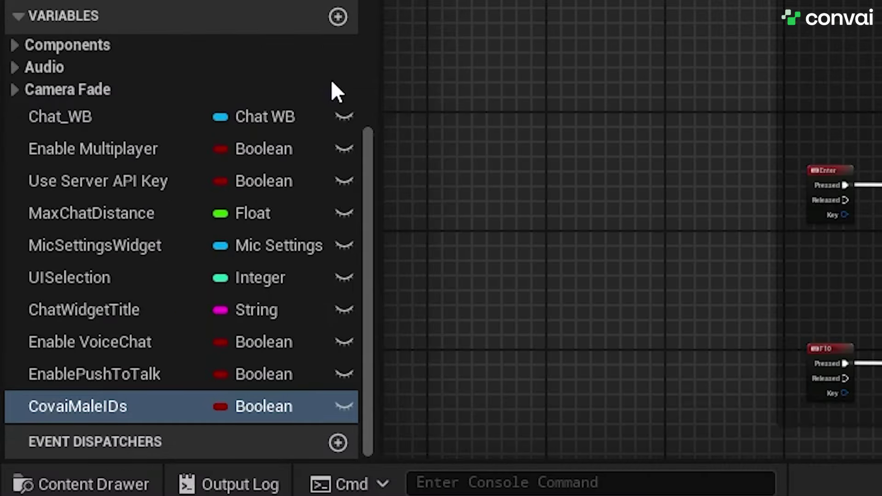
left_click(755, 118)
left_click(731, 187)
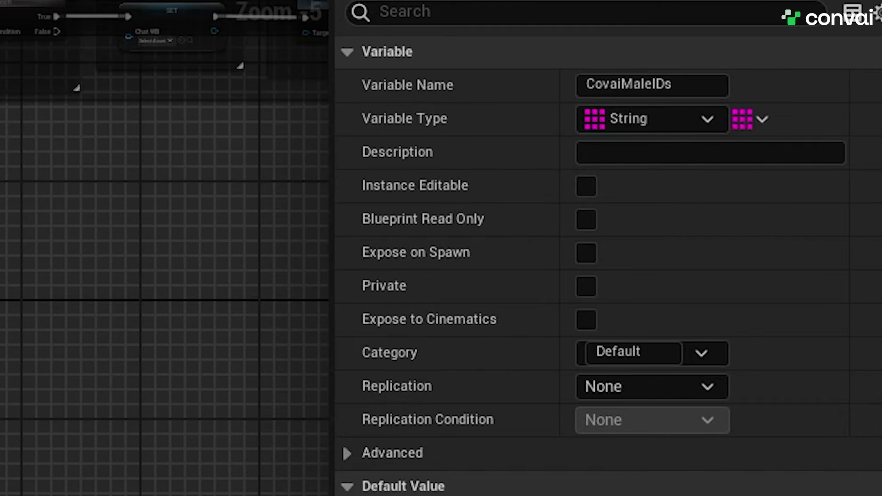
Duplicate it as CovaiFemaleIDs and compile the blueprint
key("ctrl+w")
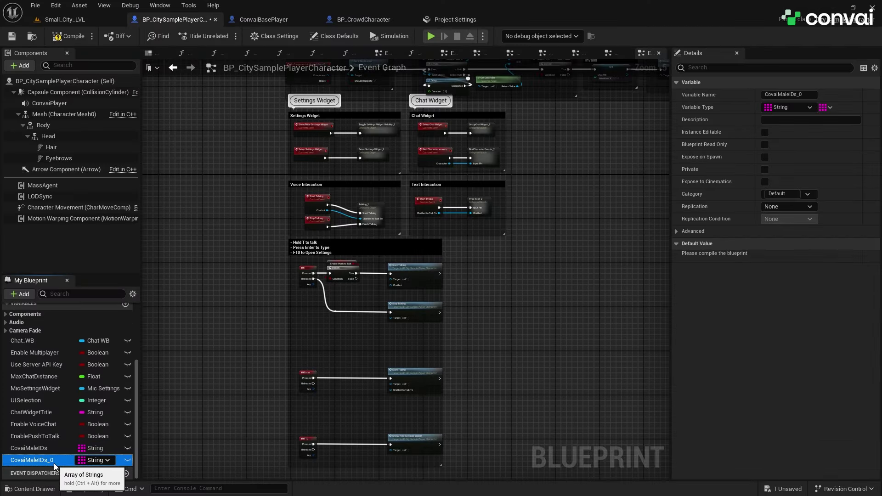
key("BackSpace")
key("BackSpace")
type("Fem")
key("Return")
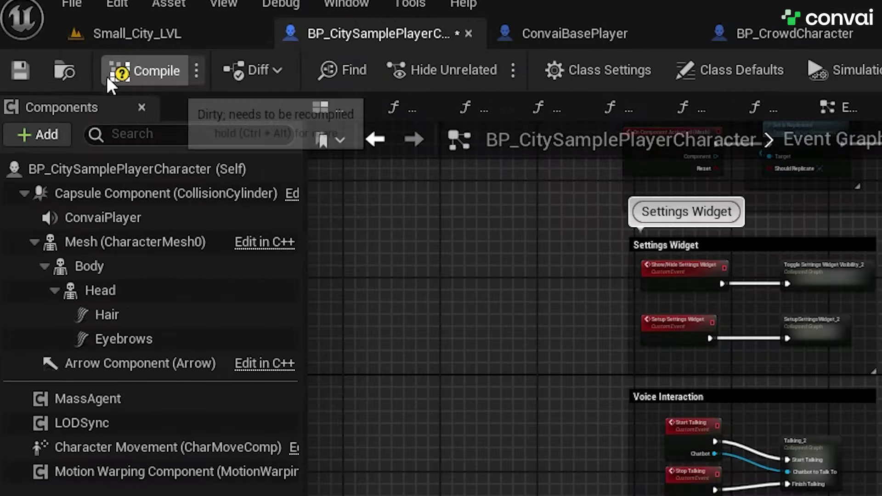
left_click(61, 37)
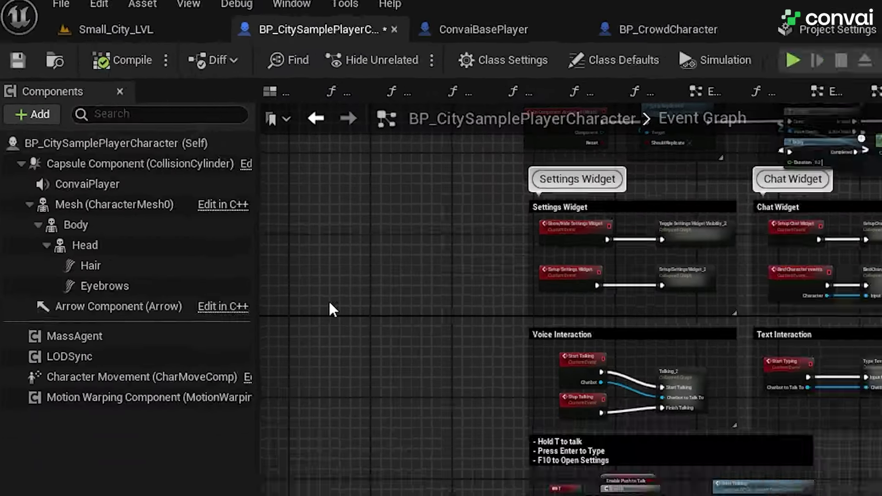
Give CovaiMaleIDs and CovaiFemaleIDs four empty default entries each
left_click(29, 449)
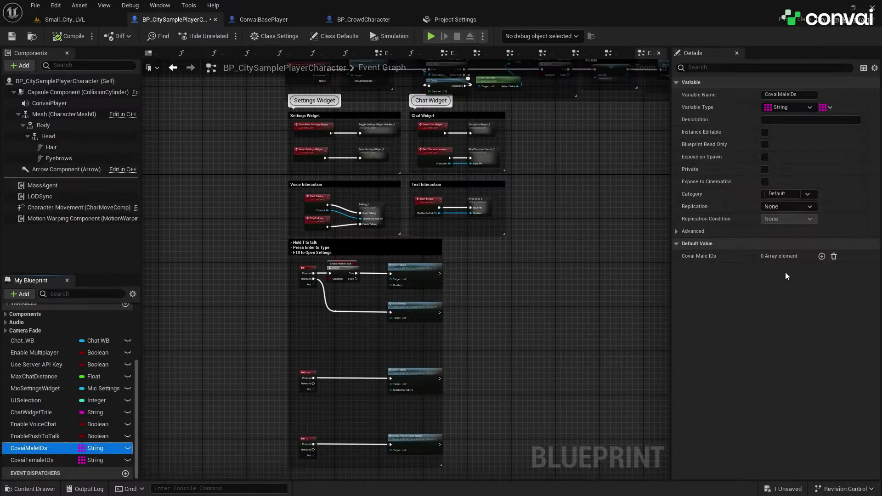
left_click(822, 256)
left_click(822, 256)
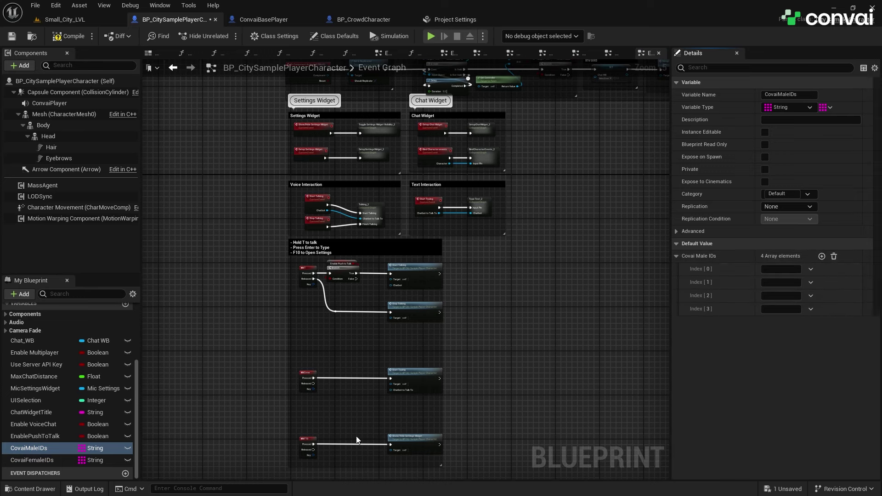
left_click(31, 460)
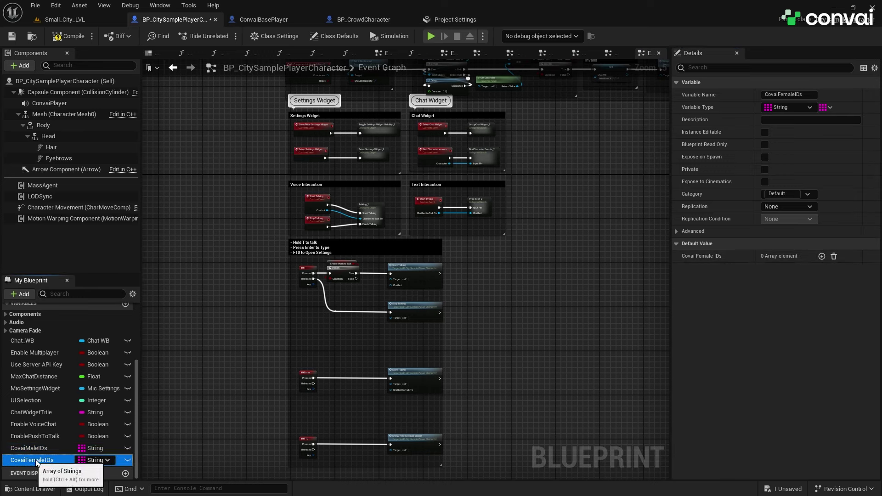
left_click(821, 257)
left_click(821, 256)
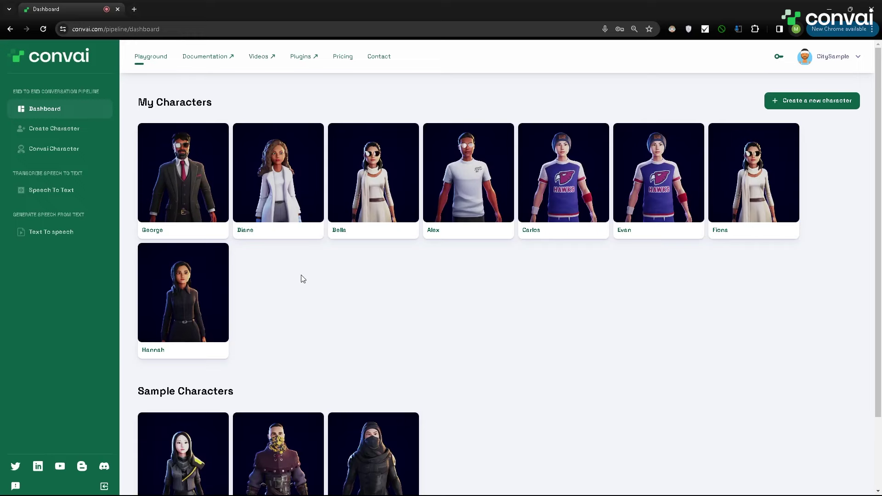
Paste George's Convai character ID into CovaiMaleIDs Index [0], then open Diane's character page
left_click(172, 184)
left_click(511, 140)
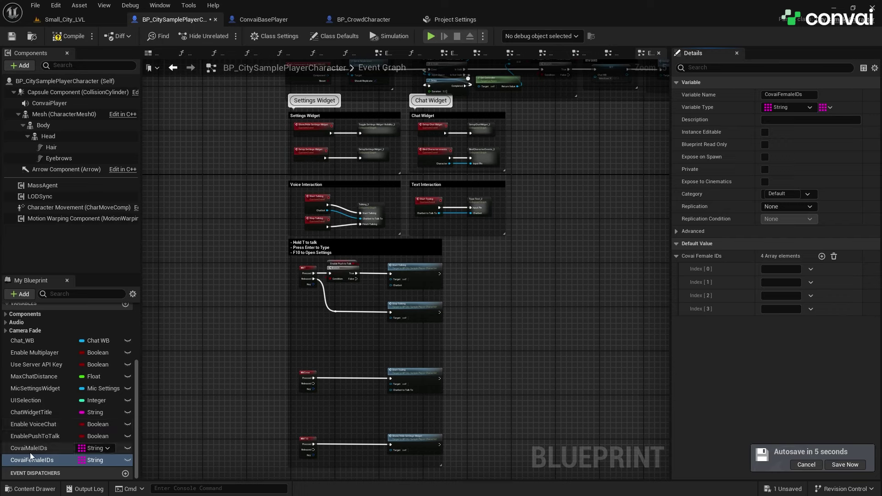
left_click(14, 449)
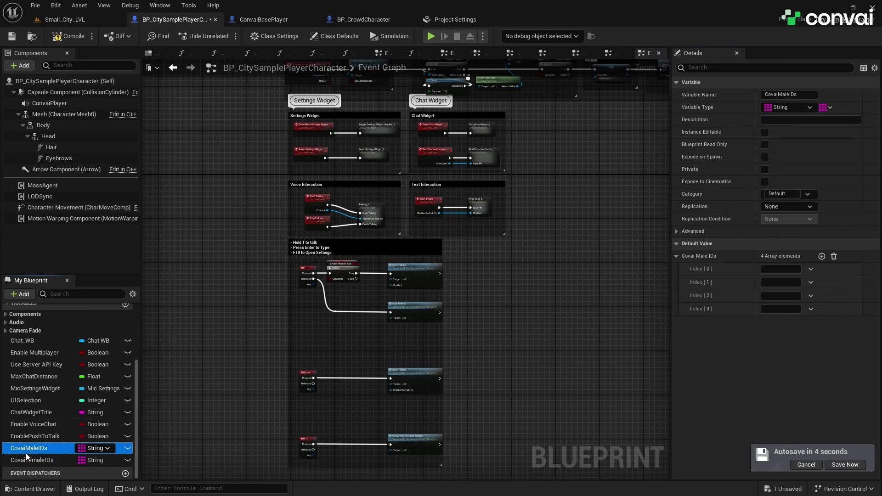
left_click(787, 271)
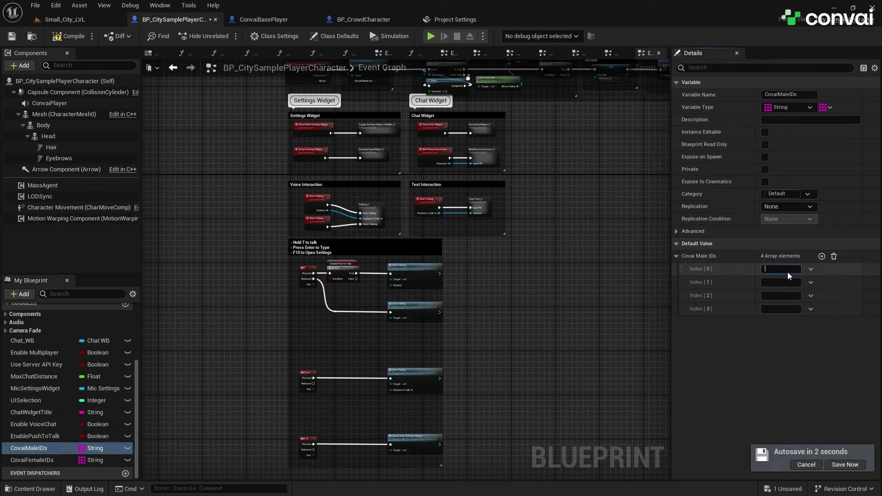
key("ctrl+v")
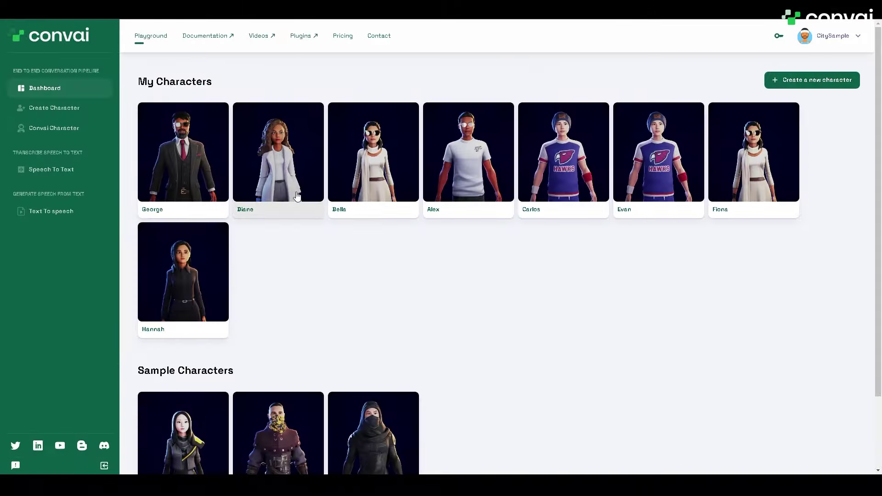
left_click(278, 159)
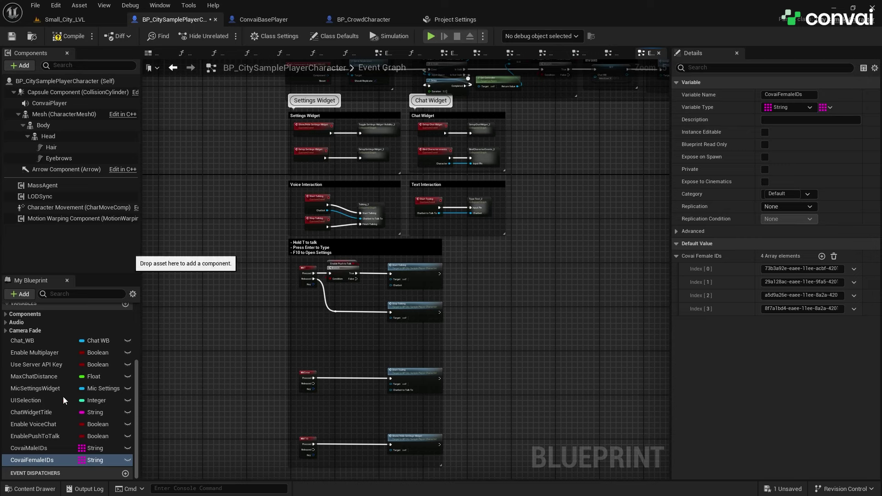
scroll(63, 397, "up", 2)
scroll(48, 406, "up", 2)
scroll(57, 328, "up", 1)
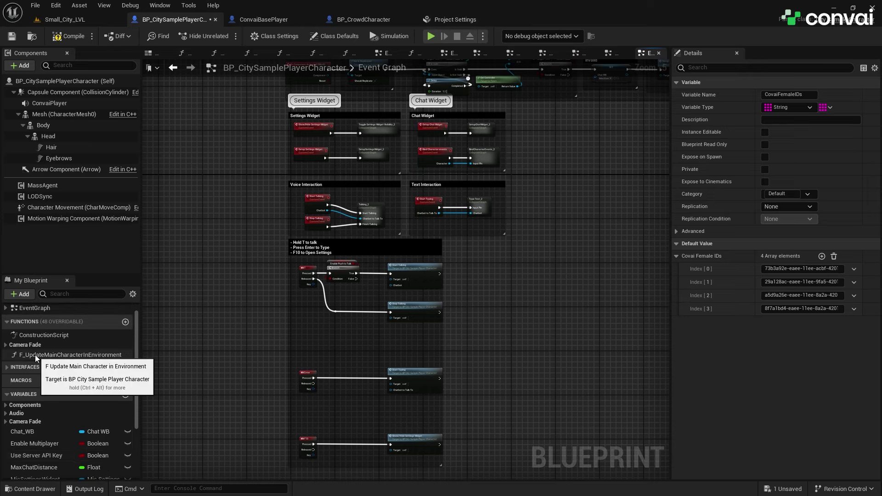
Open F_UpdateMainCharacterInEnvironment and move its entry node clear of Bind Character Events
double_click(85, 355)
scroll(255, 273, "up", 4)
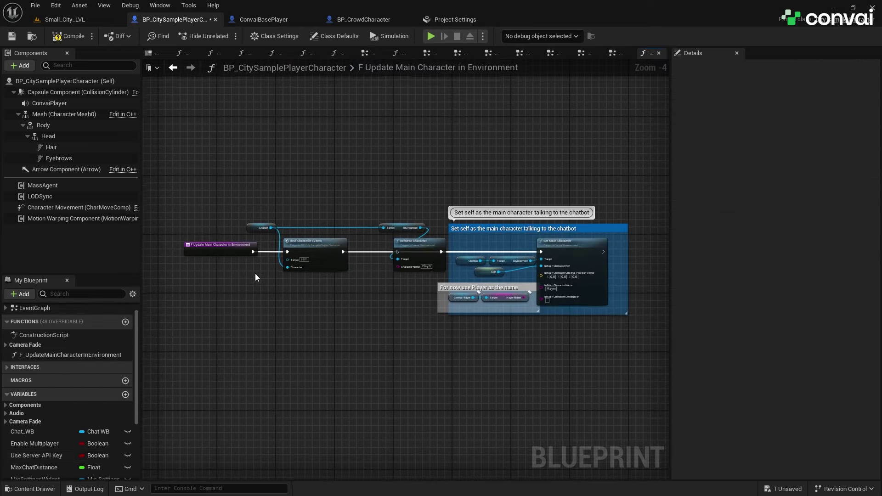
scroll(382, 301, "up", 2)
left_click_drag(373, 259, 251, 259)
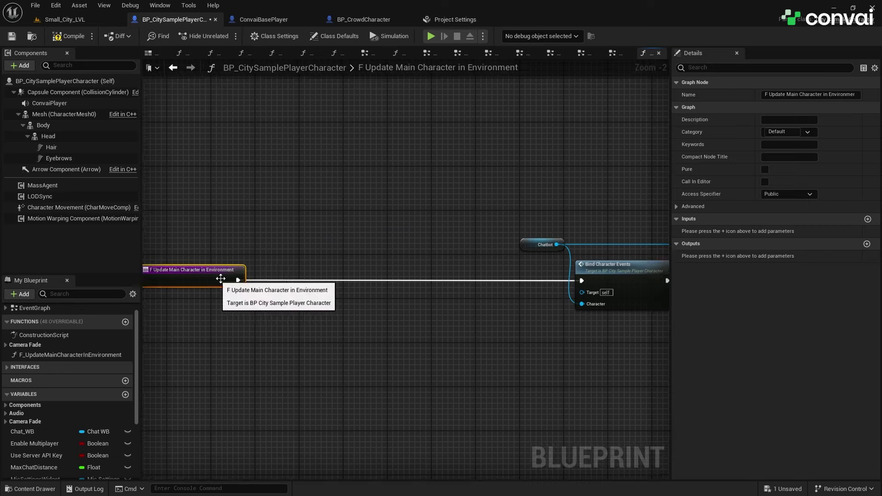
left_click(441, 267)
left_click(525, 232)
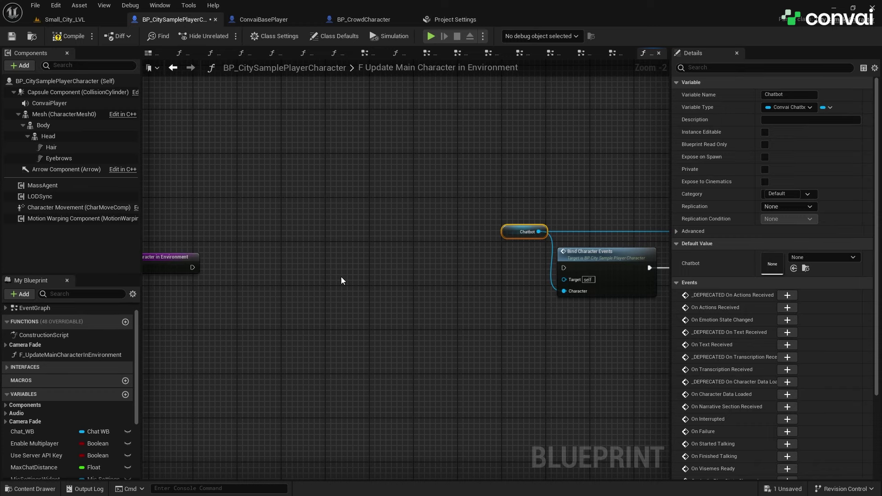
right_click_drag(341, 276, 387, 282)
left_click(209, 279)
left_click_drag(209, 282, 184, 282)
left_click(234, 341)
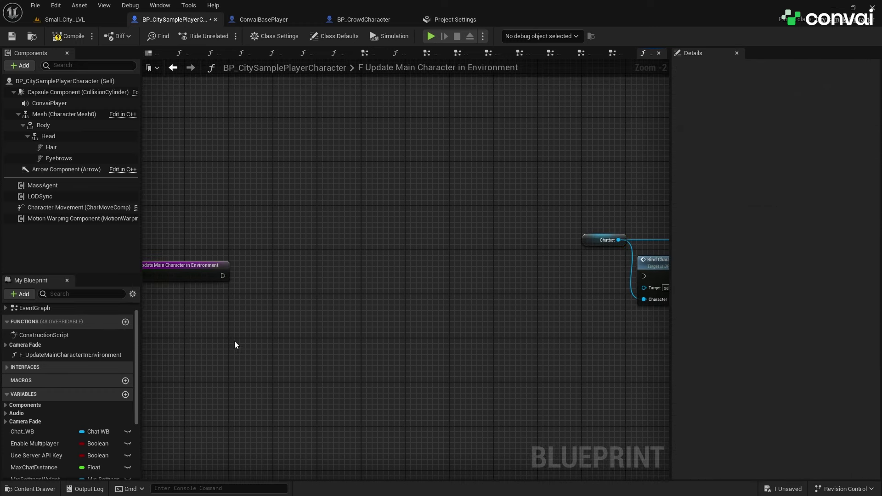
scroll(79, 415, "down", 2)
scroll(53, 456, "down", 1)
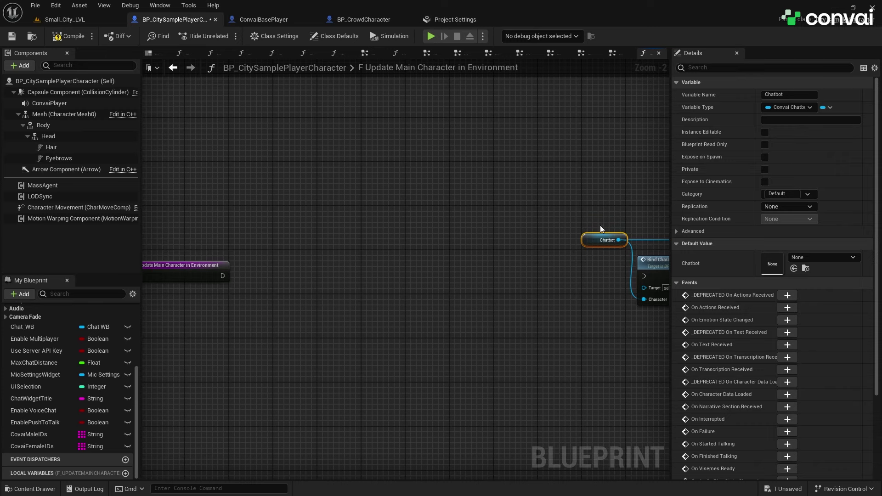
Remove Bind Character Events and add a Get Owner node fed by Chatbot
key("ctrl+z")
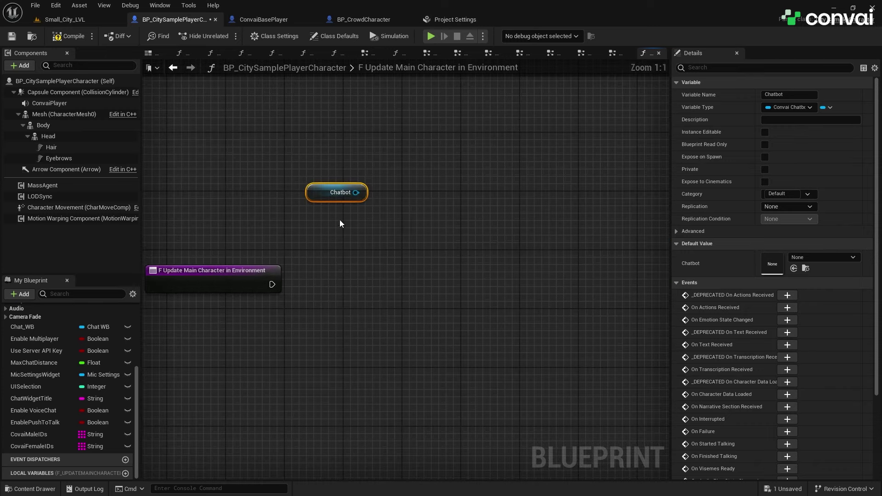
left_click_drag(356, 192, 349, 215)
type("get owner")
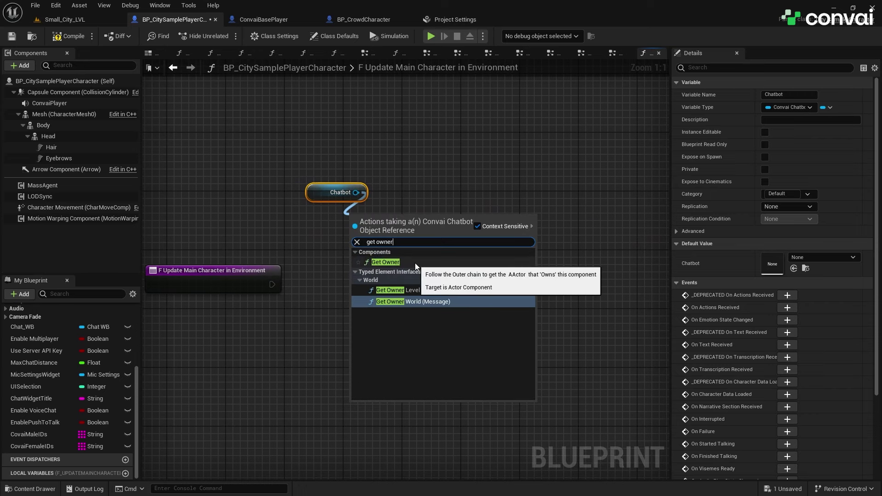
left_click(414, 262)
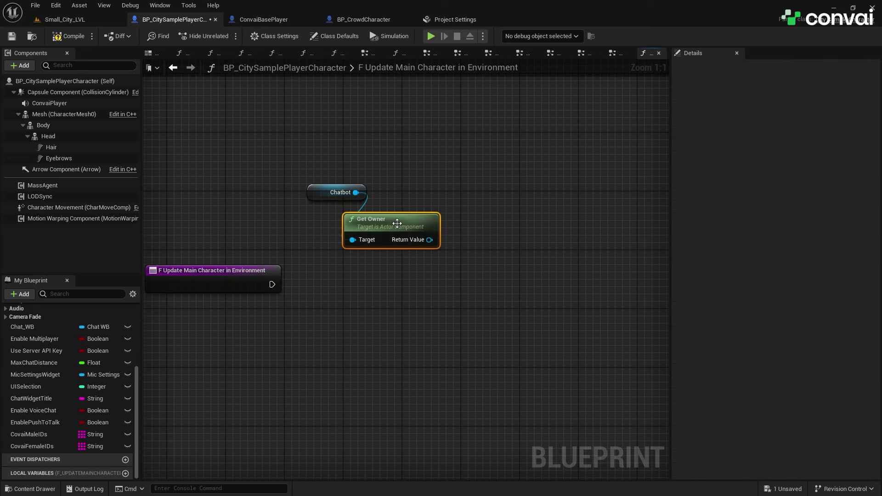
left_click(432, 298)
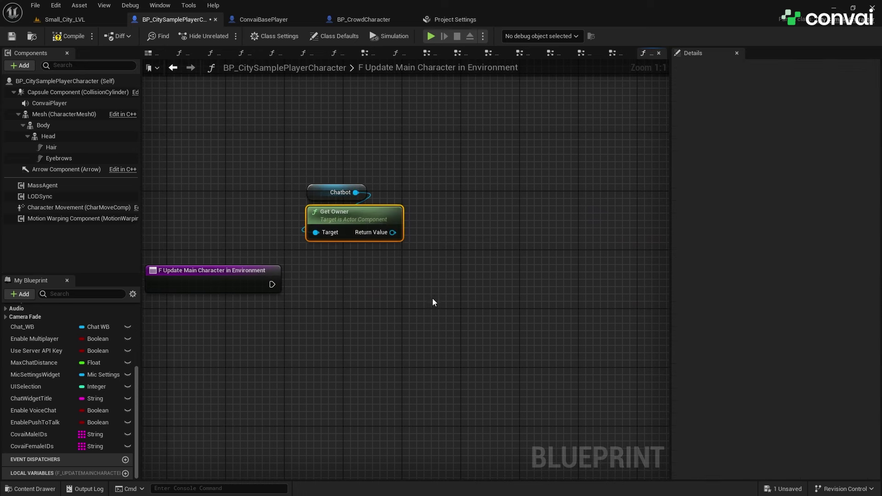
right_click_drag(419, 225, 439, 269)
mouse_move(419, 228)
left_mouse_down()
mouse_move(376, 252)
mouse_move(377, 200)
left_mouse_up()
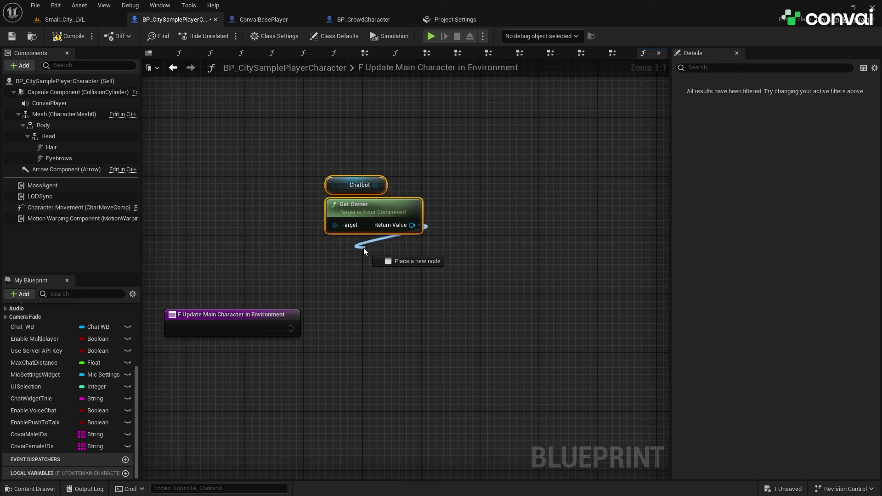
Cast the owner to BP_CrowdCharacter and wire the function entry into the cast
left_click_drag(411, 224, 344, 248)
type("cast to crowd")
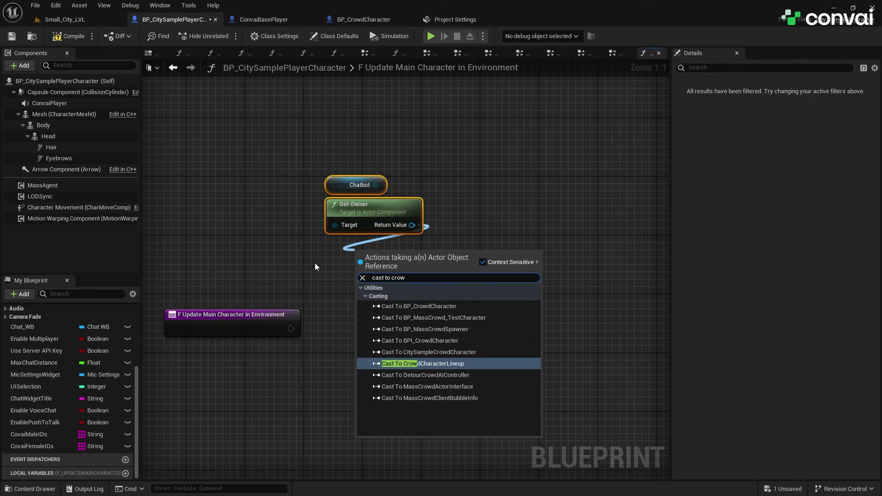
left_click(420, 306)
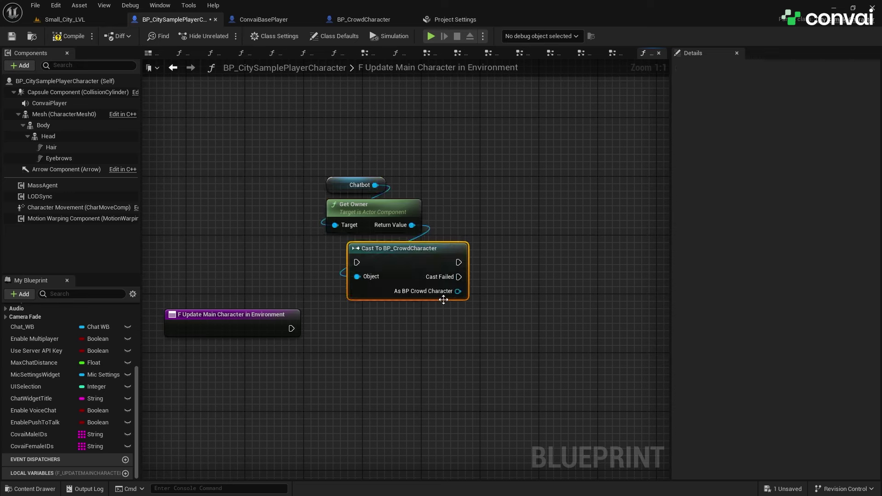
mouse_move(291, 328)
left_mouse_down()
mouse_move(345, 326)
mouse_move(335, 255)
left_mouse_up()
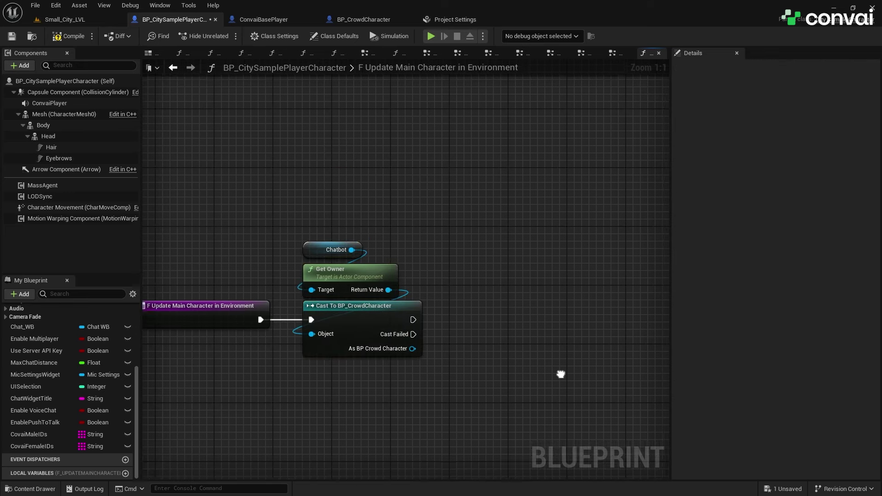
scroll(561, 375, "down", 1)
mouse_move(561, 374)
right_mouse_down()
mouse_move(433, 319)
mouse_move(441, 307)
right_mouse_up()
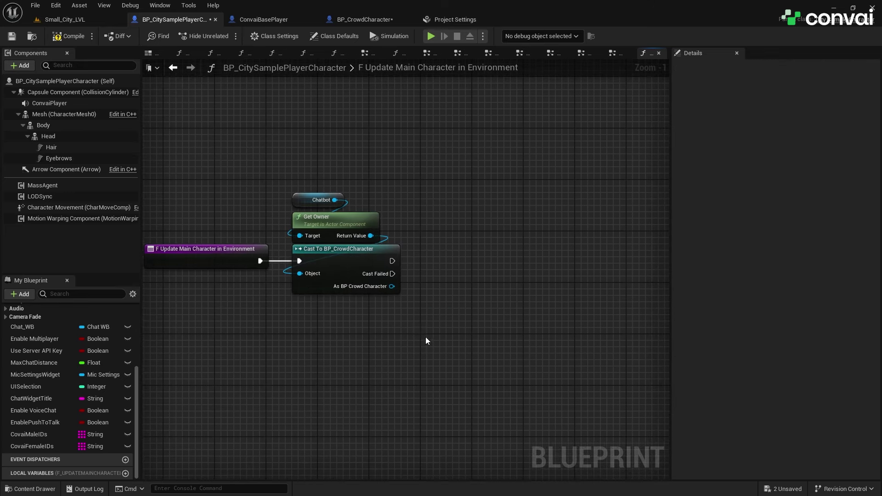
left_click_drag(422, 318, 423, 317)
type("get c")
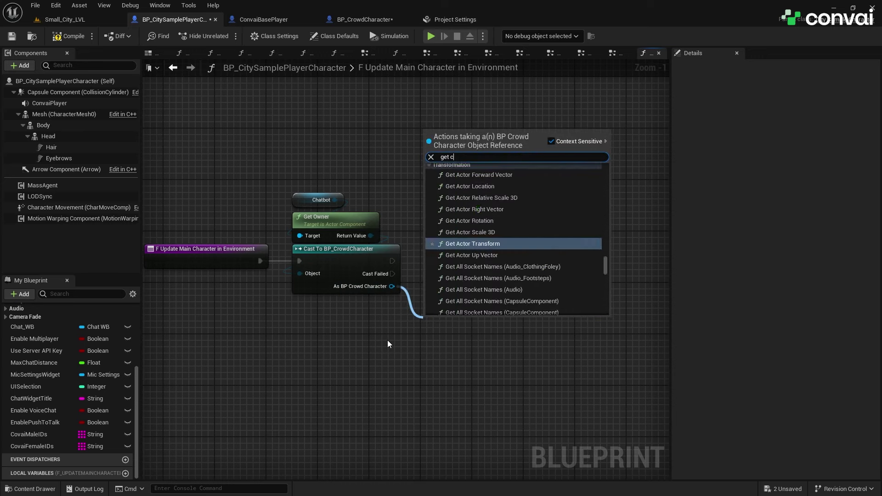
type("haracter optio")
Break the cast character's Character Options and compare Skeleton to enum value A
key("Return")
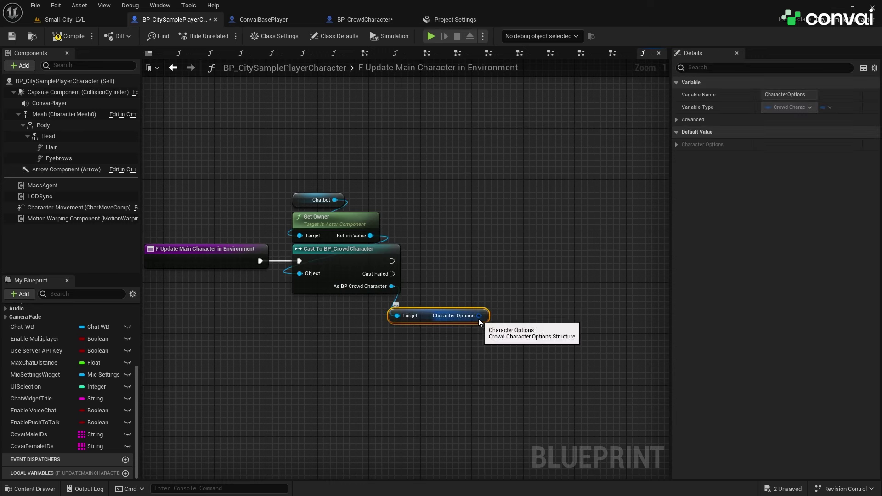
left_click_drag(470, 315, 445, 337)
type("break")
key("Return")
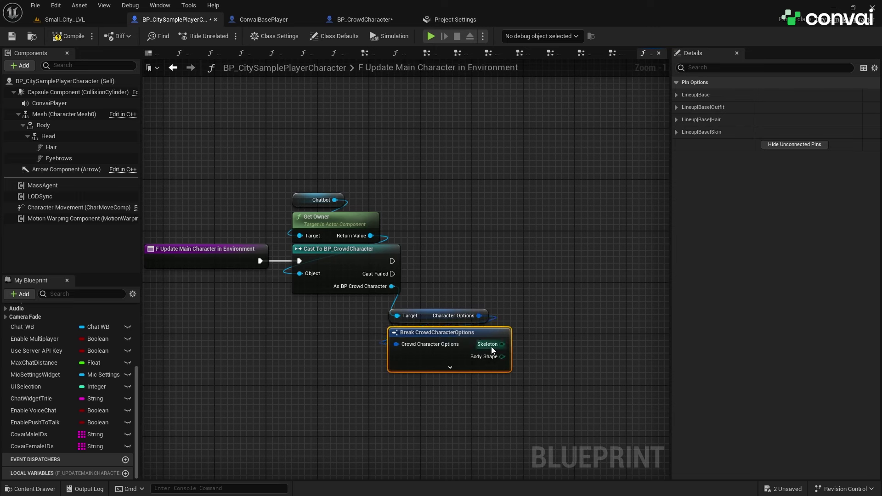
left_click_drag(501, 344, 500, 395)
type("==")
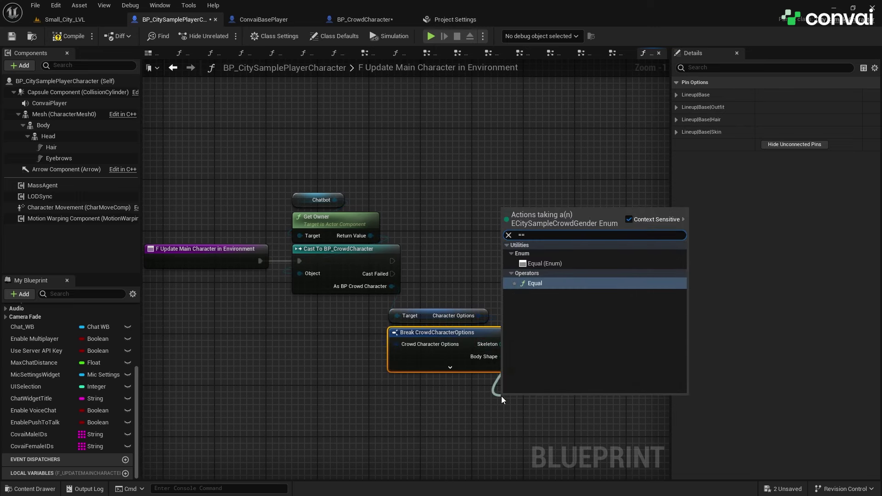
left_click(538, 265)
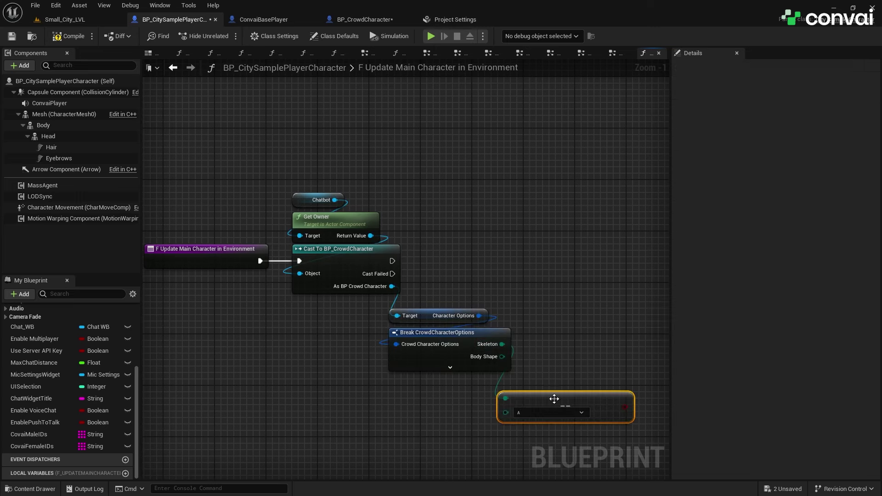
left_click_drag(540, 394, 436, 380)
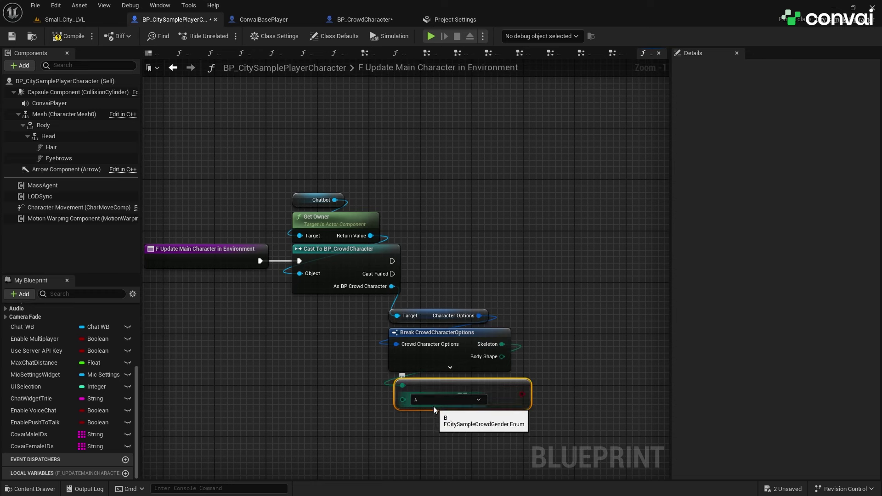
left_click(435, 402)
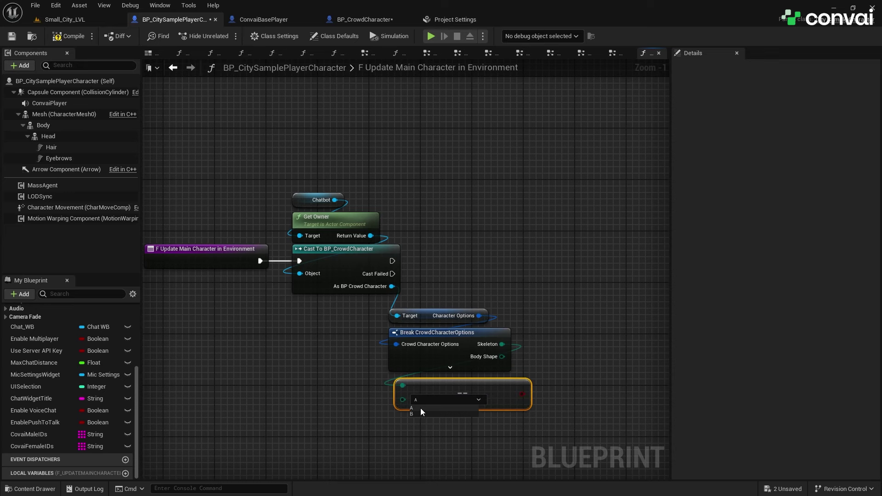
left_click(350, 395)
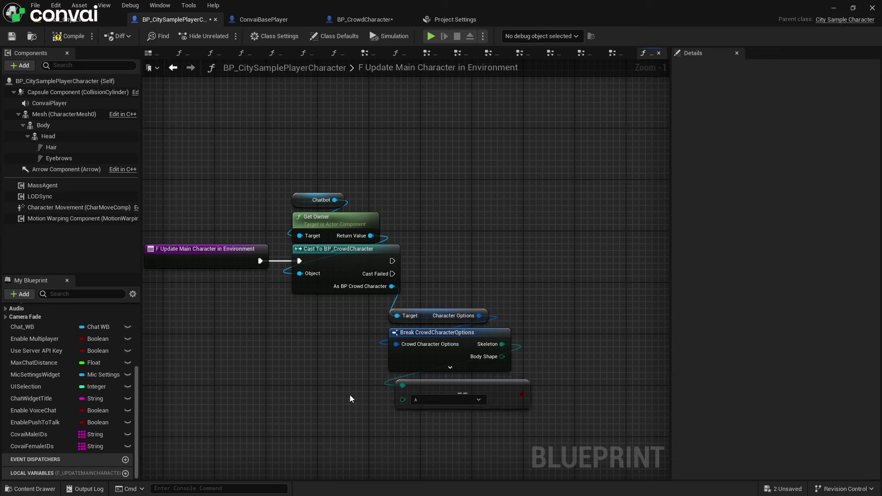
Add a Branch after the cast, driven by the Skeleton comparison, commented 'Is Male?'
key("b")
left_click(536, 256)
left_click_drag(594, 260, 607, 248)
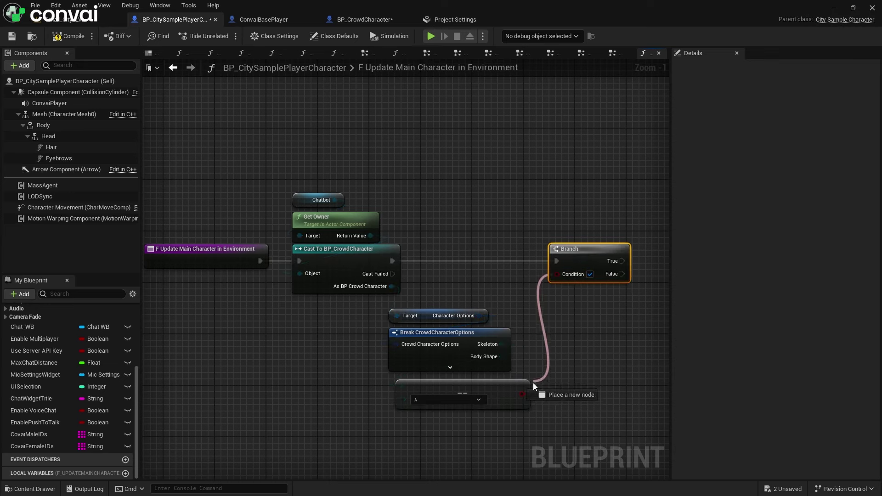
left_click_drag(556, 273, 521, 394)
type("c")
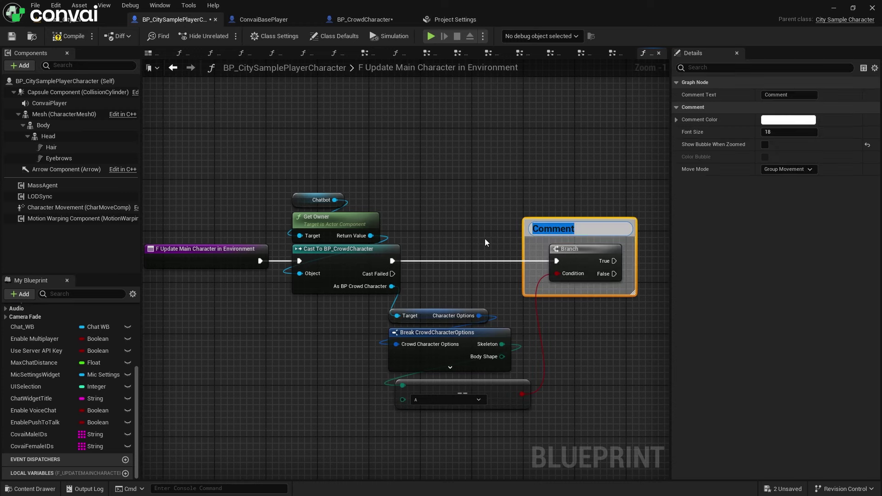
type("Is Male?")
key("Return")
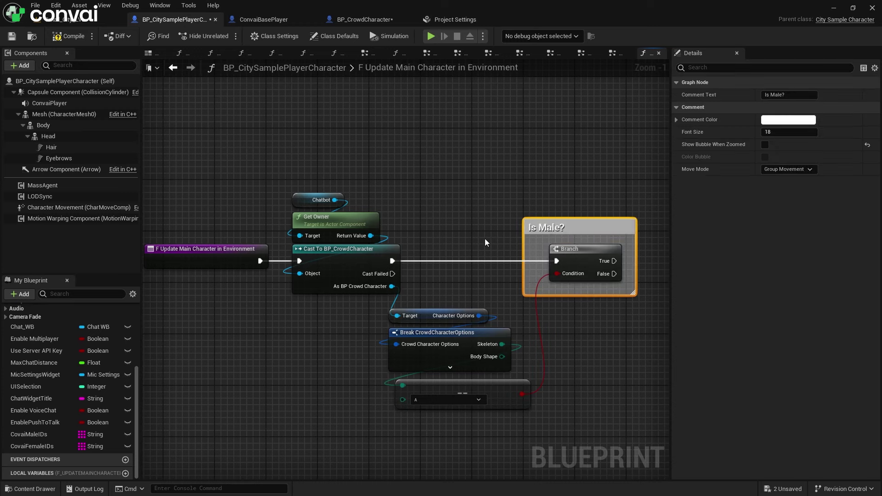
right_click_drag(485, 239, 350, 221)
left_click(349, 221)
scroll(303, 302, "down", 3)
scroll(303, 301, "up", 2)
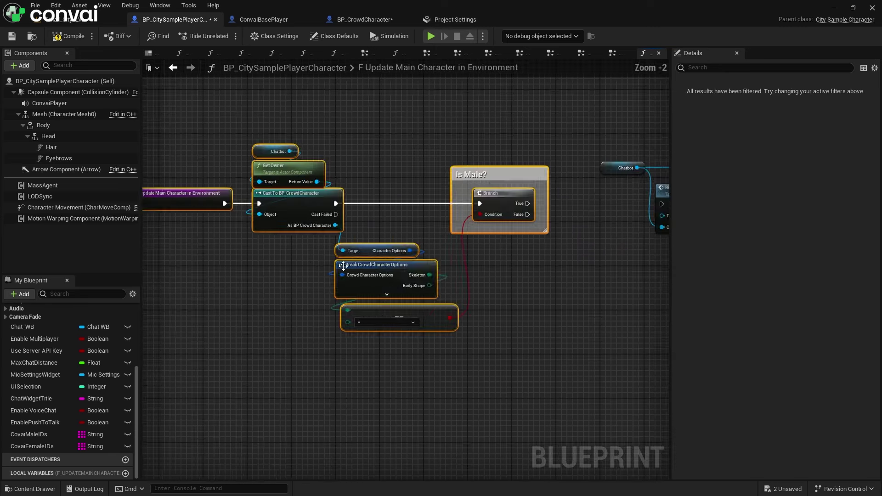
Place CovaiMaleIDs and CovaiFemaleIDs getters in the graph
mouse_move(441, 290)
right_mouse_down()
mouse_move(366, 290)
mouse_move(443, 326)
right_mouse_up()
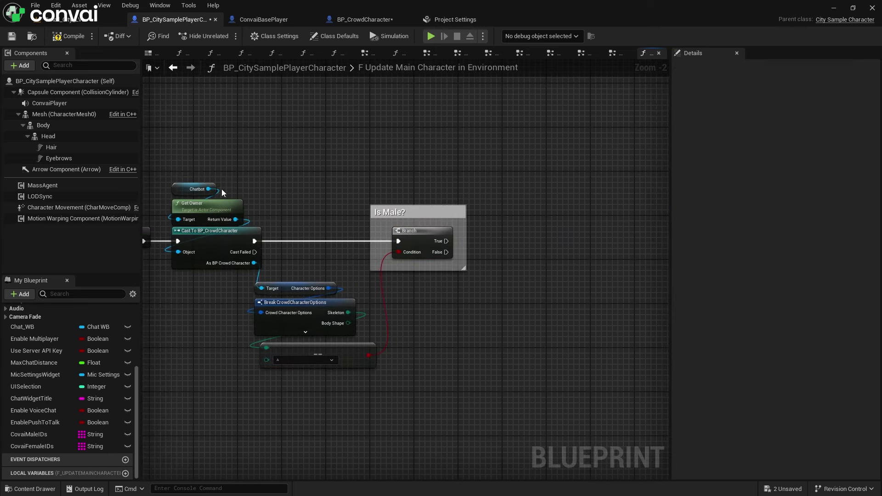
left_click(200, 189)
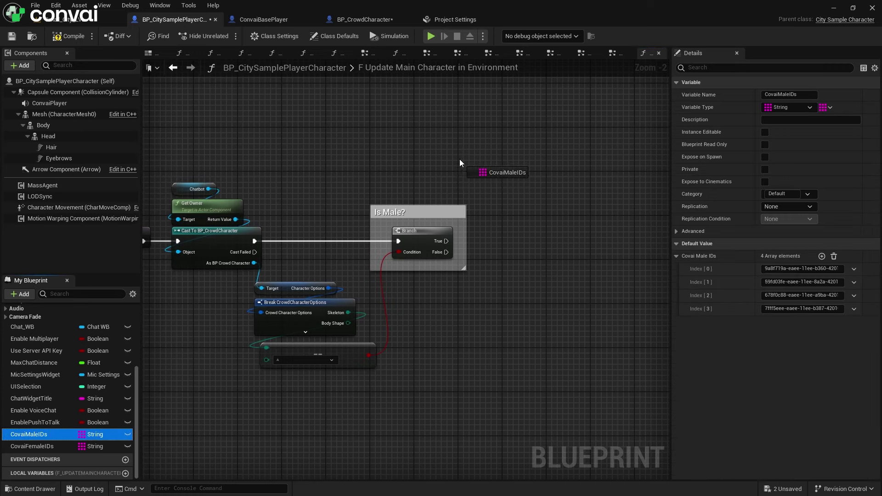
left_click_drag(55, 436, 462, 156)
left_click(503, 169)
left_click_drag(59, 447, 385, 378)
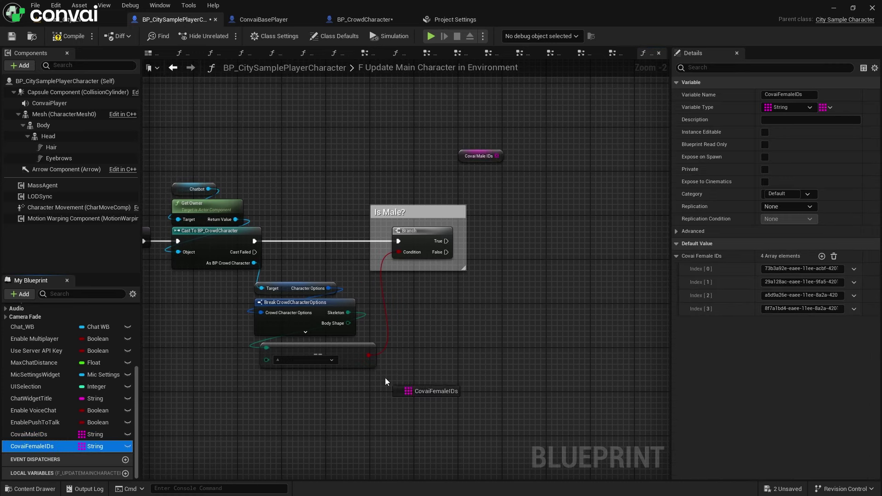
left_click_drag(466, 300, 465, 334)
left_click(483, 316)
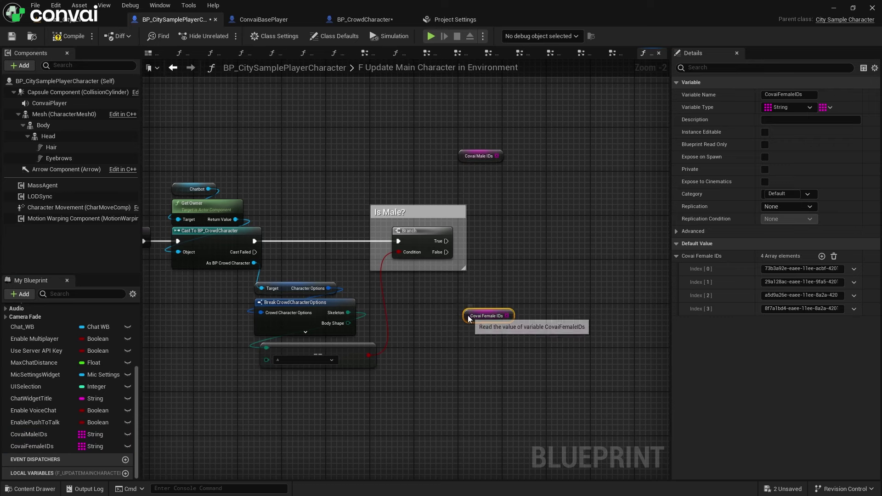
Add a second Chatbot reference with a SET Character ID node
left_click(176, 191)
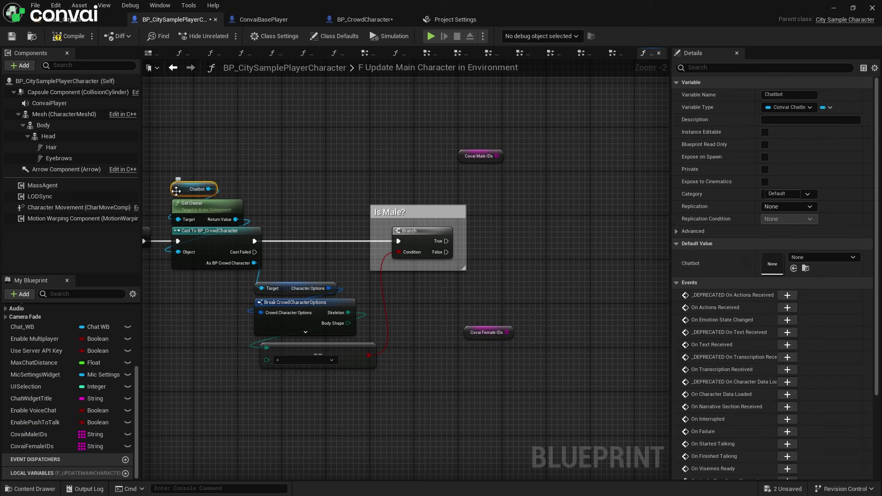
left_click_drag(184, 195, 444, 134, "alt")
left_click_drag(528, 129, 529, 153)
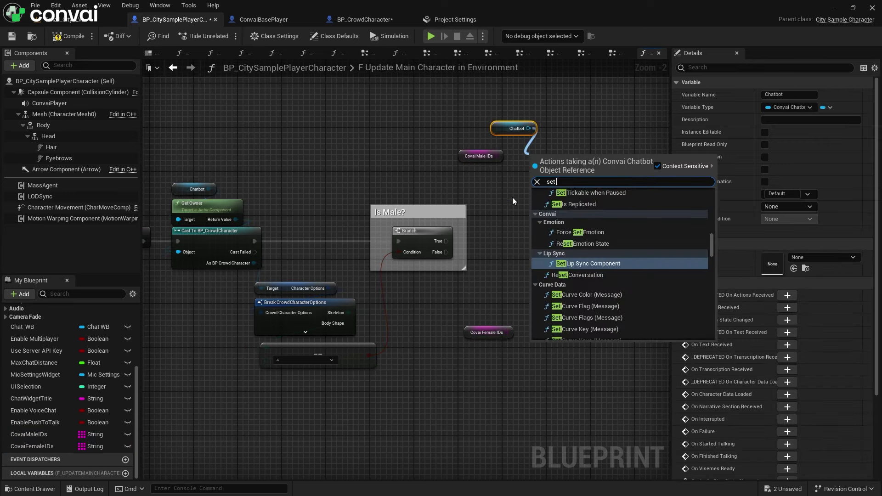
type("set character")
key("Return")
scroll(512, 201, "up", 2)
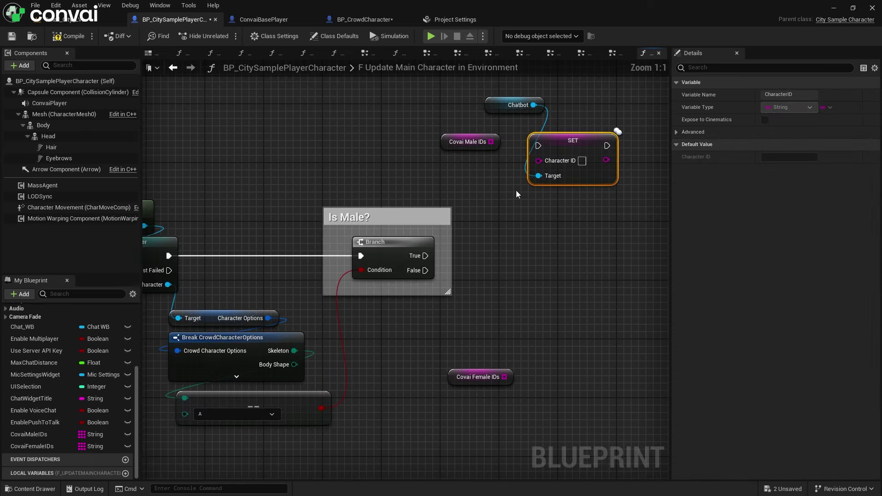
Feed a random CovaiMaleIDs item into the SET and wire it to the True path
left_click(468, 142)
mouse_move(469, 142)
left_mouse_down()
mouse_move(376, 142)
mouse_move(428, 158)
left_mouse_up()
type("get")
key("Return")
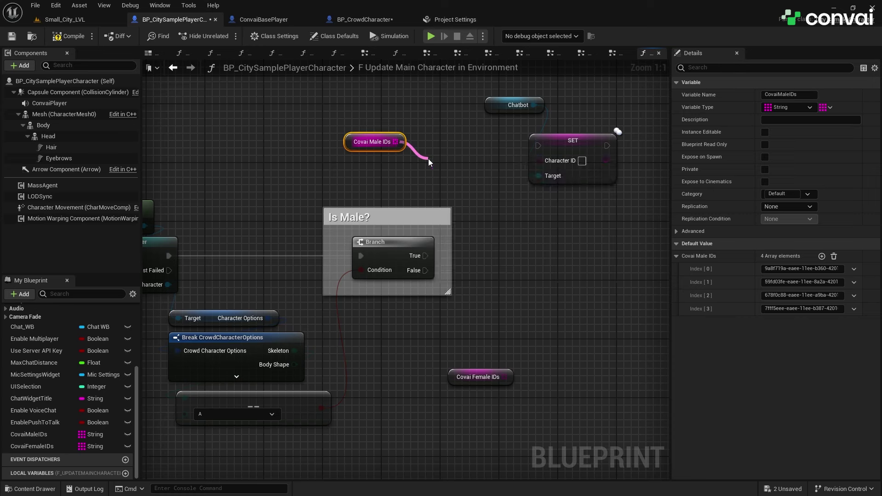
mouse_move(452, 167)
left_mouse_down()
mouse_move(538, 159)
mouse_move(425, 255)
left_mouse_up()
mouse_move(499, 111)
left_mouse_down()
mouse_move(543, 134)
mouse_move(551, 155)
left_mouse_up()
left_click(564, 148, "ctrl")
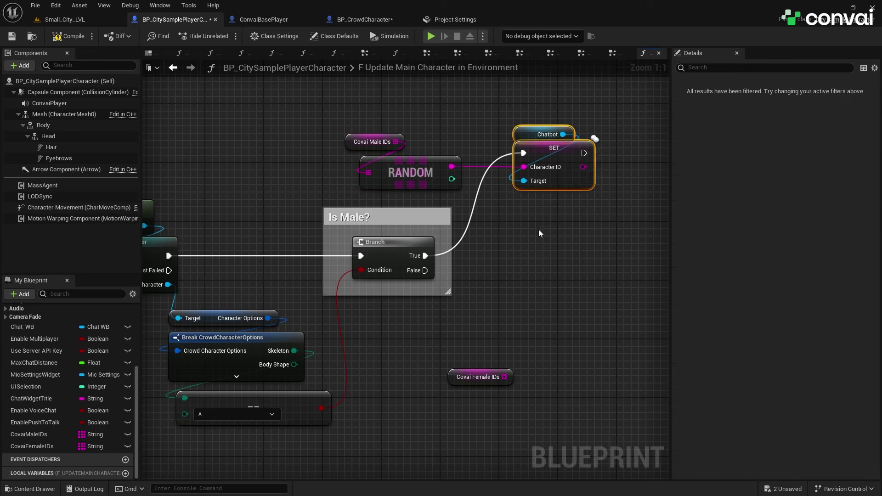
left_click(548, 134)
left_click(551, 155, "ctrl")
Duplicate the SET for the False path, fed by a random CovaiFemaleIDs item
key("ctrl+c")
key("ctrl+v")
mouse_move(538, 328)
left_mouse_down()
mouse_move(492, 323)
mouse_move(425, 270)
left_mouse_up()
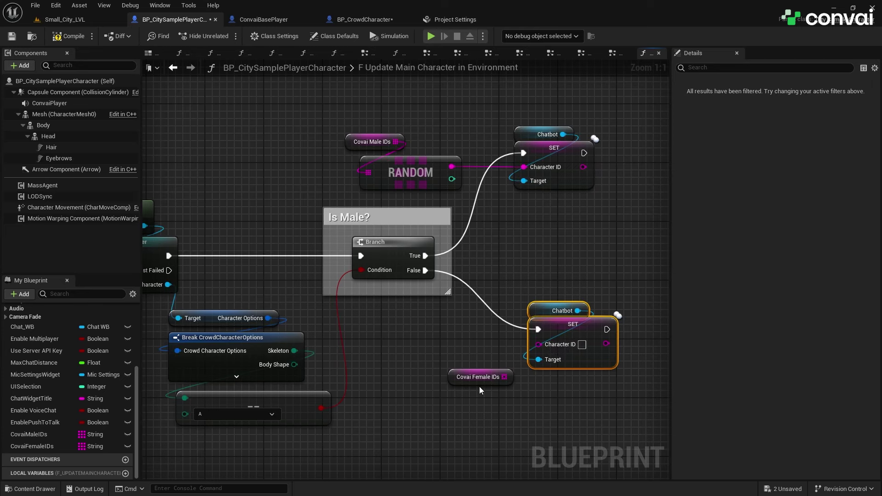
mouse_move(480, 389)
left_mouse_down()
mouse_move(434, 382)
mouse_move(423, 404)
left_mouse_up()
type("random")
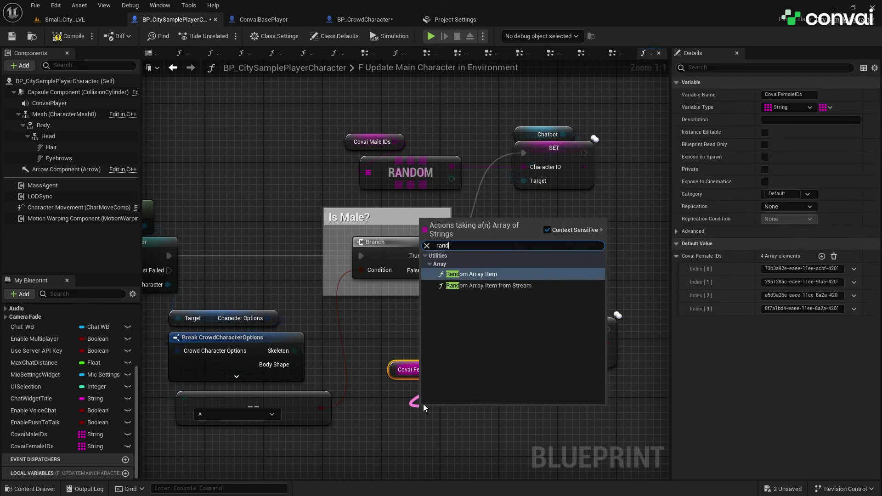
key("Return")
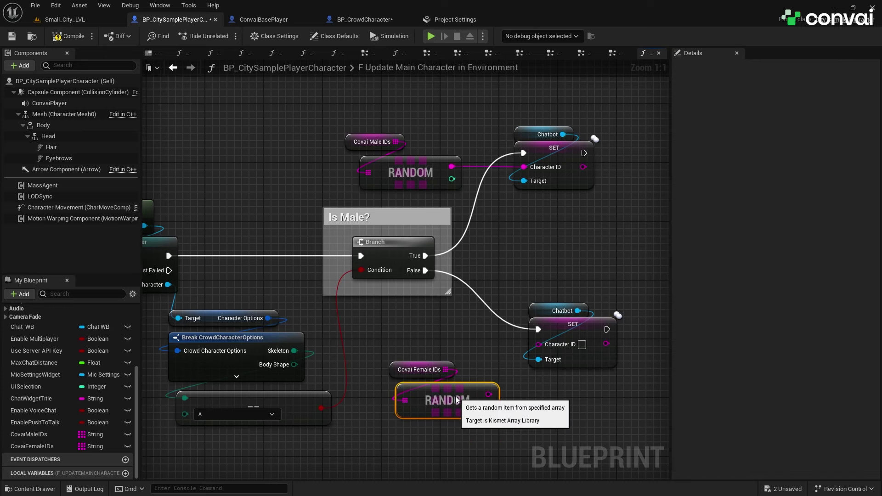
left_click_drag(431, 417, 408, 395)
left_click_drag(488, 395, 538, 344)
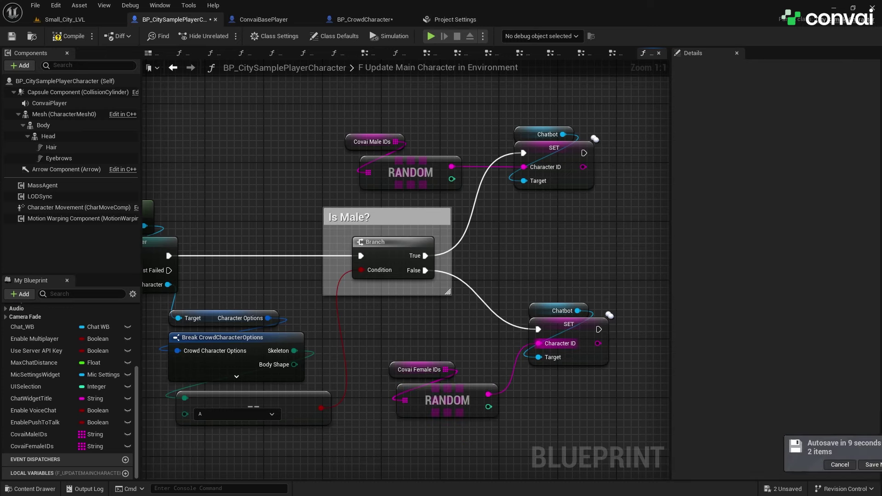
scroll(531, 269, "down", 1)
right_click_drag(531, 266, 378, 291)
Wire both Character ID SET nodes into Bind Character Events and review the graph
left_click_drag(386, 322, 517, 289)
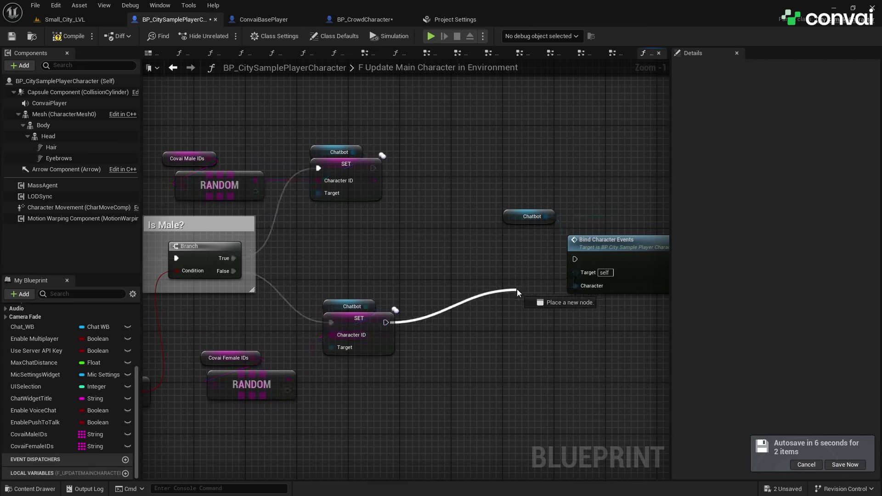
mouse_move(556, 262)
left_mouse_down()
mouse_move(574, 259)
mouse_move(372, 167)
left_mouse_up()
scroll(369, 169, "down", 2)
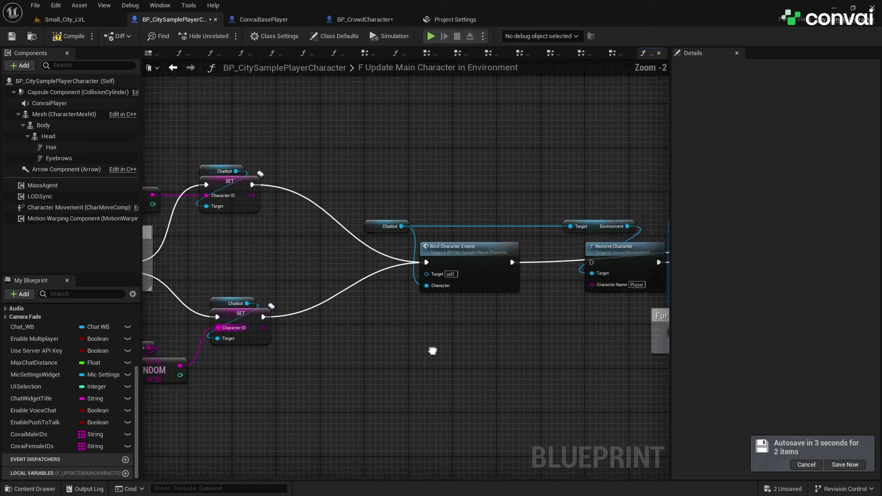
right_click_drag(433, 347, 514, 327)
right_click_drag(282, 312, 223, 303)
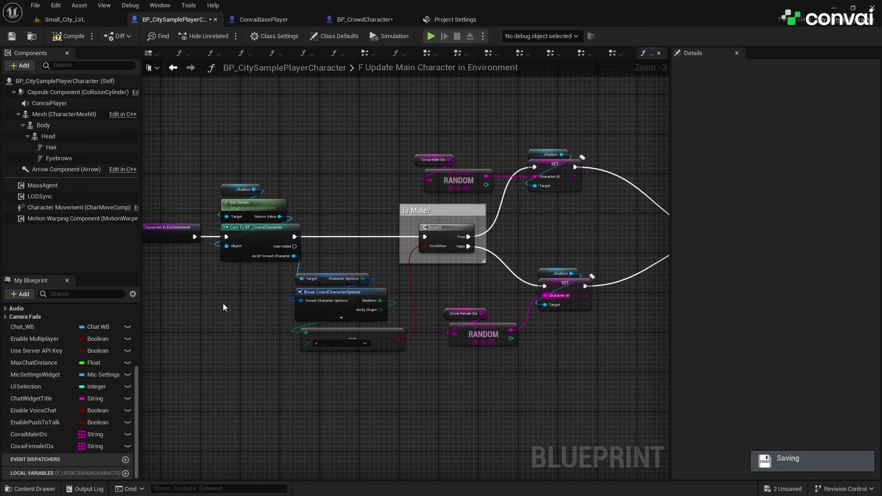
scroll(223, 303, "up", 1)
left_click(241, 222)
scroll(312, 277, "up", 1)
right_click_drag(445, 327, 480, 280)
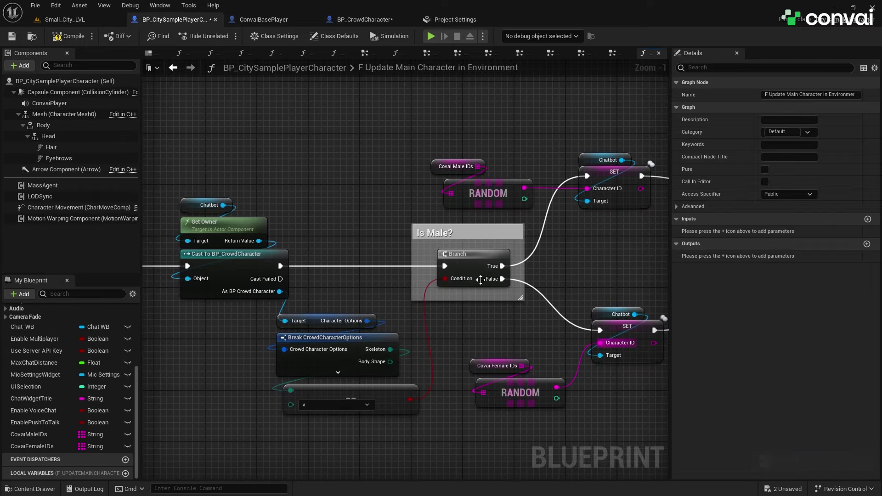
left_click(506, 324)
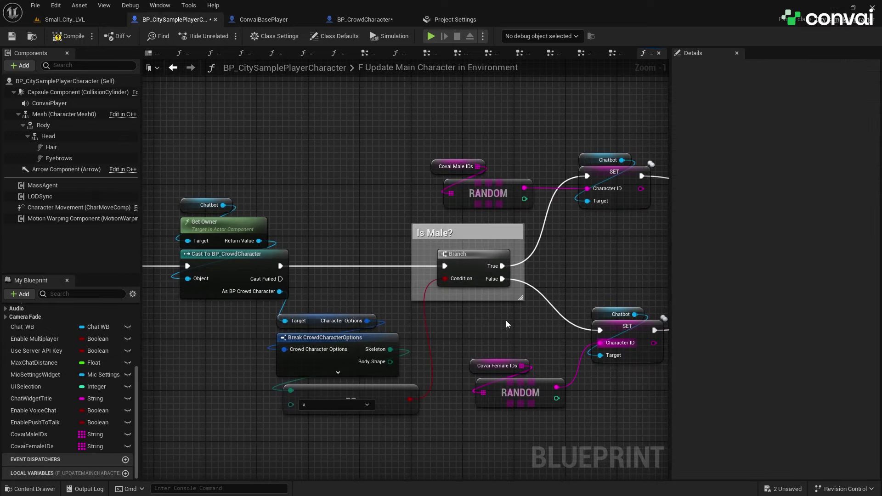
right_click_drag(322, 305, 626, 336)
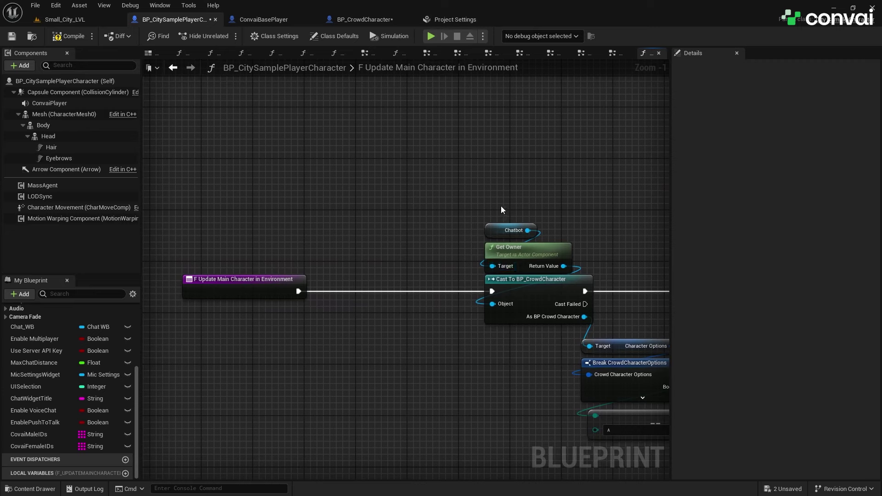
Add an Is Empty check on a copied Chatbot's Character ID
left_click(506, 230)
key("ctrl+c")
left_click(322, 226)
key("ctrl+v")
left_click_drag(360, 230, 335, 249)
type("character id")
key("Return")
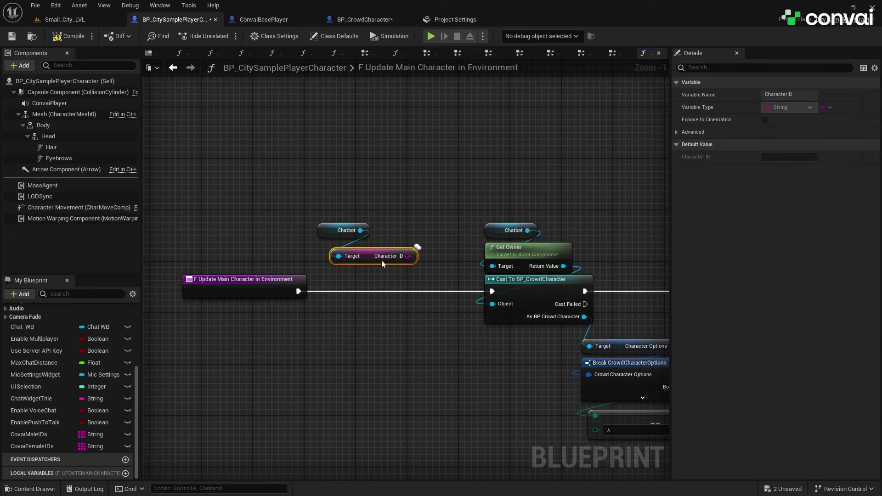
mouse_move(408, 256)
left_mouse_down()
mouse_move(362, 264)
mouse_move(352, 235)
left_mouse_up()
type("is empty")
key("Return")
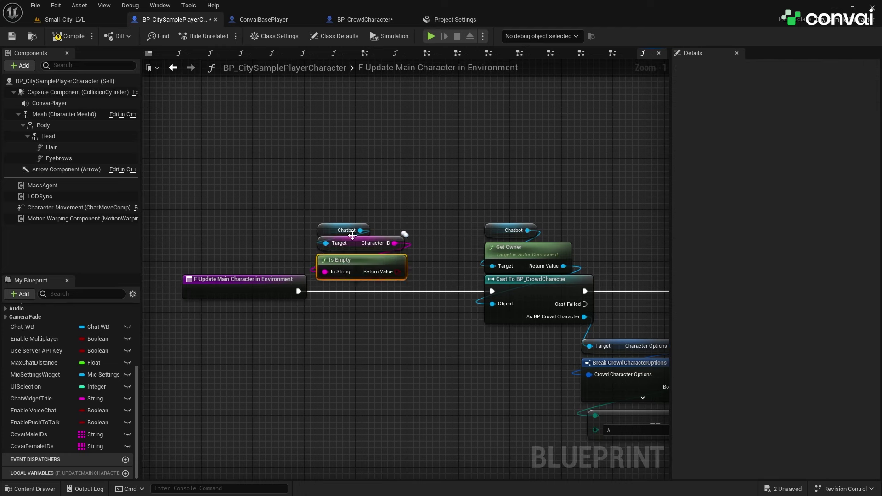
left_click_drag(358, 269, 359, 236)
Branch on Is Empty before the cast, routing False and Cast Failed to the end
left_click(344, 276)
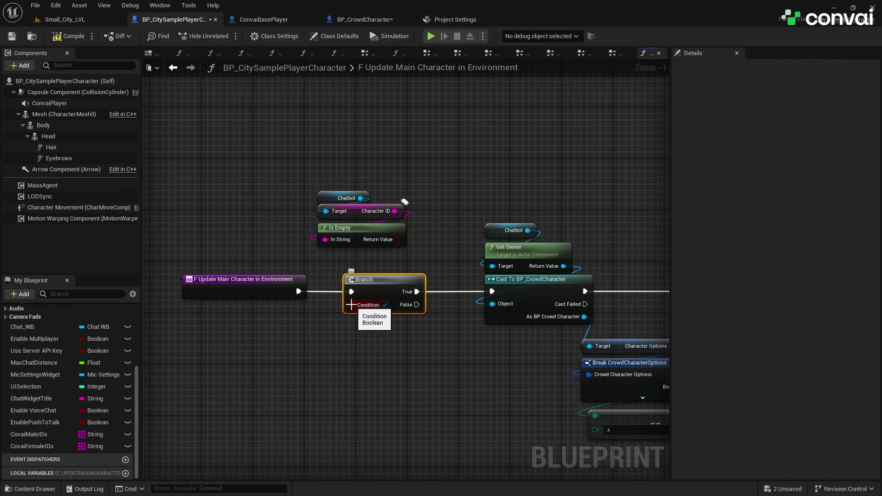
left_click_drag(351, 304, 369, 242)
scroll(368, 242, "down", 2)
mouse_move(551, 353)
right_mouse_down()
mouse_move(403, 326)
mouse_move(399, 318)
right_mouse_up()
mouse_move(244, 237)
left_mouse_down()
mouse_move(372, 400)
mouse_move(551, 387)
mouse_move(535, 241)
left_mouse_up()
left_click(406, 396)
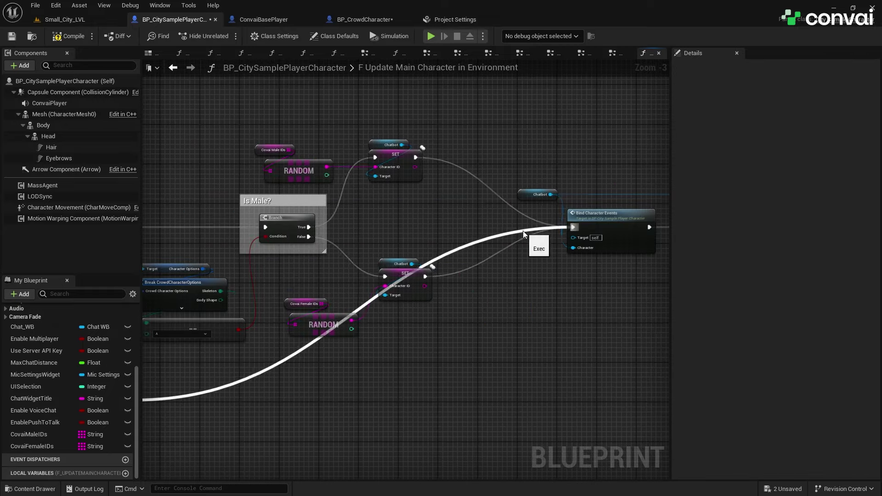
left_click(293, 308)
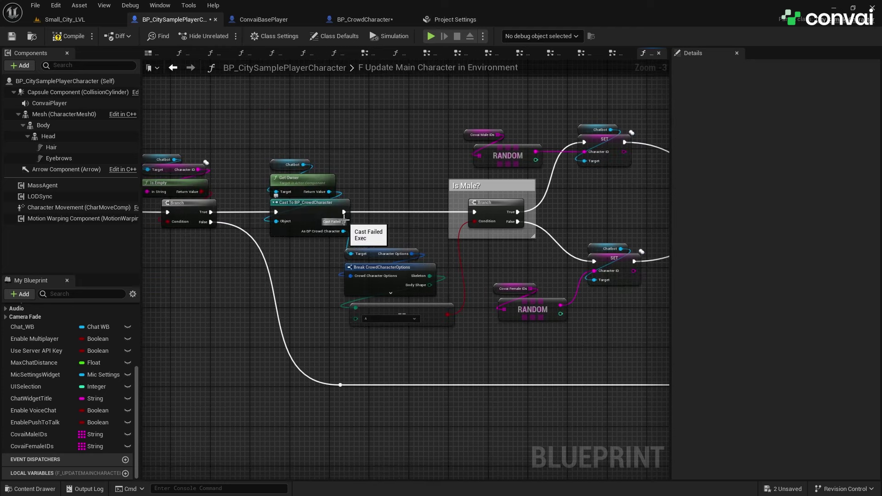
left_click_drag(344, 221, 337, 262)
left_click_drag(338, 385, 339, 385)
scroll(339, 385, "up", 1)
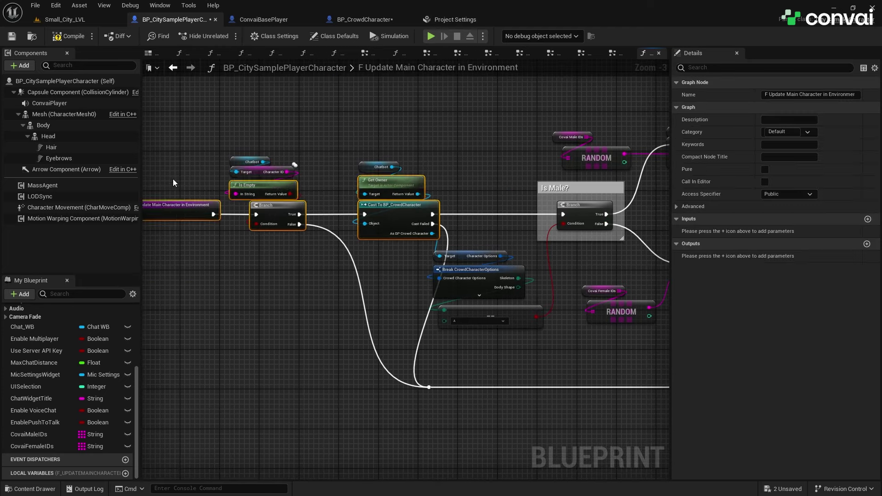
Tidy the check and cast nodes and tick EnablePushToTalk's default value
left_click_drag(173, 179, 169, 269)
right_click_drag(575, 347, 308, 354)
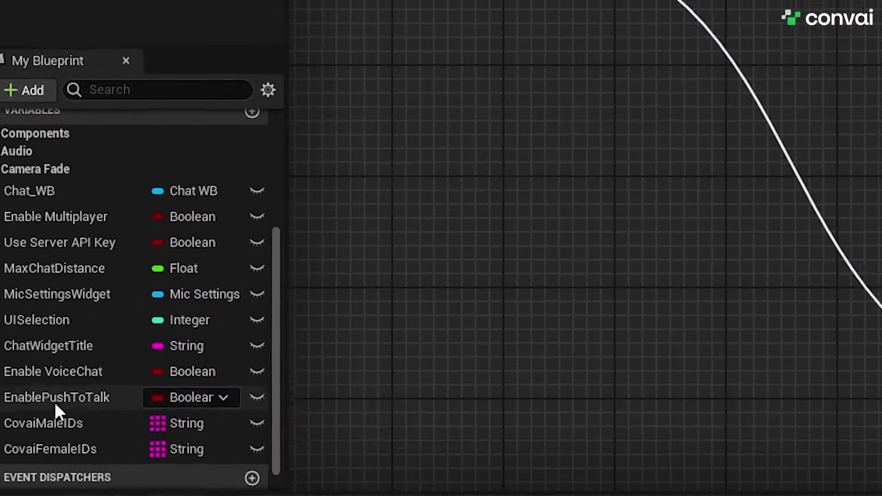
left_click(39, 438)
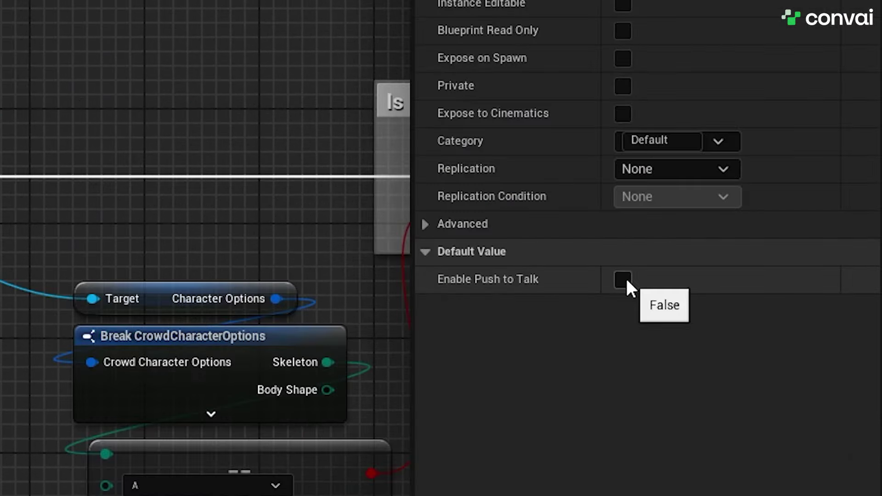
left_click(624, 279)
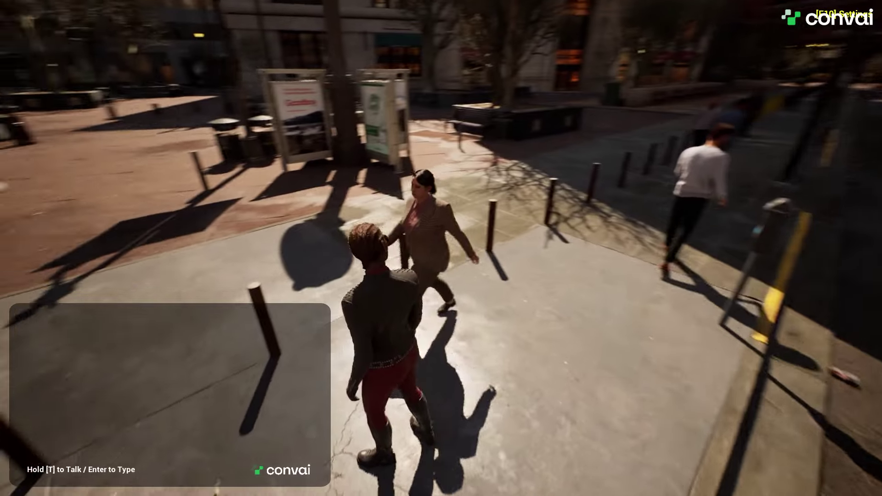
Hold T to greet a nearby NPC, then walk among the crowd with W and A
key("t")
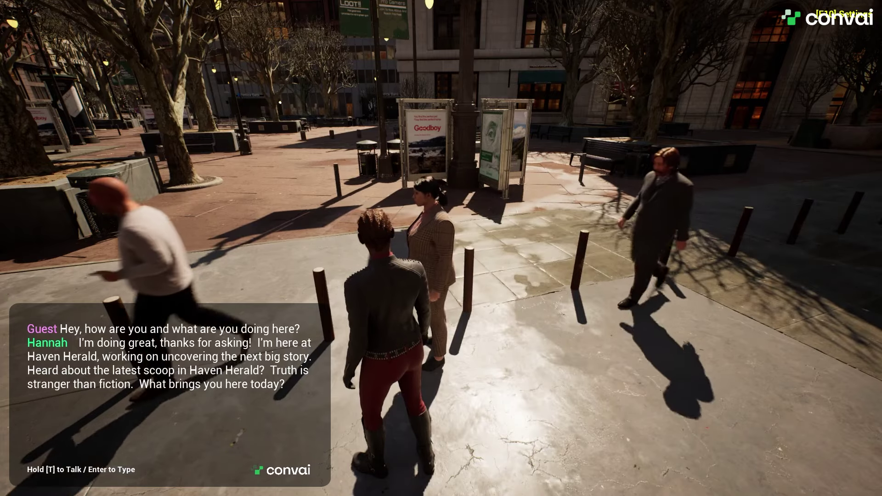
key("w")
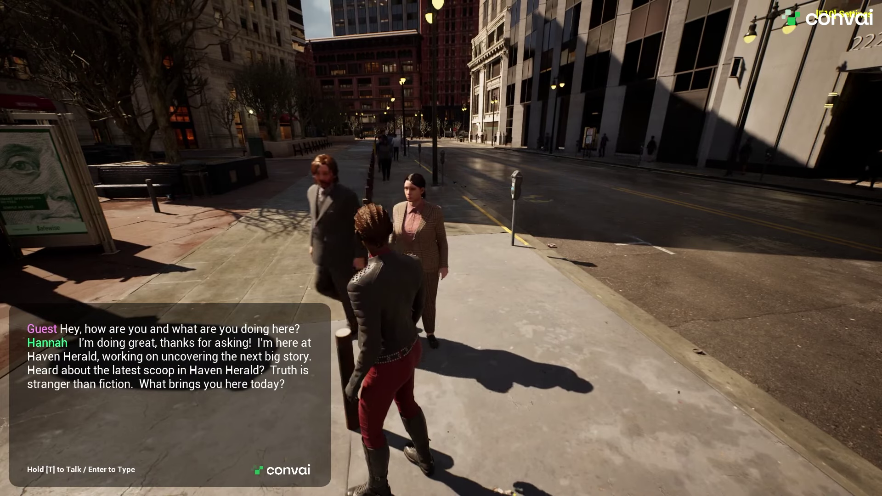
key("a")
key("a")
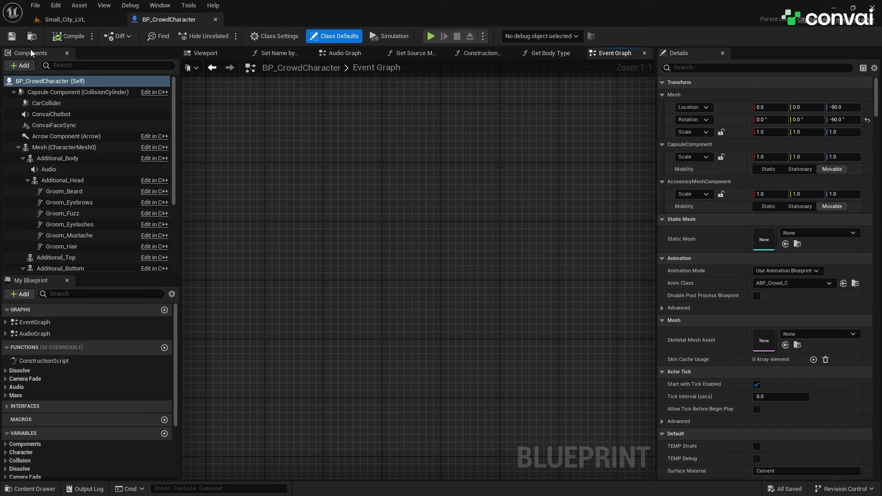
Browse from the crowd Mesh's Anim Class to ABP_Crowd, open it, then return to Small_City_LVL
left_click(50, 148)
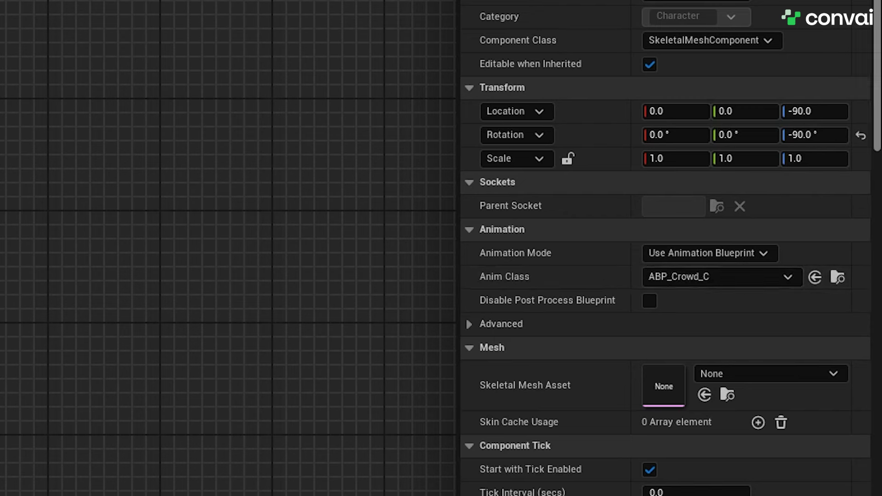
left_click(837, 277)
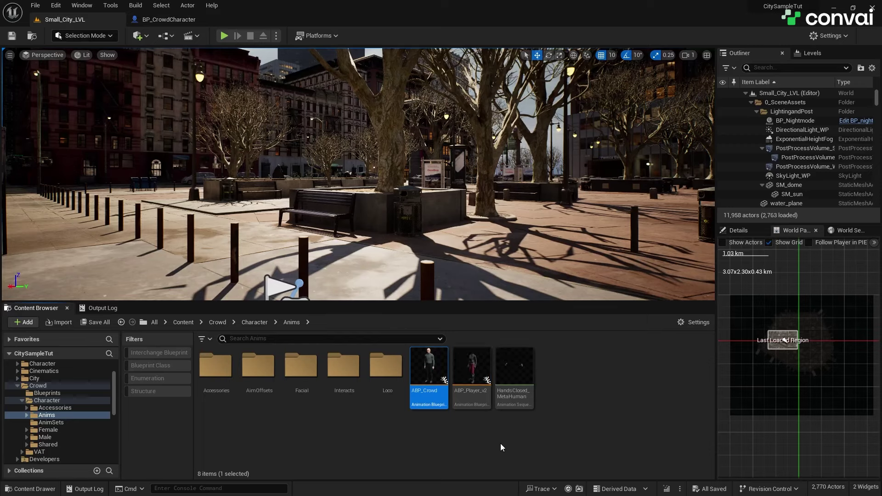
mouse_move(428, 378)
double_click(425, 383)
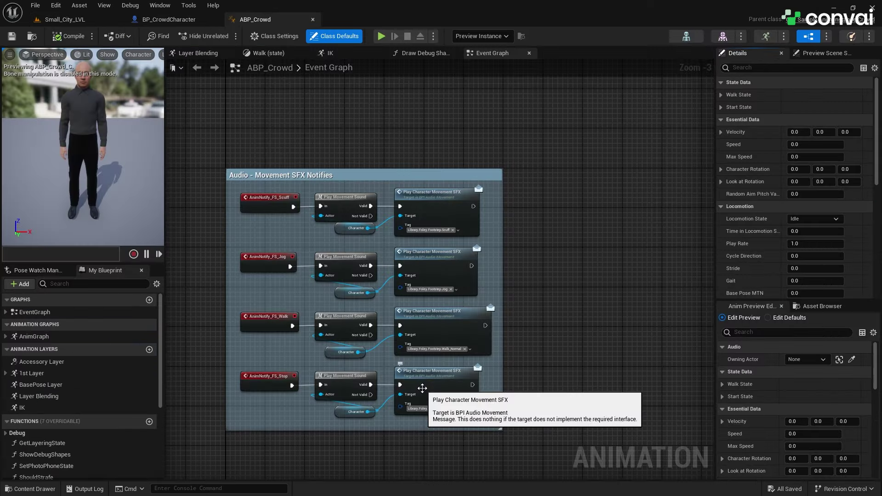
right_click_drag(577, 361, 528, 354)
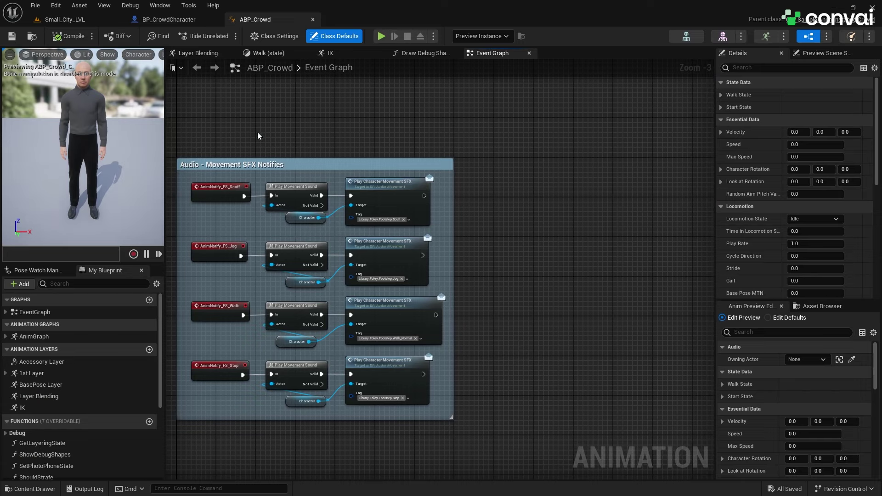
left_click(63, 19)
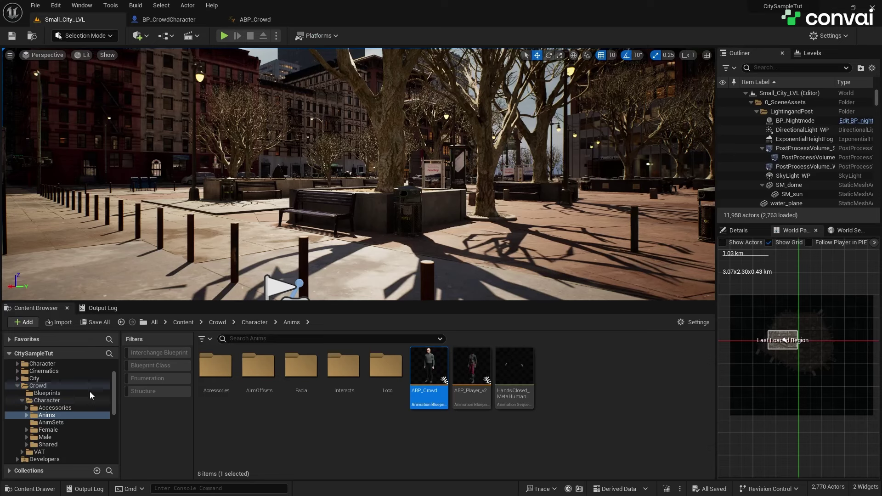
left_click_drag(111, 403, 111, 456)
Open Convai_MetaHuman_BodyAnim from Engine content and compare it with the ABP_Crowd tab
left_click(32, 459)
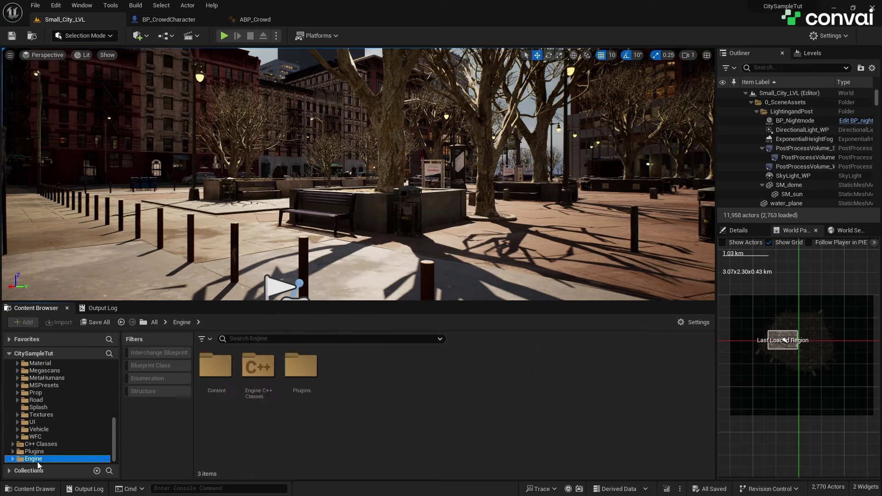
type("conva")
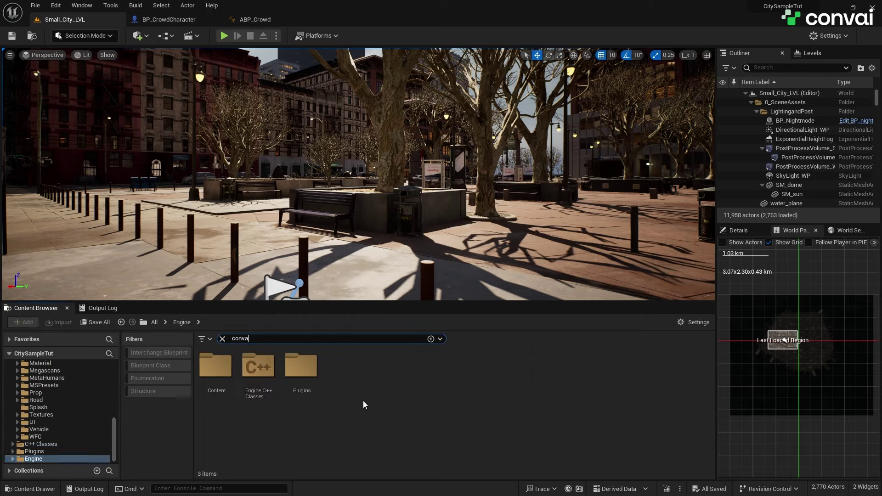
type("i metahuman bod")
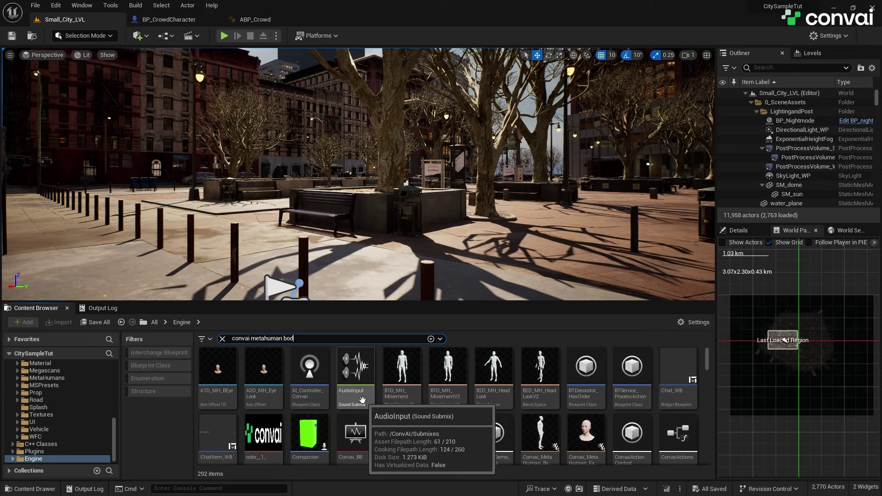
type("y")
left_click(233, 384)
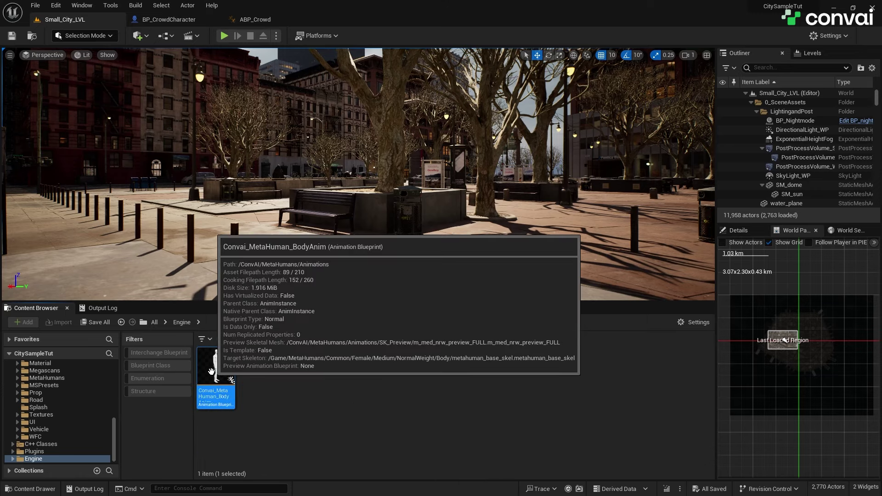
double_click(220, 383)
scroll(408, 412, "down", 1)
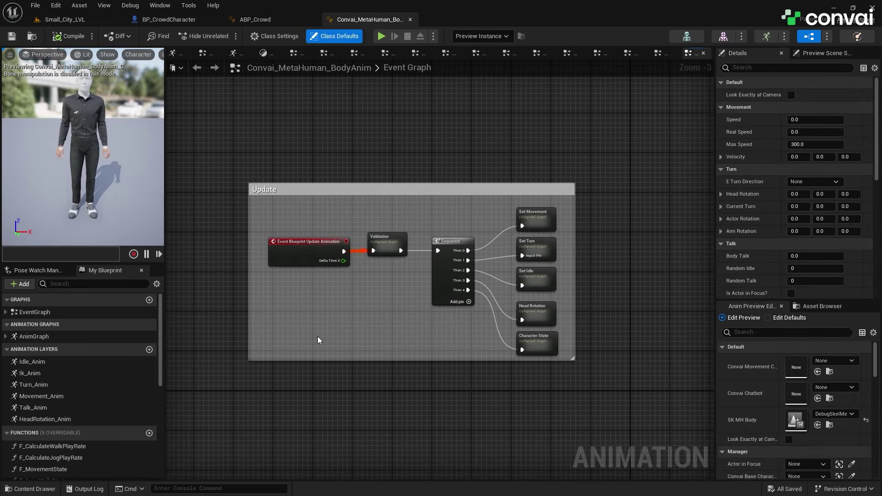
left_click(255, 19)
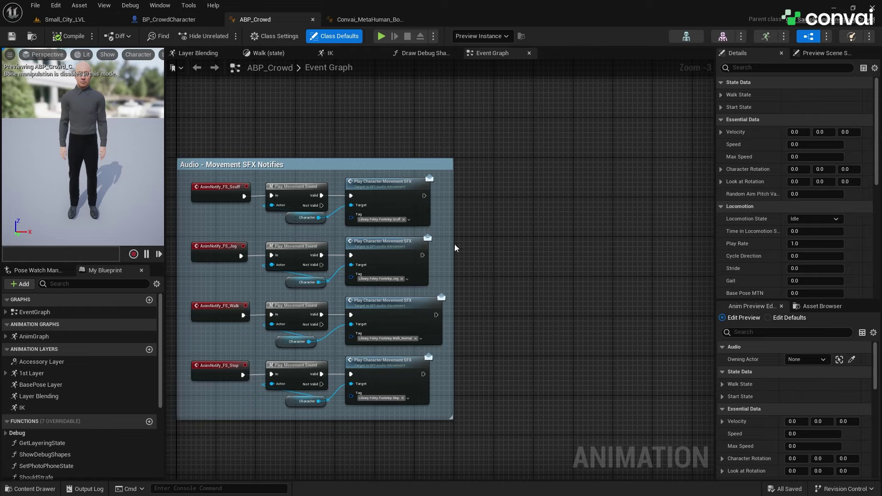
left_click(365, 19)
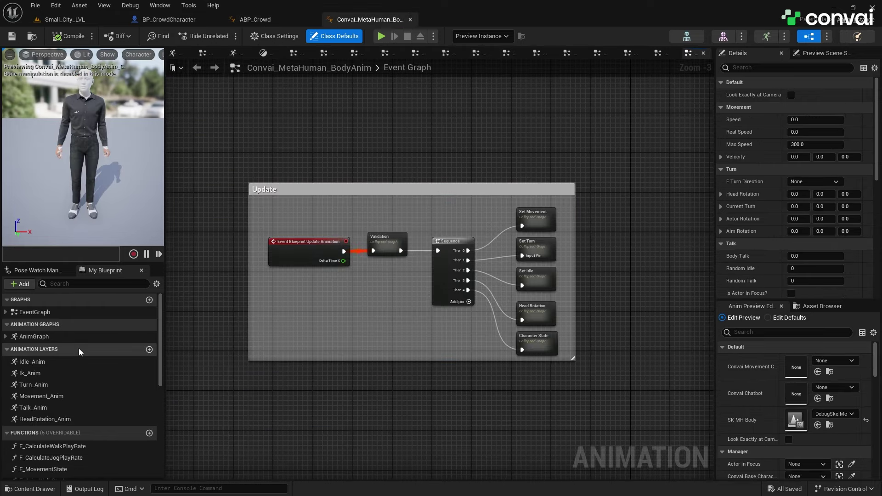
scroll(99, 463, "down", 3)
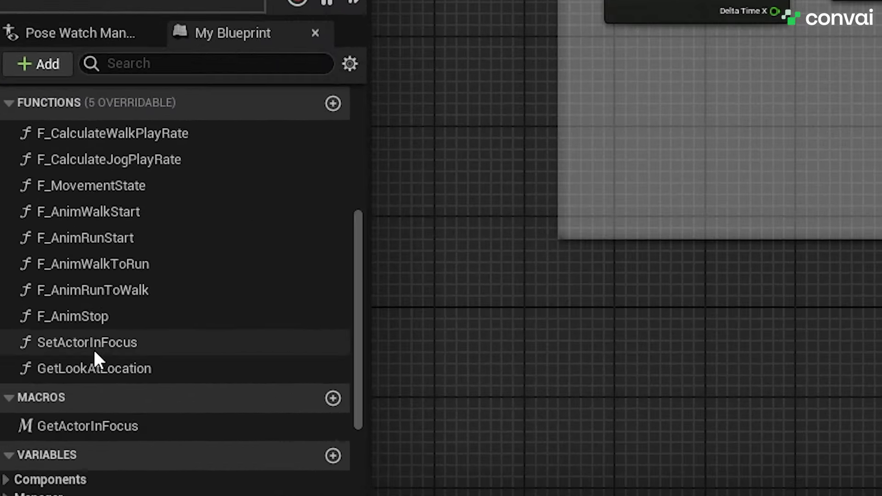
Copy GetLookAtLocation from Convai_MetaHuman_BodyAnim into ABP_Crowd, then select the GetActorInFocus macro
left_click(47, 408)
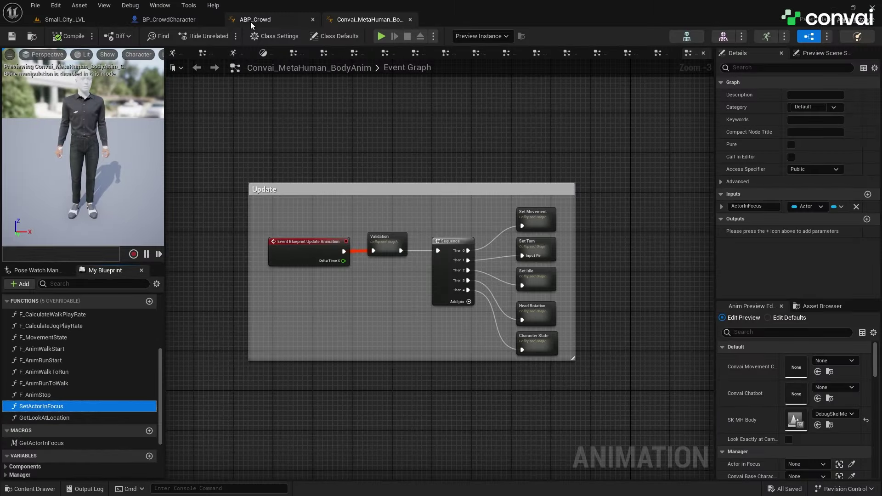
left_click(250, 20)
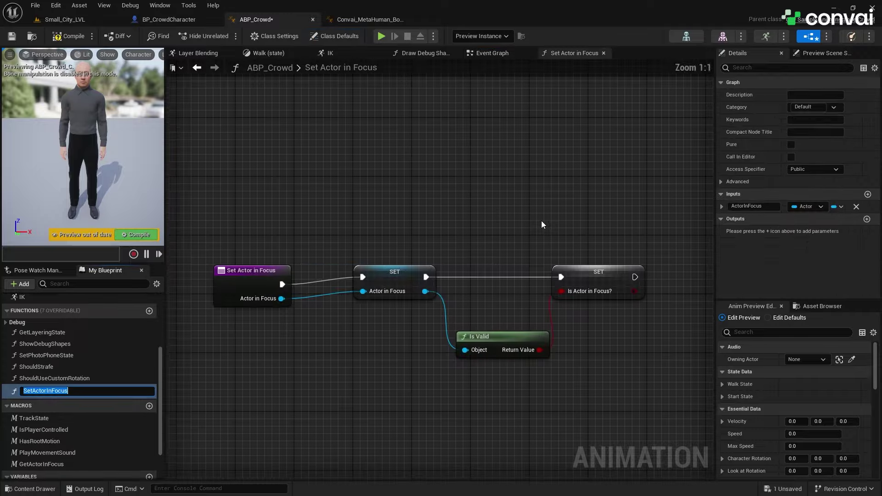
left_click(360, 19)
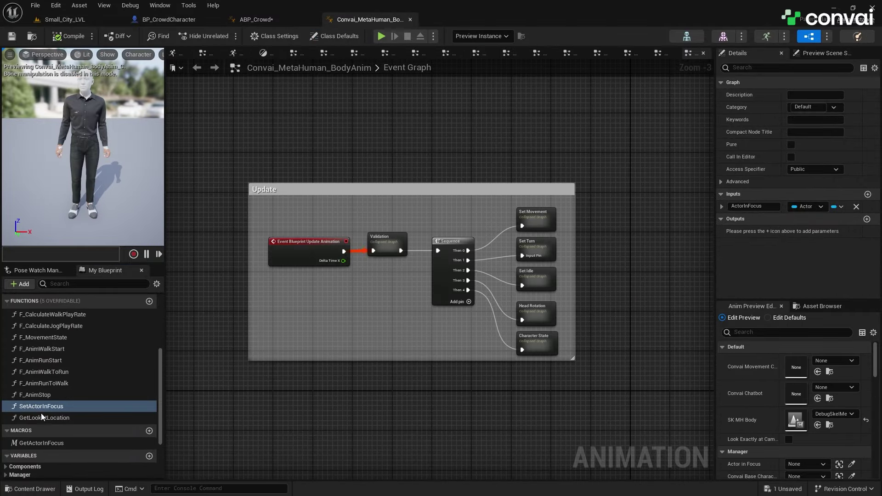
left_click(45, 418)
left_click(266, 18)
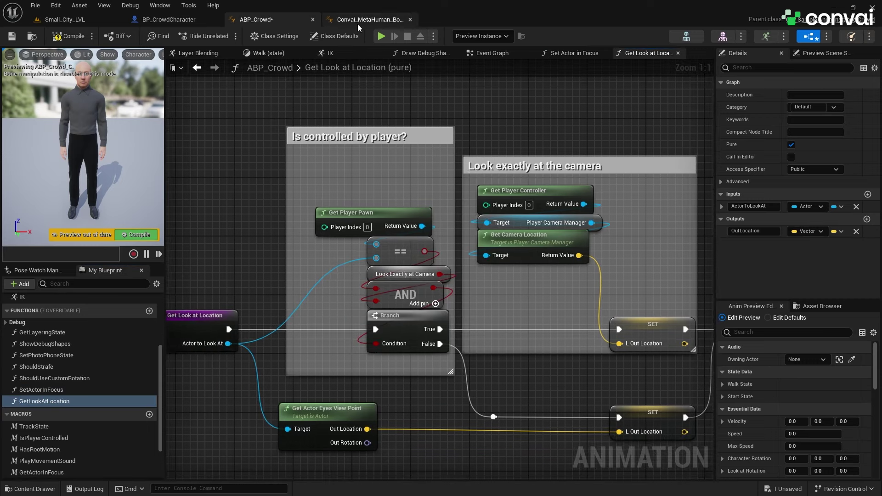
left_click(359, 19)
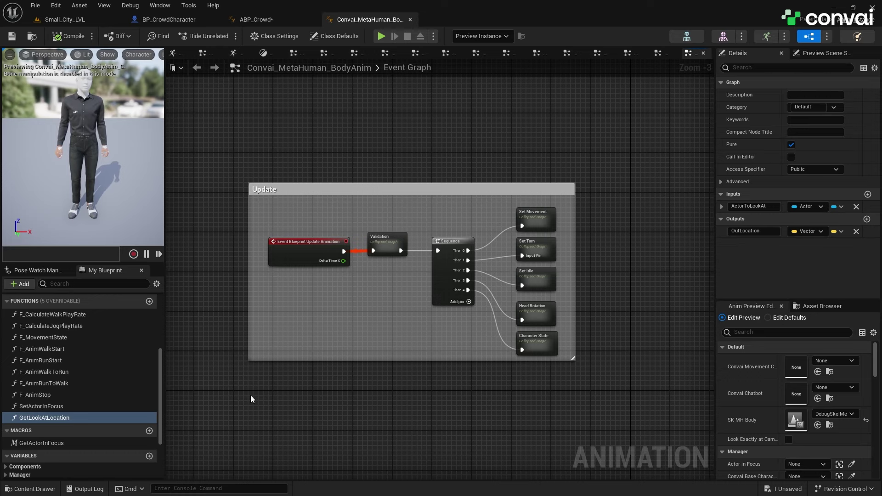
left_click(53, 418)
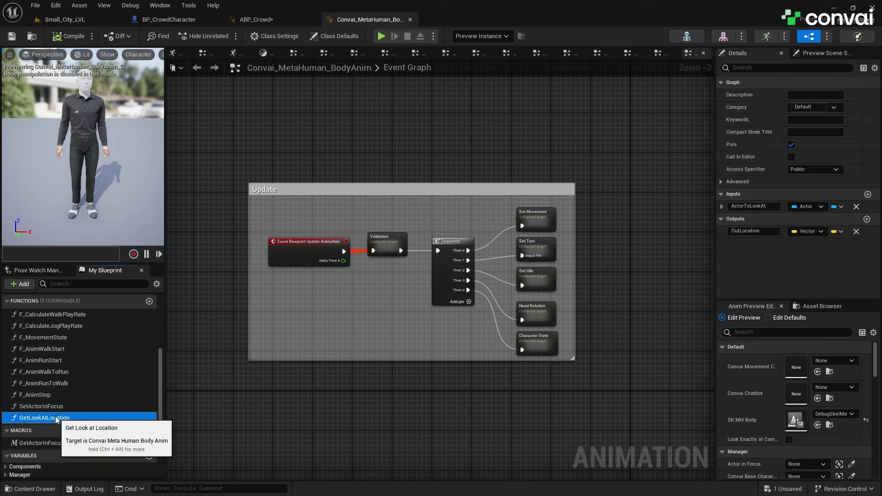
scroll(58, 416, "up", 2)
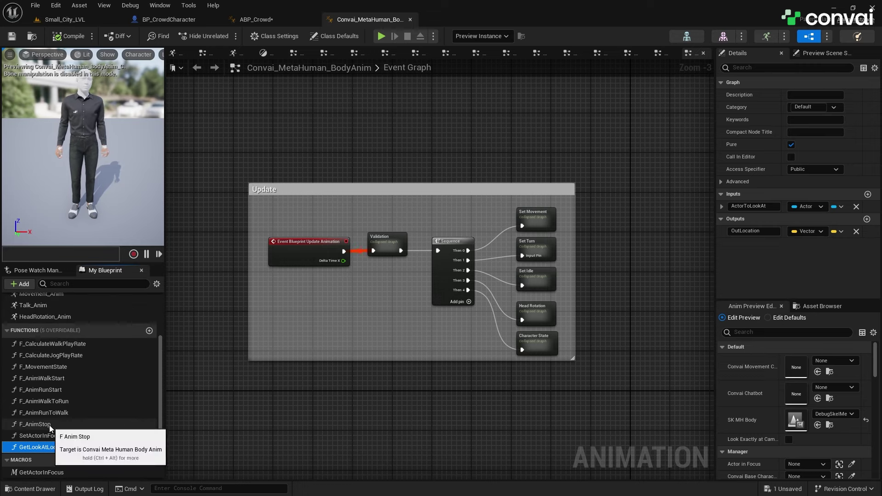
scroll(53, 449, "down", 1)
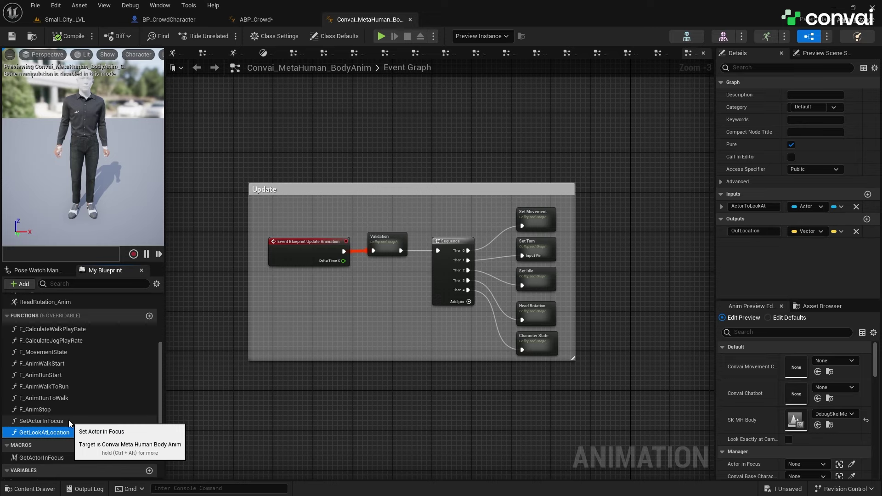
scroll(69, 423, "down", 2)
left_click(45, 428)
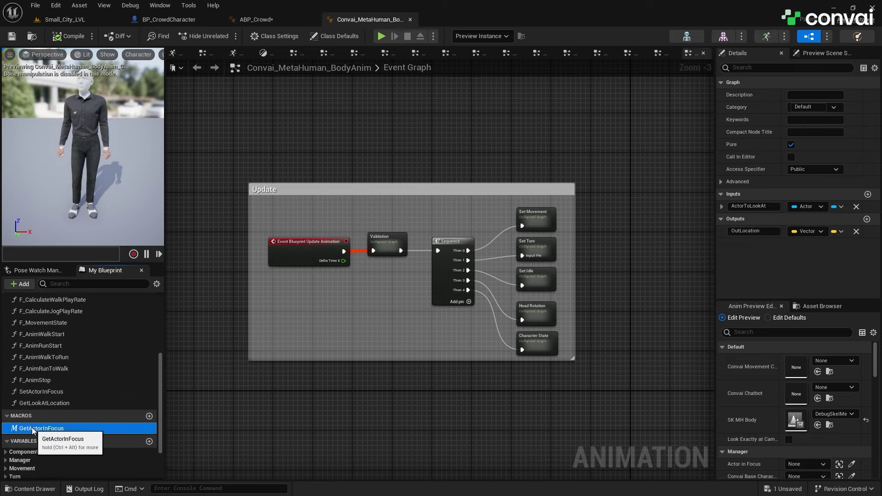
left_click(279, 20)
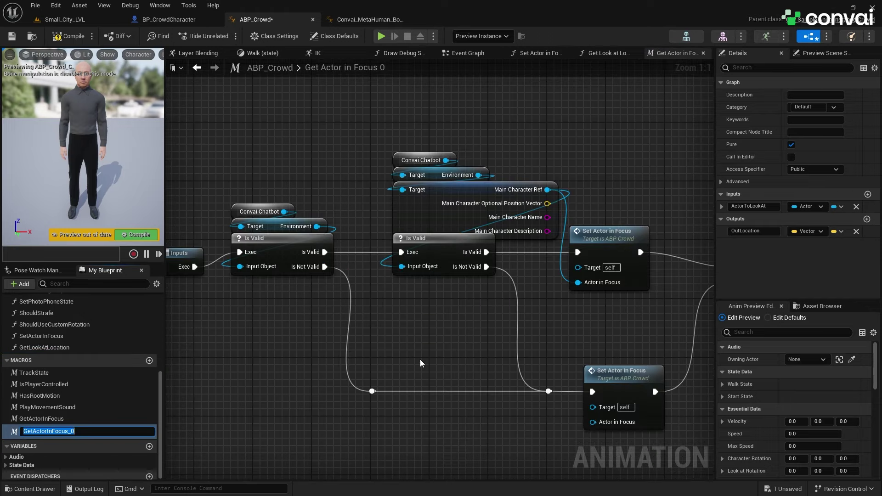
Confirm the pasted GetActorInFocus macro name, then reopen Convai's original GetActorInFocus graph
key("Return")
scroll(419, 358, "down", 1)
scroll(469, 341, "down", 3)
scroll(447, 347, "up", 1)
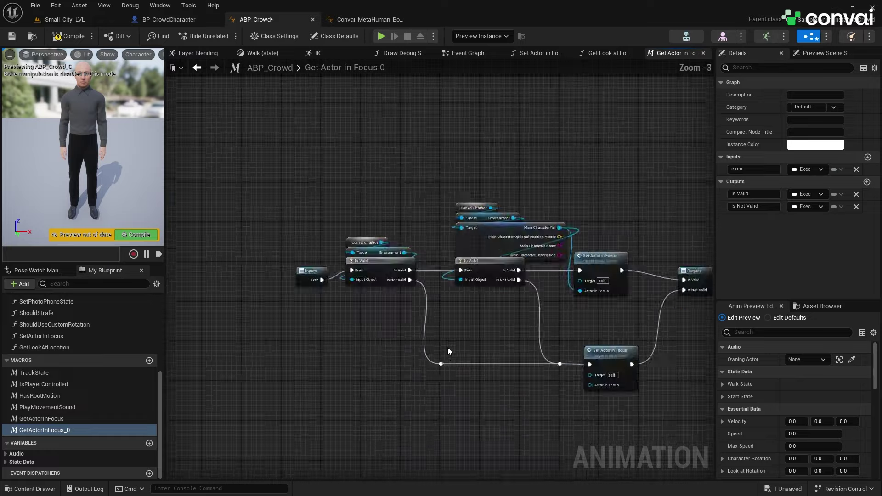
scroll(447, 324, "down", 5)
scroll(451, 342, "up", 5)
scroll(451, 342, "up", 5)
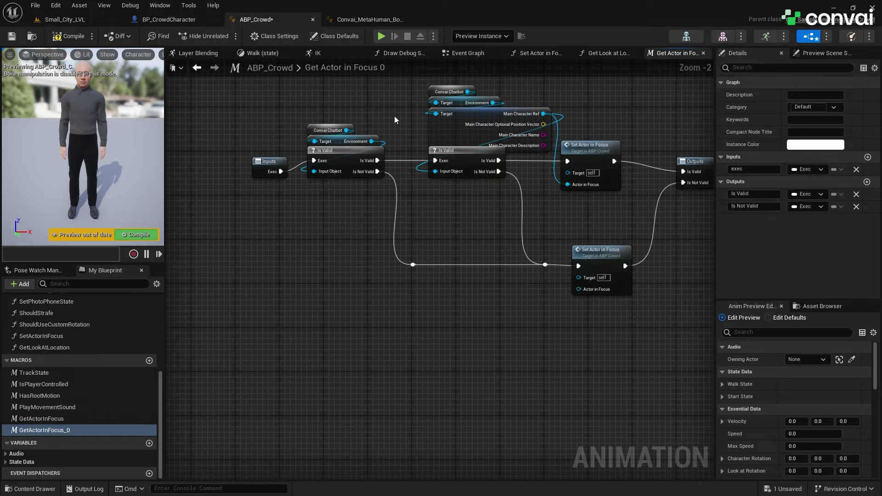
scroll(529, 186, "down", 1)
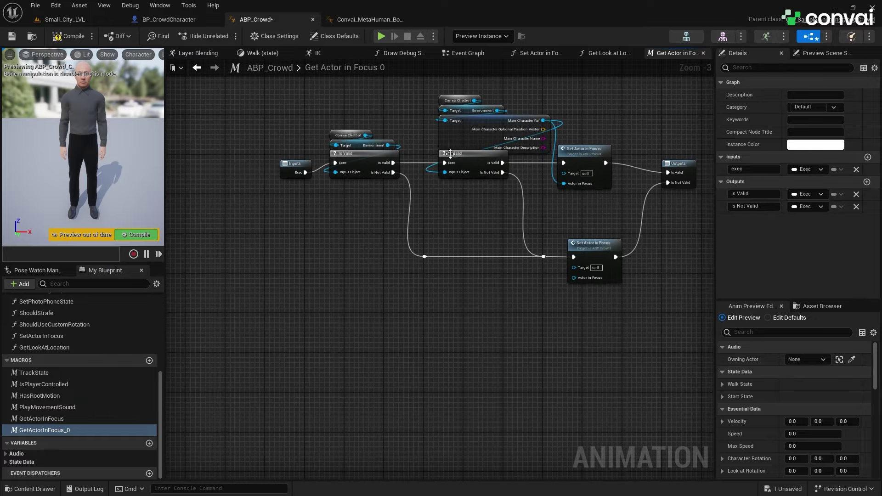
left_click(369, 19)
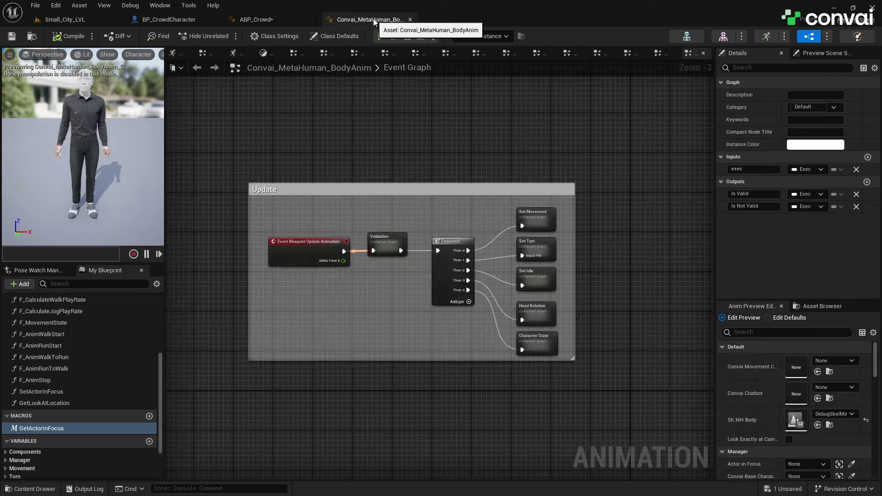
double_click(39, 428)
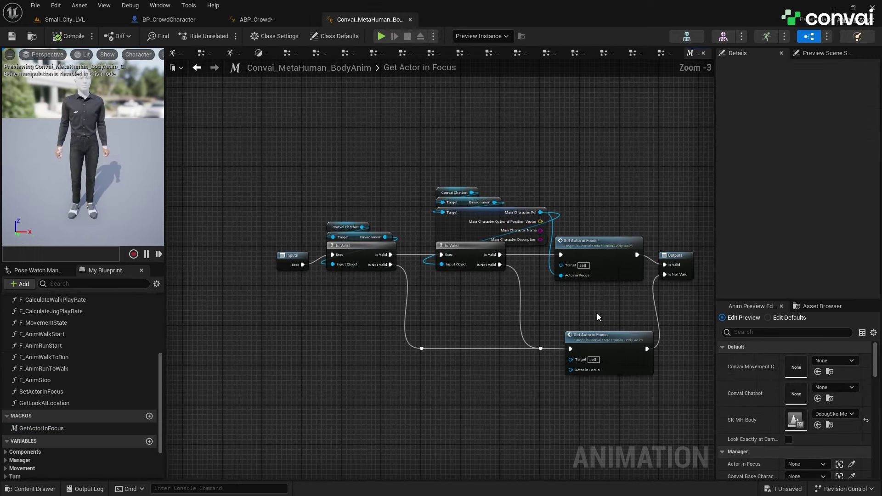
scroll(541, 287, "down", 3)
scroll(516, 287, "up", 3)
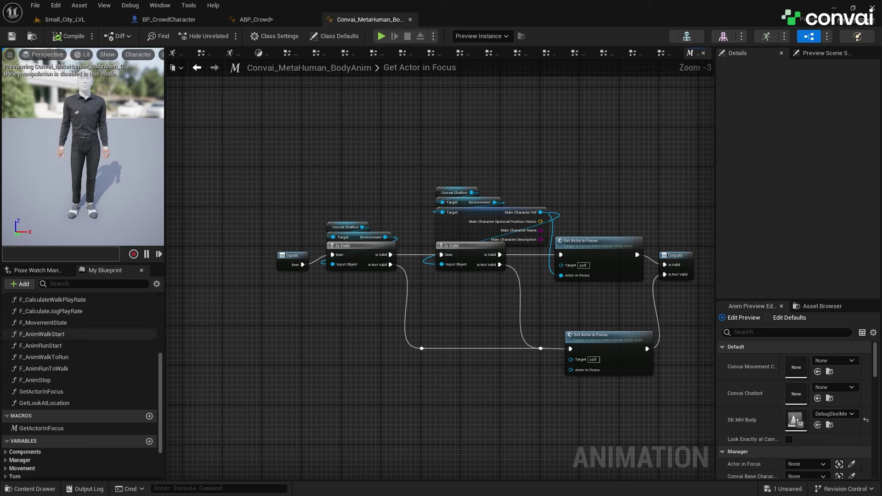
right_click_drag(516, 287, 470, 286)
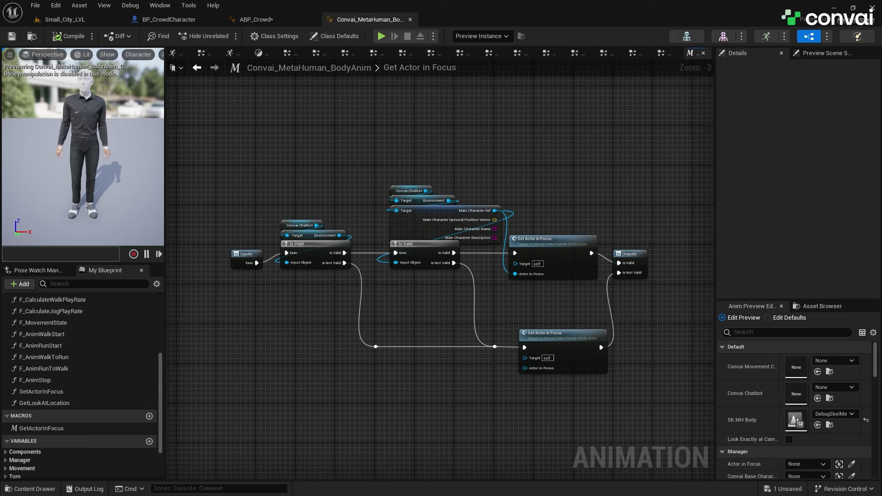
scroll(111, 358, "up", 2)
scroll(135, 379, "up", 2)
scroll(62, 366, "up", 2)
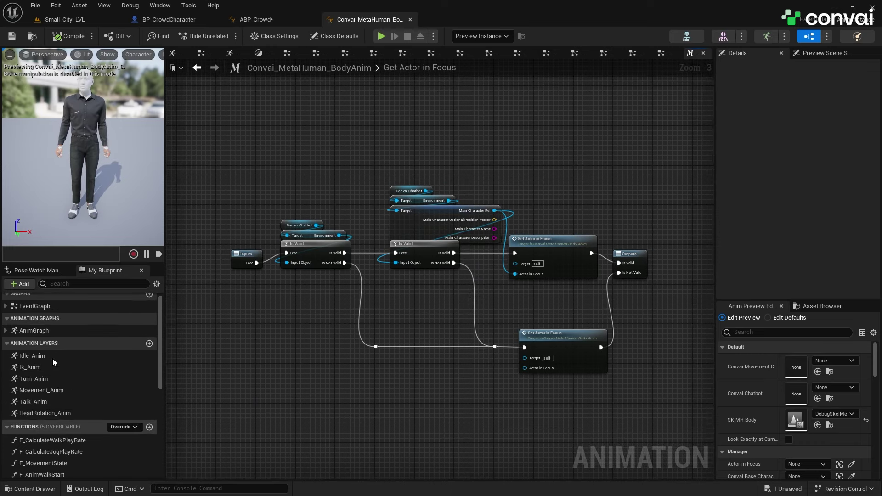
scroll(83, 338, "up", 1)
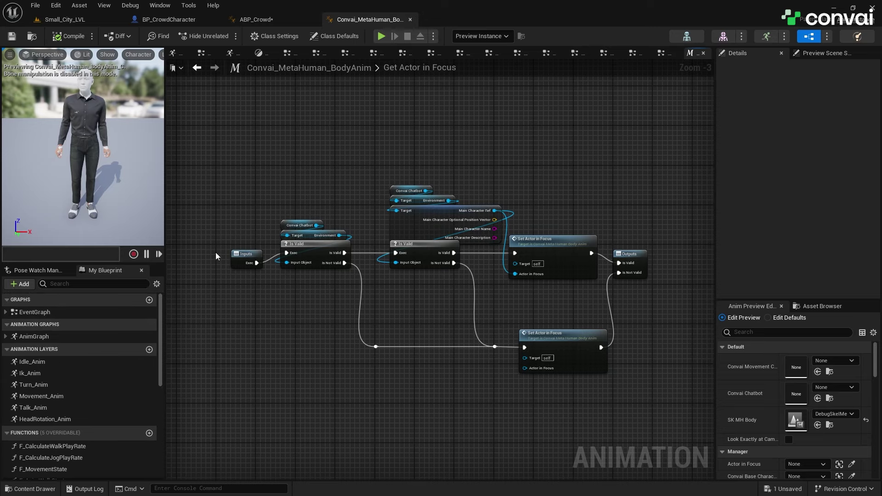
Copy the Update comment group from Convai_MetaHuman_BodyAnim's Event Graph into ABP_Crowd's Event Graph
double_click(45, 314)
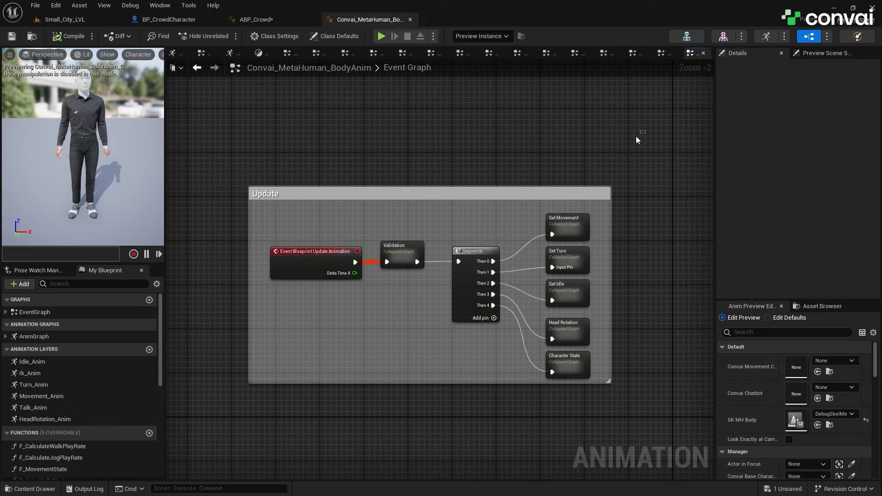
left_click_drag(636, 136, 361, 331)
left_click(257, 19)
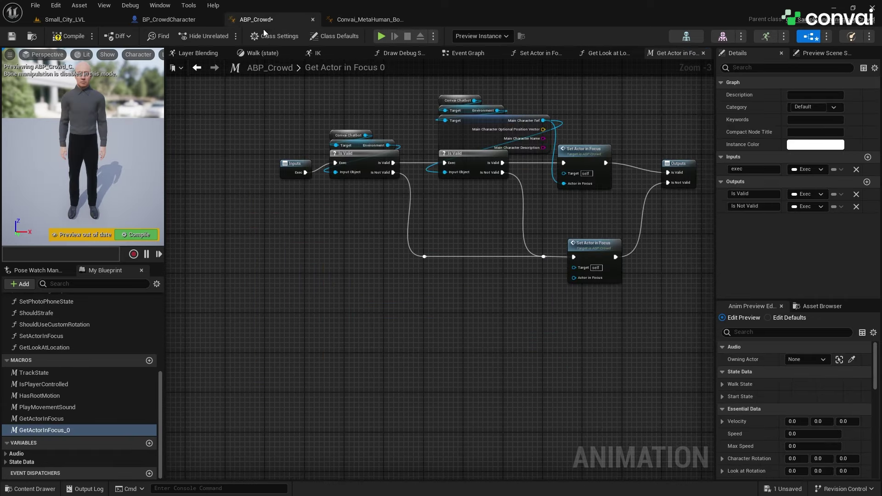
scroll(83, 331, "up", 5)
double_click(35, 312)
scroll(391, 297, "down", 5)
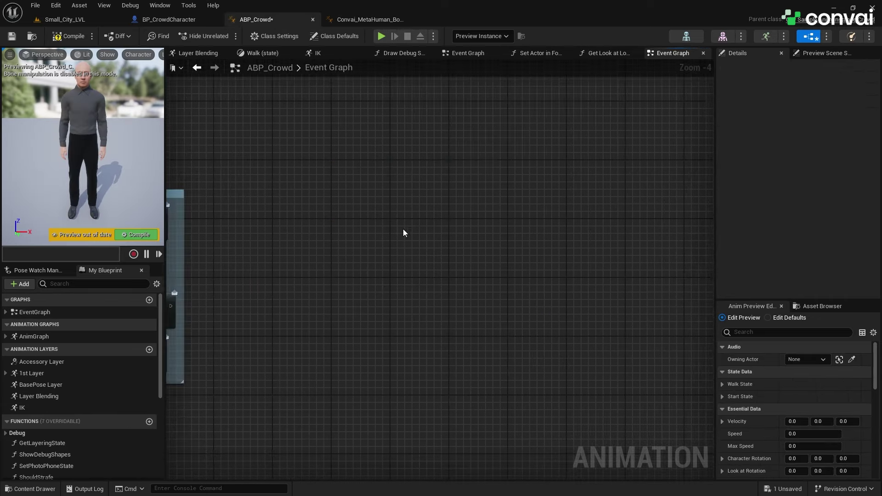
left_click(450, 157)
Delete Set Idle_2 and the movement-state Sequence/SET nodes inside Set Movement 2
left_click(551, 305)
key("Delete")
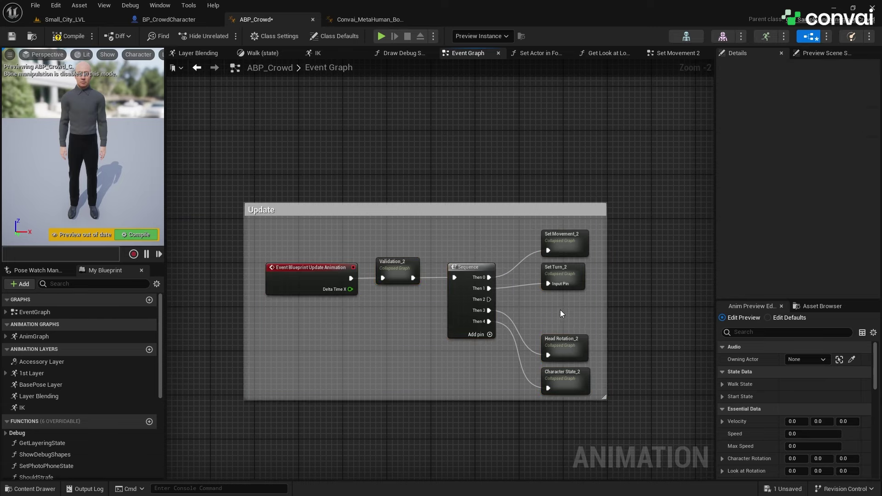
double_click(564, 237)
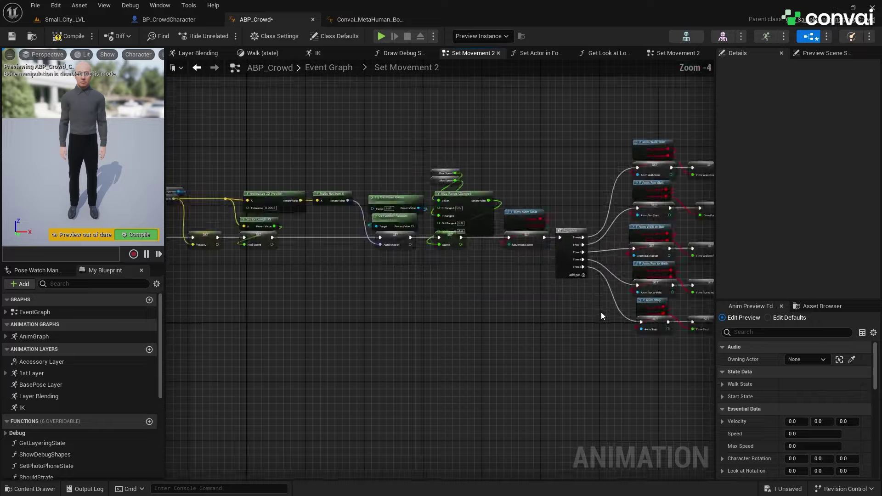
right_click_drag(557, 308, 412, 359)
left_click_drag(616, 93, 276, 413)
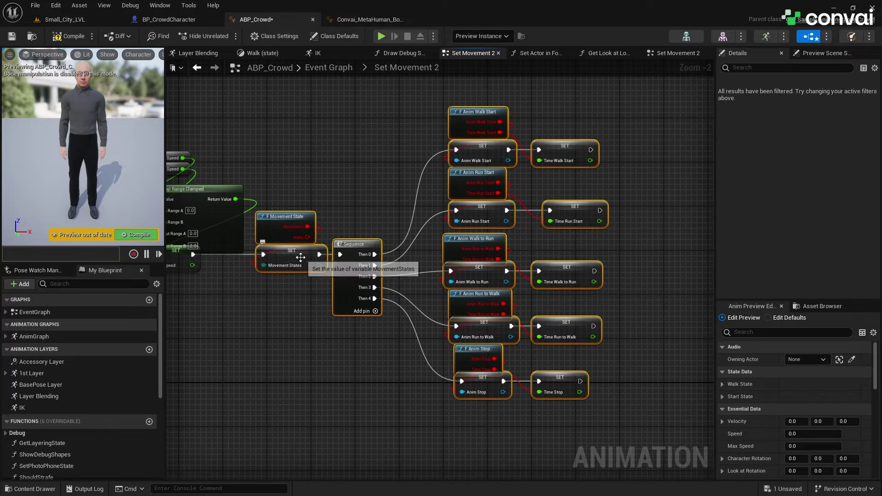
scroll(293, 304, "down", 1)
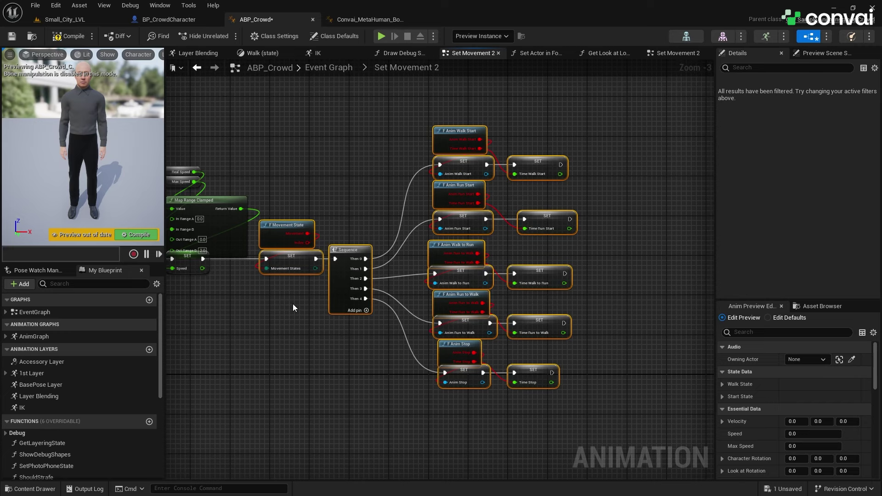
key("Delete")
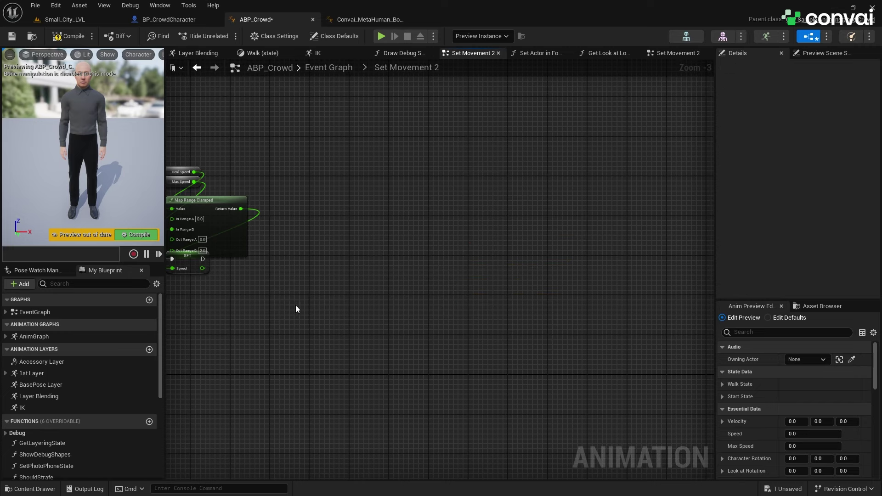
right_click_drag(296, 306, 400, 312)
scroll(364, 310, "down", 1)
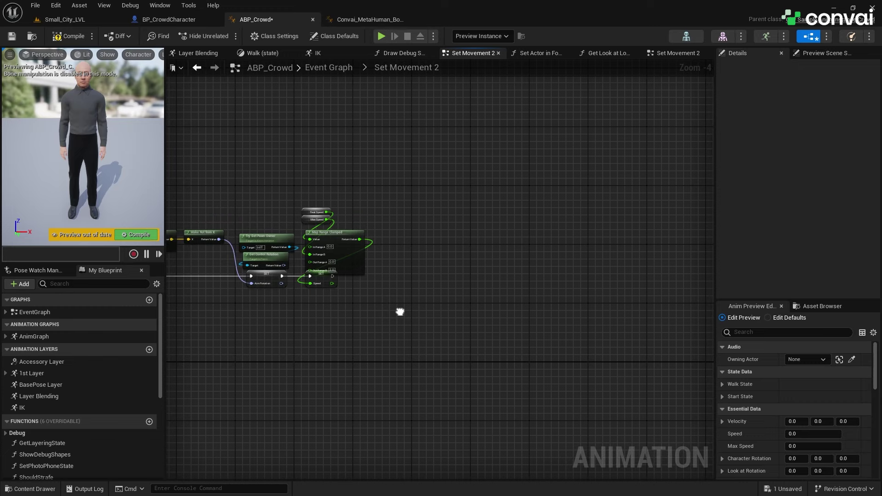
key("alt+Left")
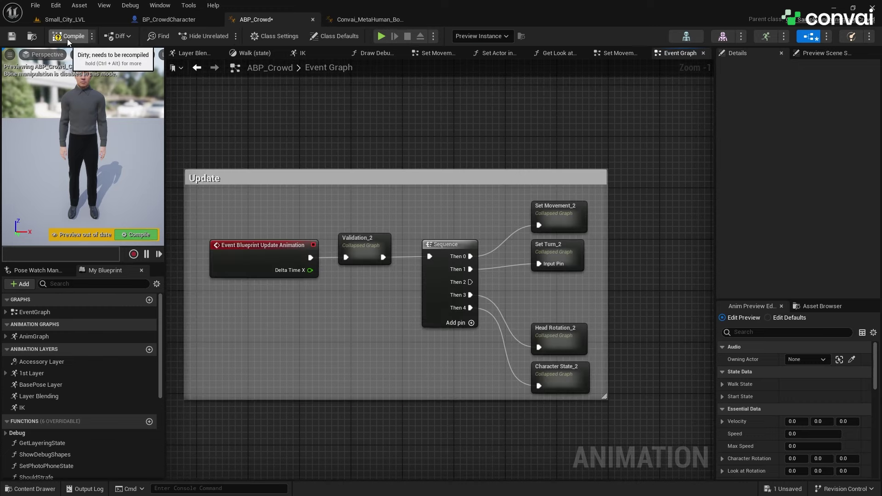
Compile ABP_Crowd and create the missing ConvaiChatbot variable from its erroring getter
left_click(68, 41)
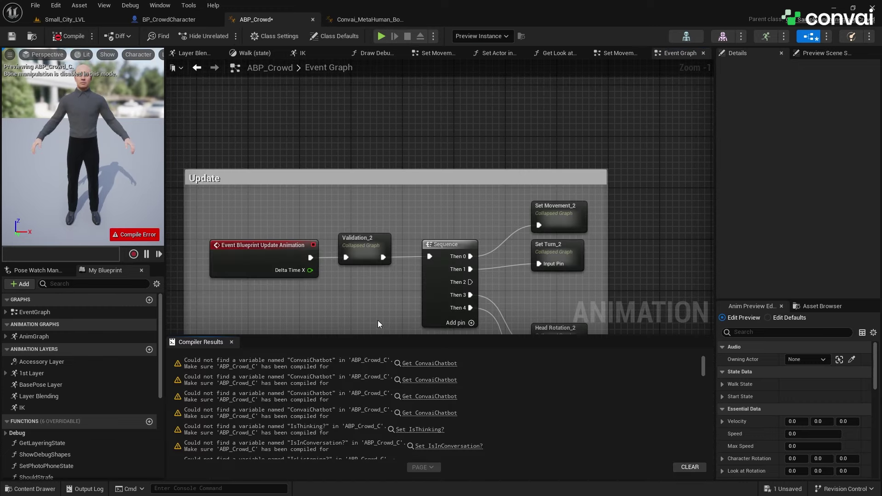
left_click(418, 363)
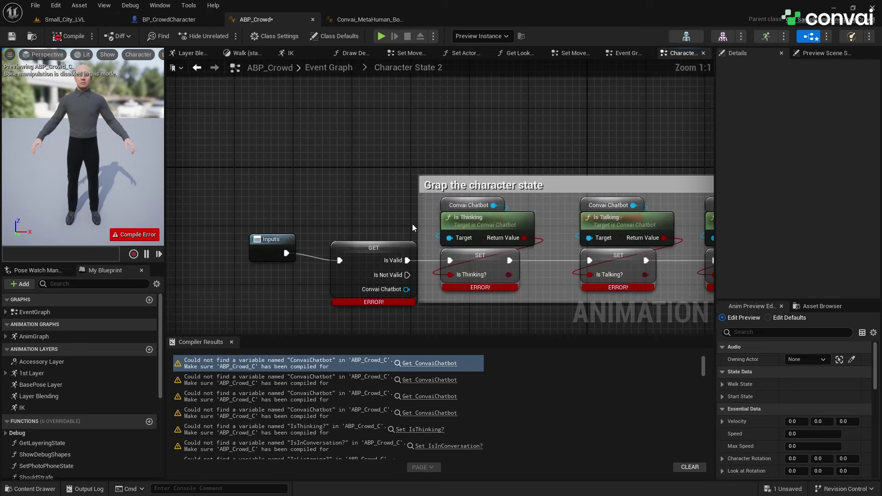
right_click_drag(412, 225, 240, 230)
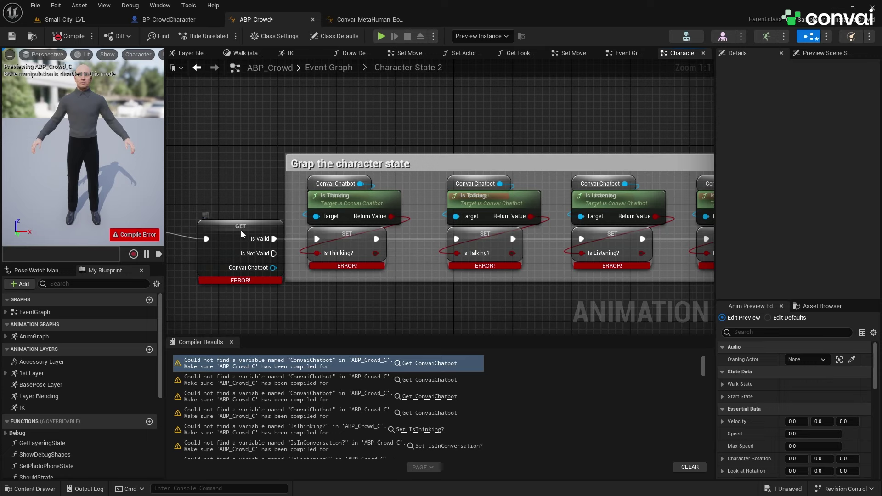
right_click(241, 230)
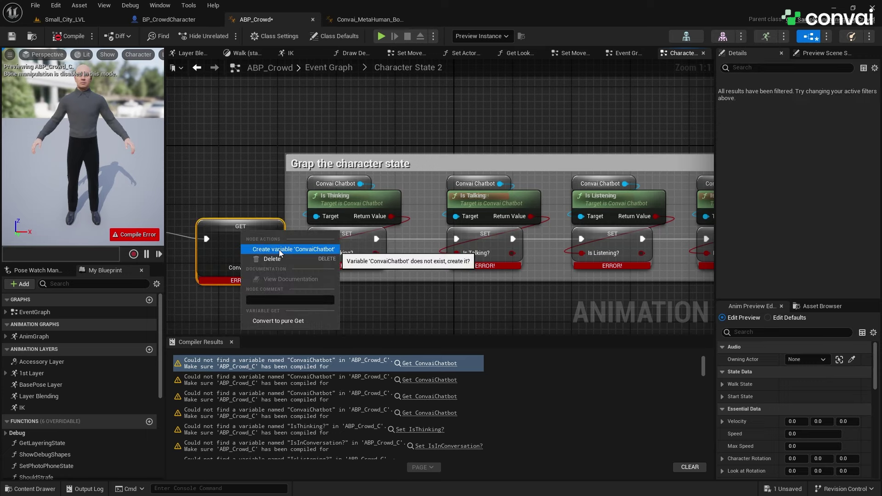
left_click(294, 249)
Create the missing IsThinking?, IsTalking?, IsListening? and IsInConversation? state variables
right_click(335, 236)
left_click(365, 251)
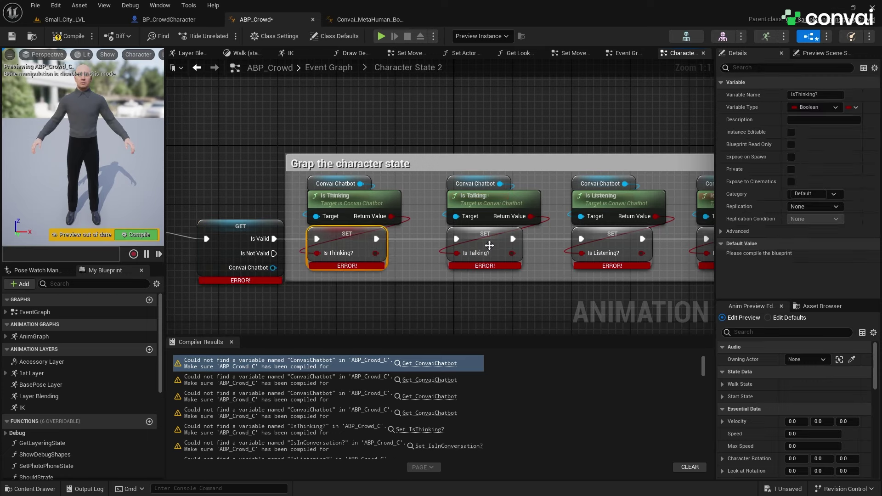
right_click(486, 241)
left_click(517, 254)
right_click(593, 238)
left_click(611, 252)
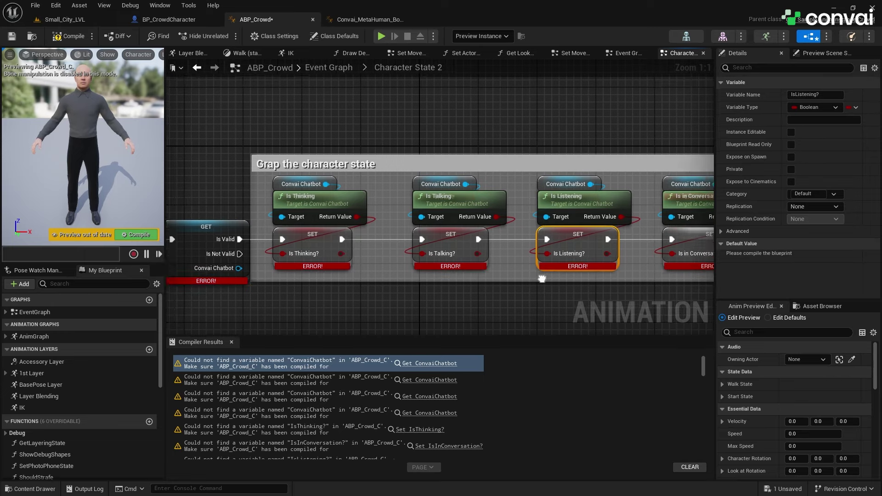
right_click_drag(610, 253, 413, 230)
right_click(546, 210)
left_click(604, 229)
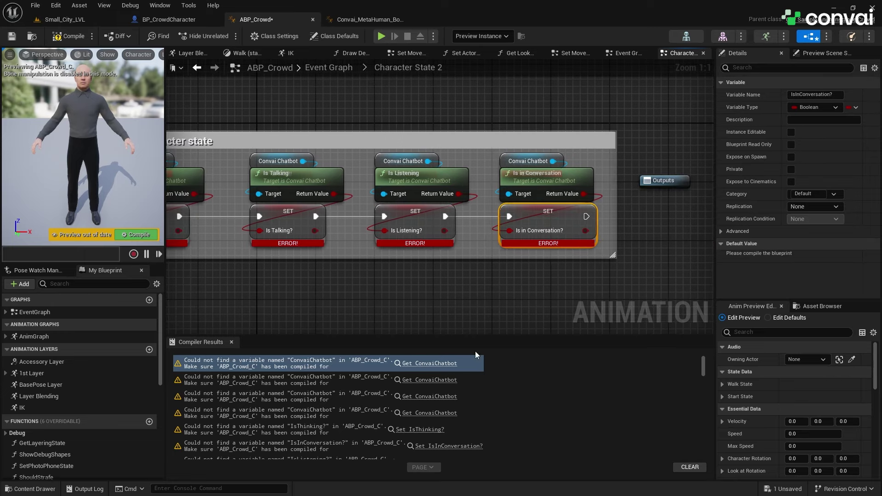
Recompile and create the missing SK_MH_Body, ConvaiMovementComponent and HeadRotation variables
left_click(69, 36)
left_click(417, 371)
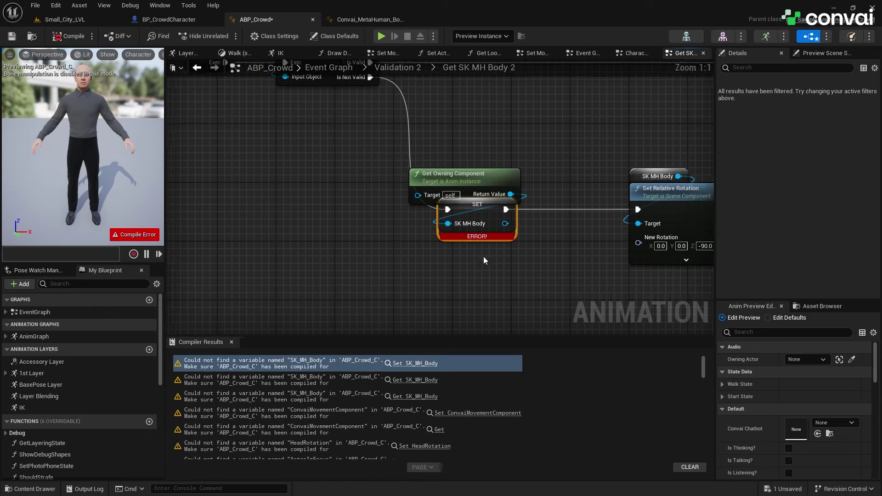
right_click(375, 214)
left_click(396, 232)
scroll(393, 181, "down", 2)
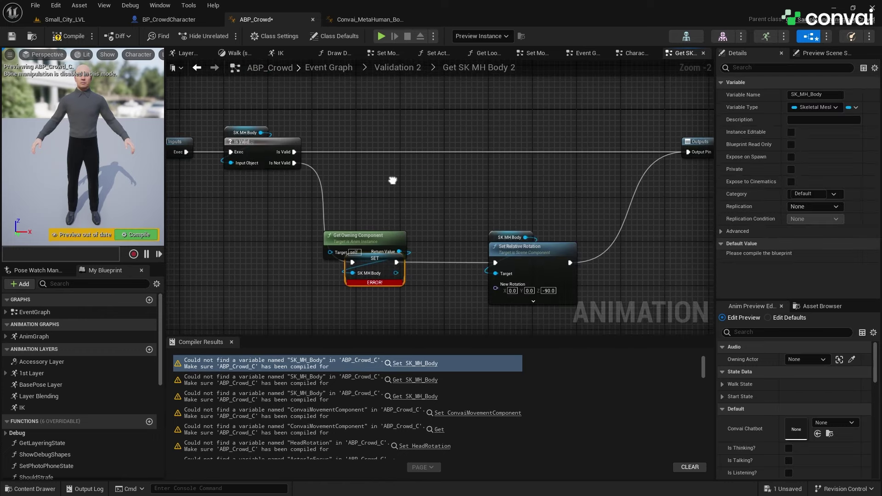
scroll(426, 373, "down", 1)
left_click(441, 363)
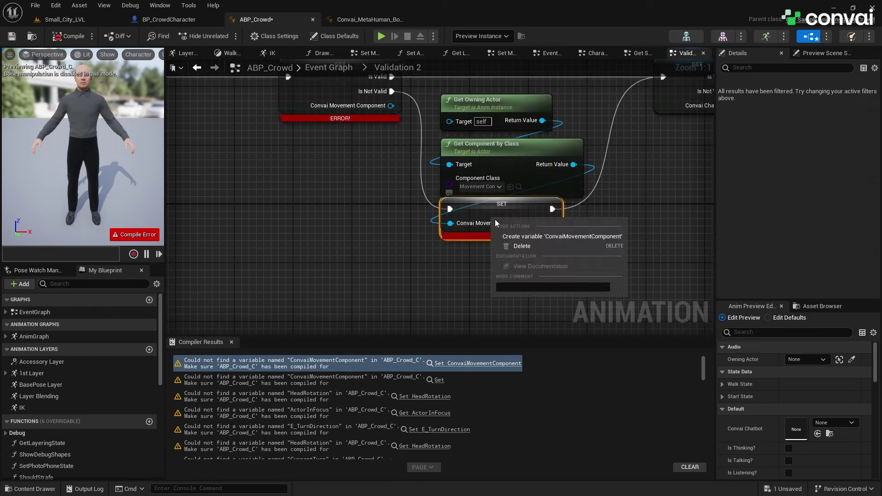
key("F7")
left_click(446, 385)
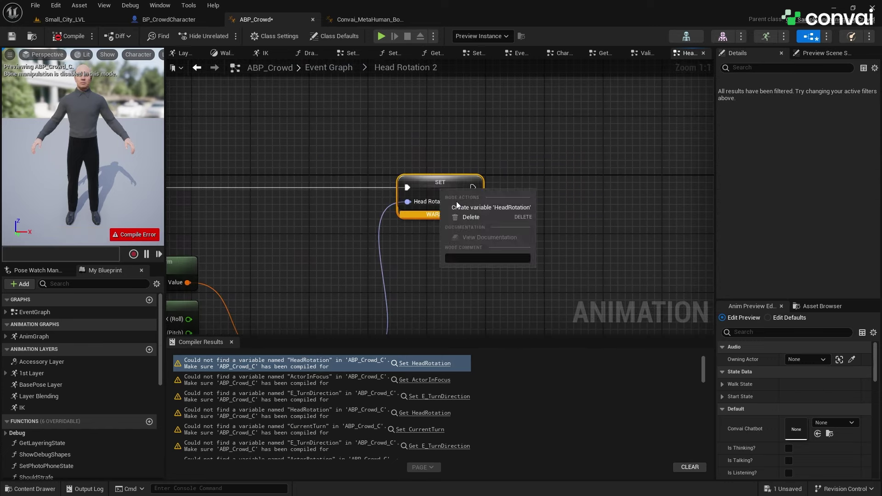
double_click(47, 419)
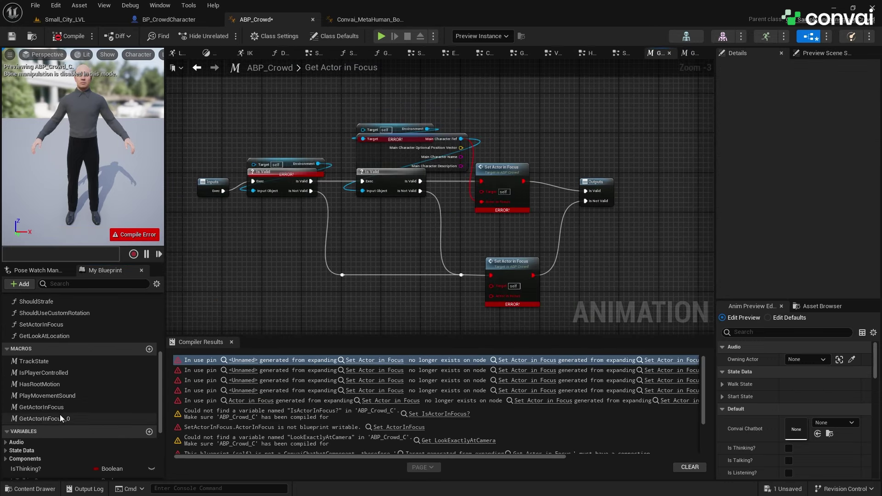
Copy all GetActorInFocus_0 nodes into the original GetActorInFocus macro and wire them to Outputs
left_click(73, 415, "ctrl")
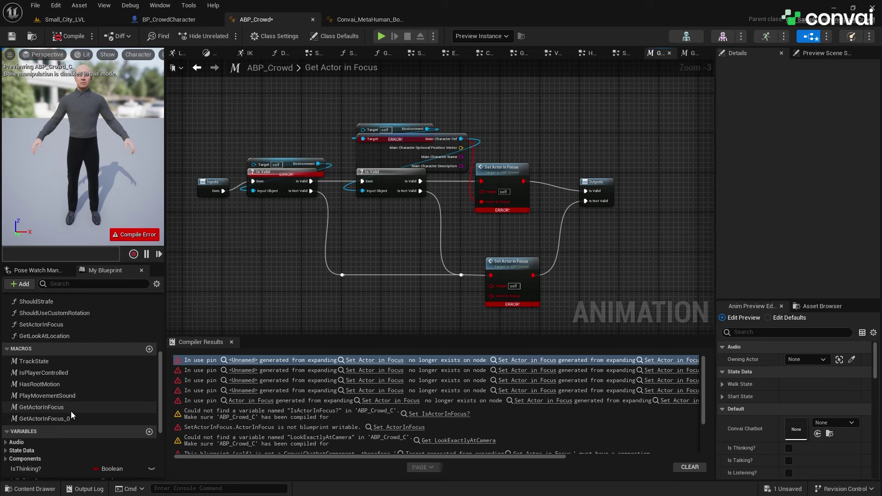
double_click(46, 418)
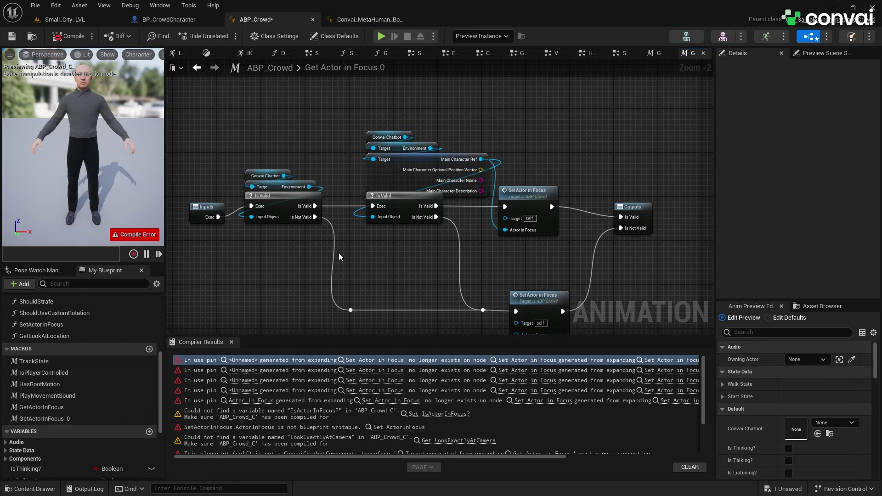
left_click_drag(488, 170, 287, 334)
key("ctrl+c")
key("alt+Left")
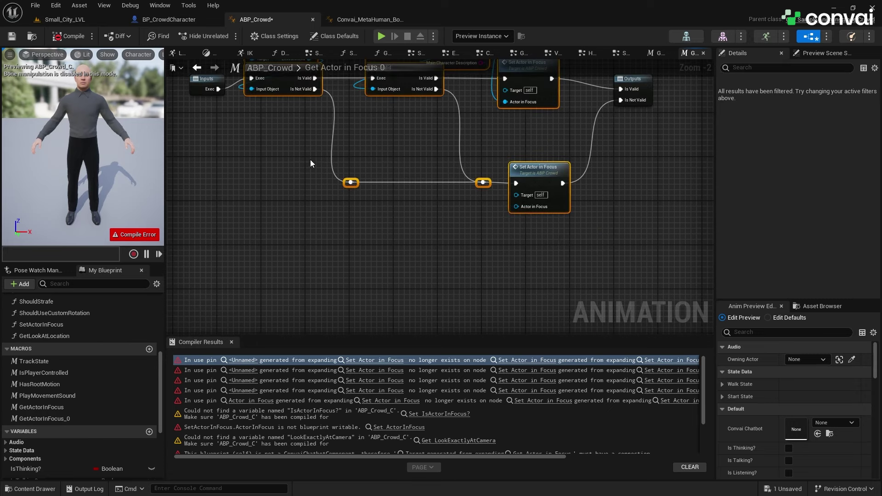
key("ctrl+v")
left_click_drag(307, 175, 349, 194)
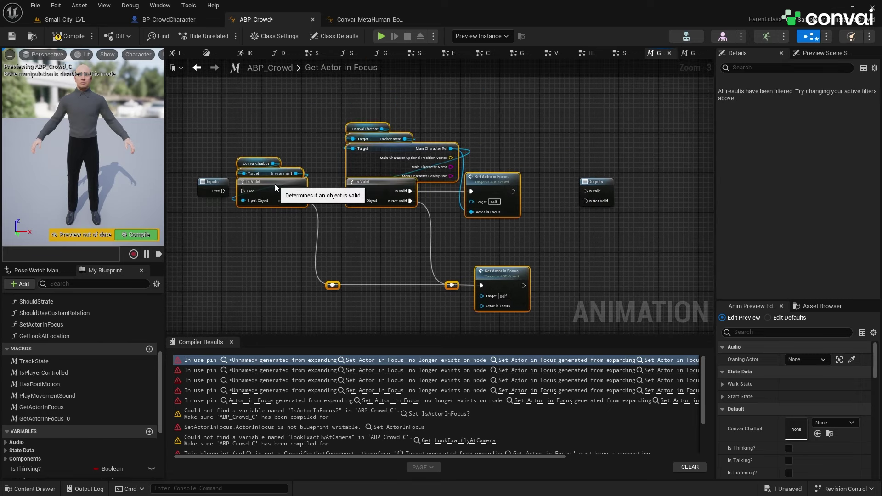
left_click_drag(512, 191, 584, 190)
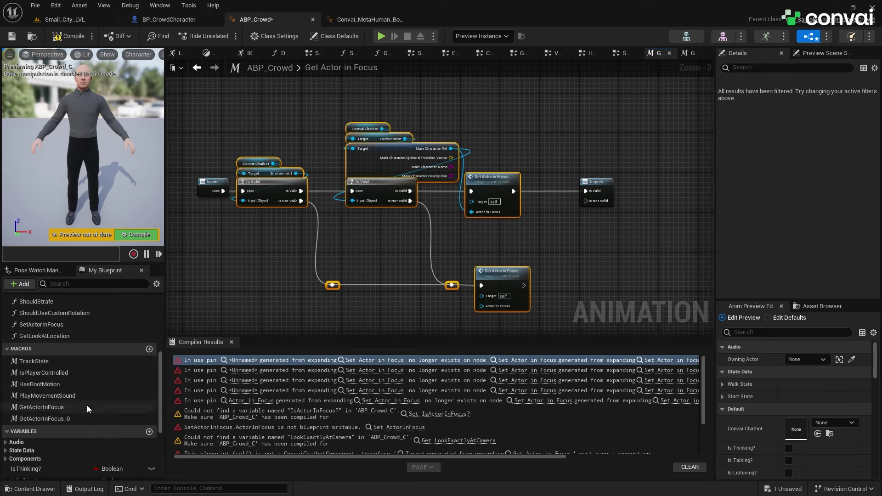
Wire the lower setter to Is Not Valid and delete the duplicate GetActorInFocus_0 macro
double_click(44, 418)
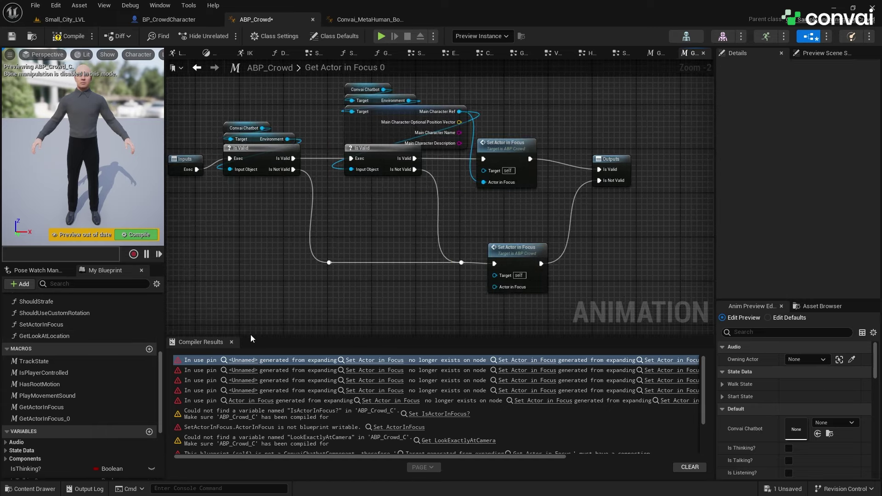
double_click(41, 407)
left_click_drag(523, 284, 584, 200)
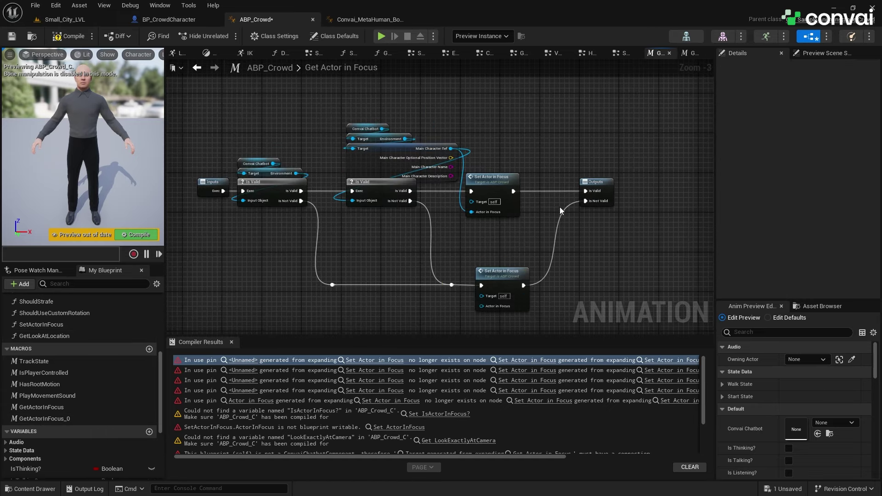
left_click(48, 417)
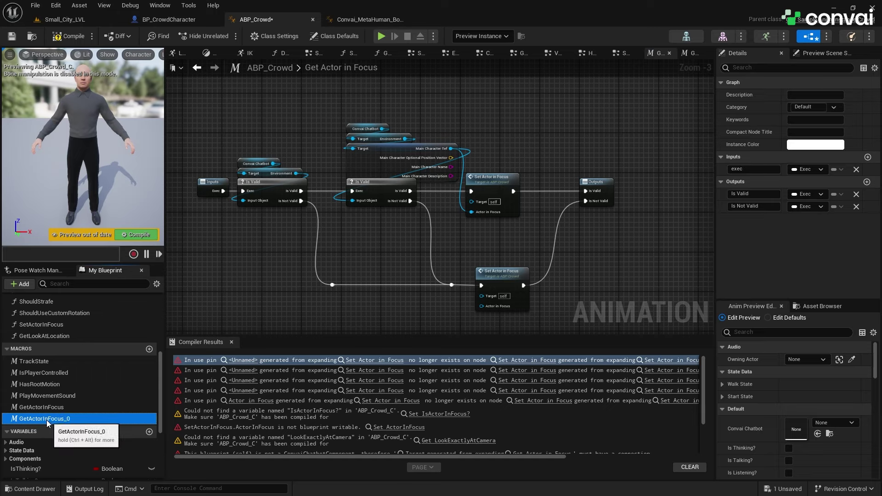
key("Delete")
Create the missing IsActorInFocus? and LookExactlyAtCamera variables and recompile
left_click(69, 36)
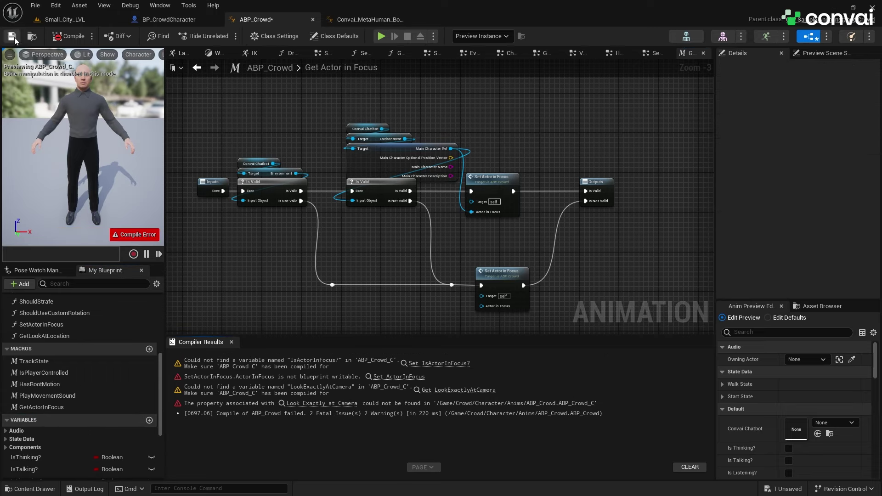
left_click(444, 364)
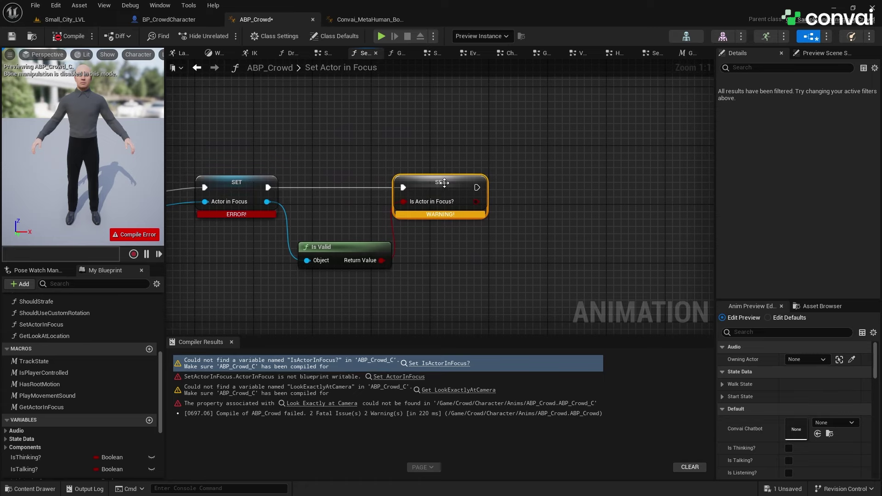
right_click(443, 182)
left_click(482, 202)
left_click(441, 390)
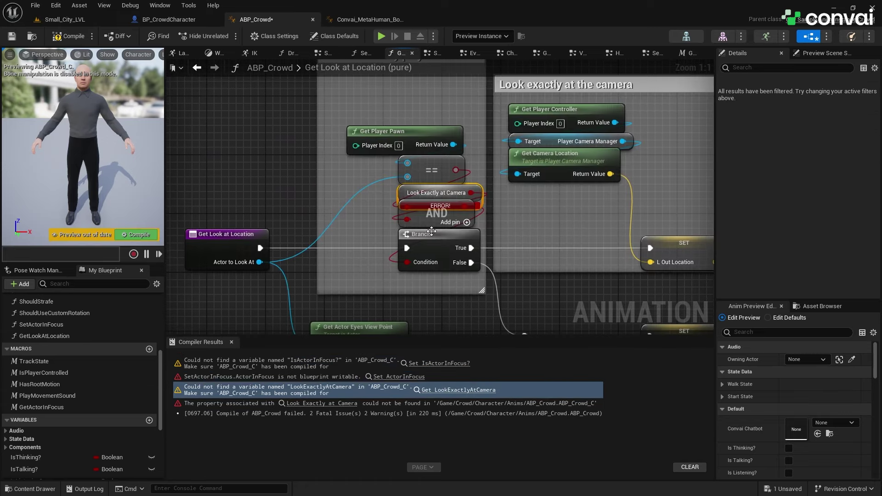
right_click(437, 193)
left_click(475, 200)
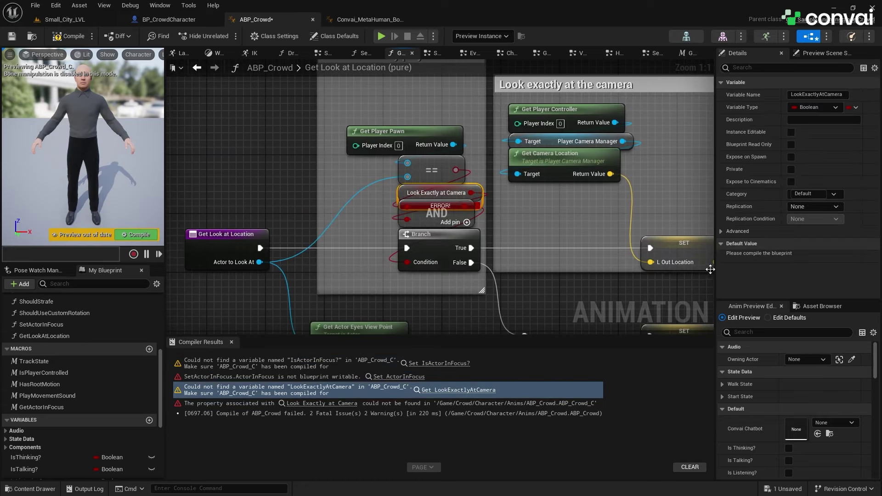
left_click(69, 36)
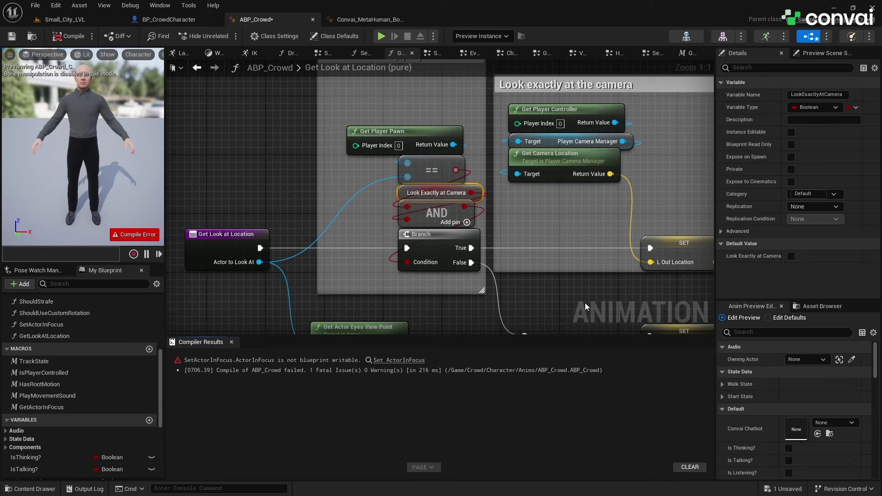
Add a fresh ActorInFocus setter in Set Actor in Focus, wired from the function entry
left_click(410, 359)
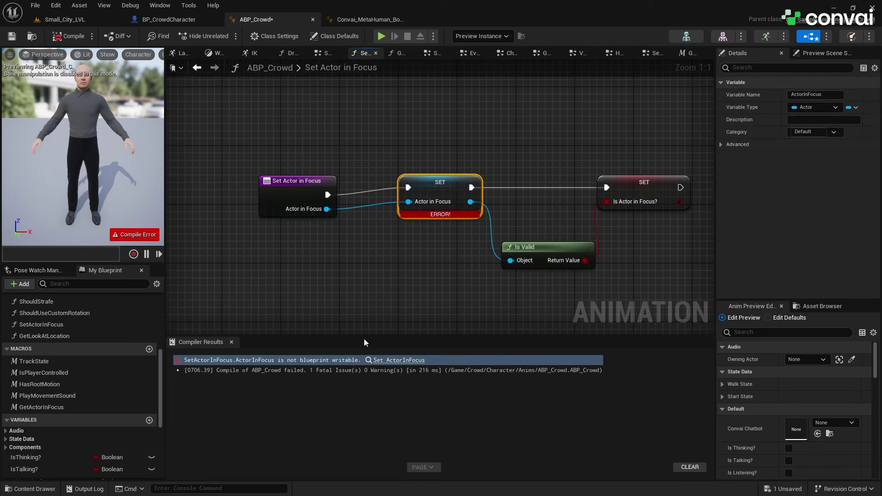
left_click_drag(455, 181, 447, 188)
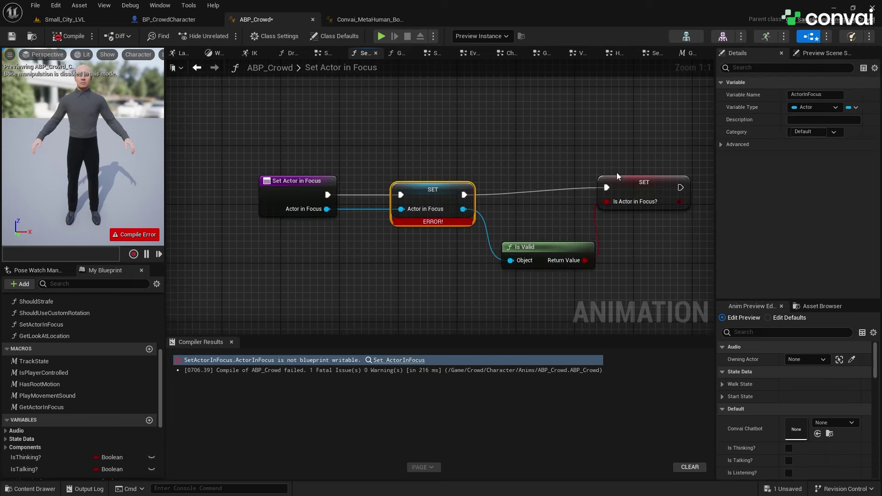
left_click_drag(616, 177, 617, 184)
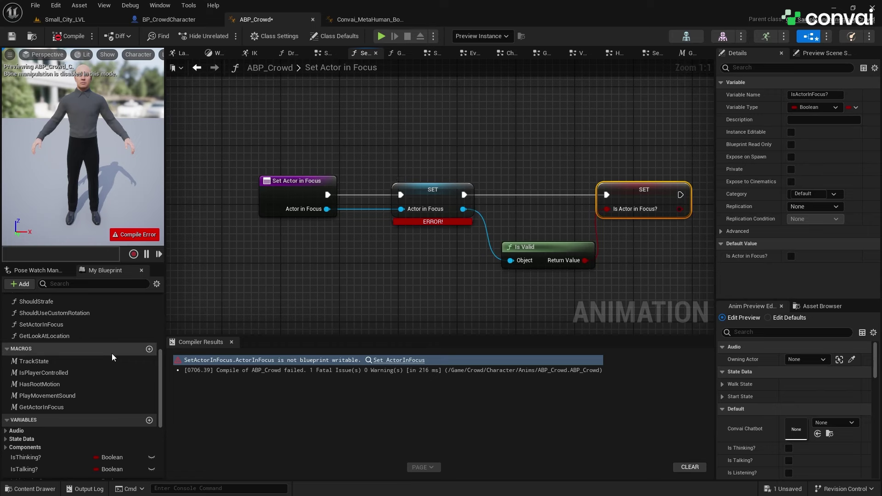
scroll(113, 383, "down", 2)
scroll(112, 384, "down", 2)
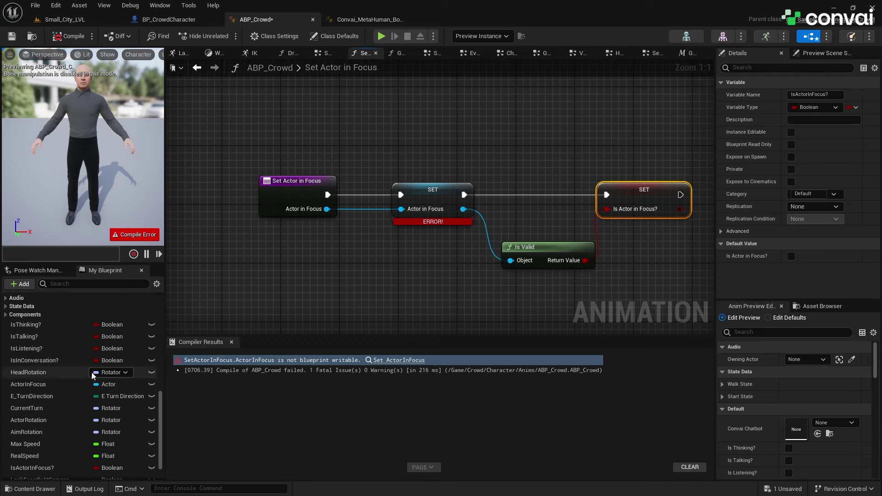
left_click(40, 384)
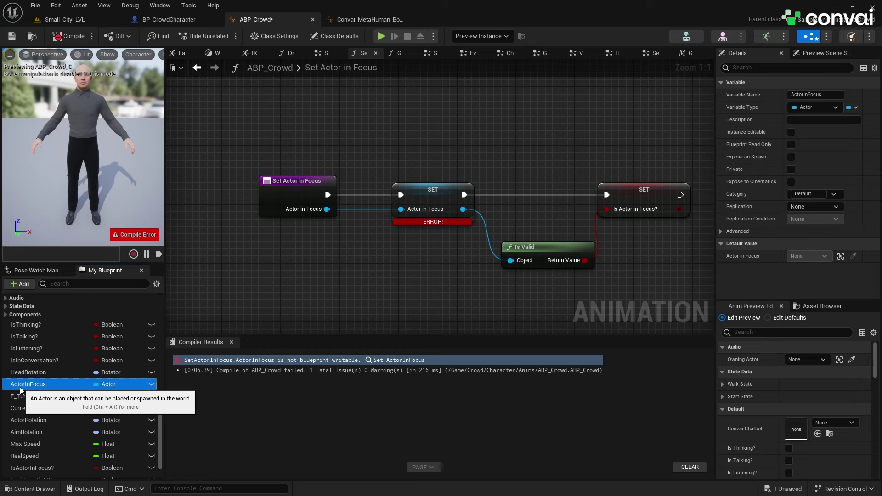
mouse_move(31, 384)
left_mouse_down()
mouse_move(317, 300)
mouse_move(392, 244)
mouse_move(337, 214)
mouse_move(327, 194)
left_mouse_up()
left_click(416, 278)
left_click_drag(463, 253, 606, 194)
Put the new setter in place of the broken one, then compile and save ABP_Crowd
left_click(432, 189)
key("Delete")
left_click_drag(432, 255, 440, 205)
left_click(422, 265)
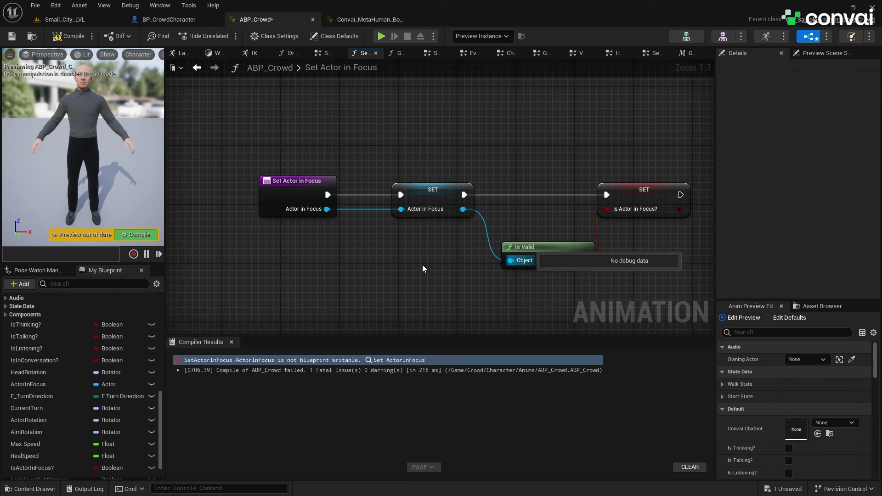
right_click_drag(422, 265, 334, 265)
left_click(72, 36)
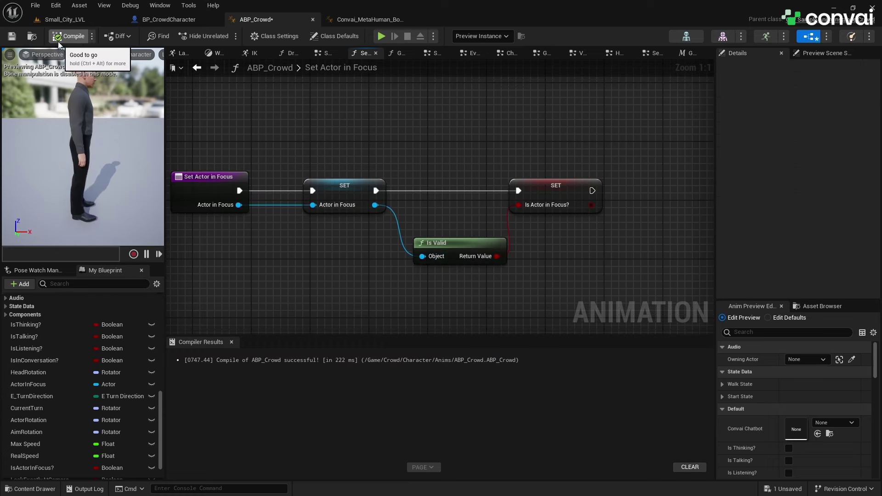
left_click(13, 37)
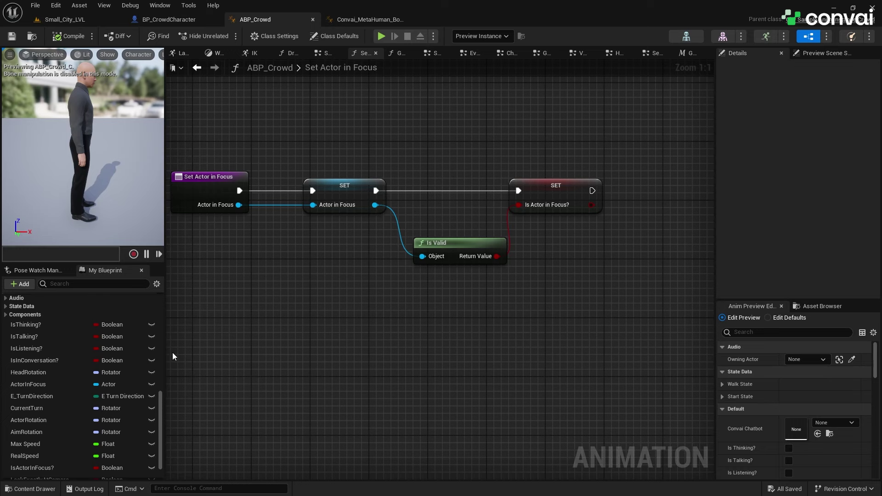
scroll(79, 363, "up", 5)
scroll(62, 357, "down", 3)
scroll(57, 353, "down", 2)
scroll(57, 352, "down", 3)
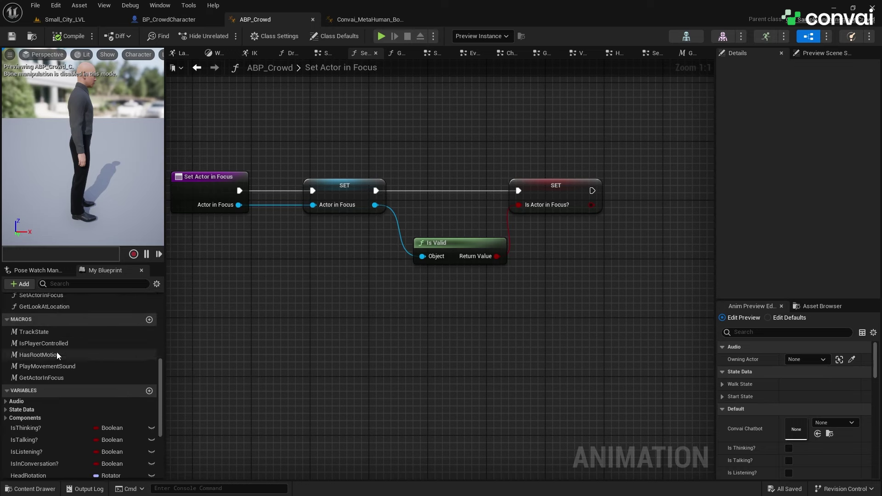
scroll(55, 347, "down", 2)
scroll(55, 347, "down", 2)
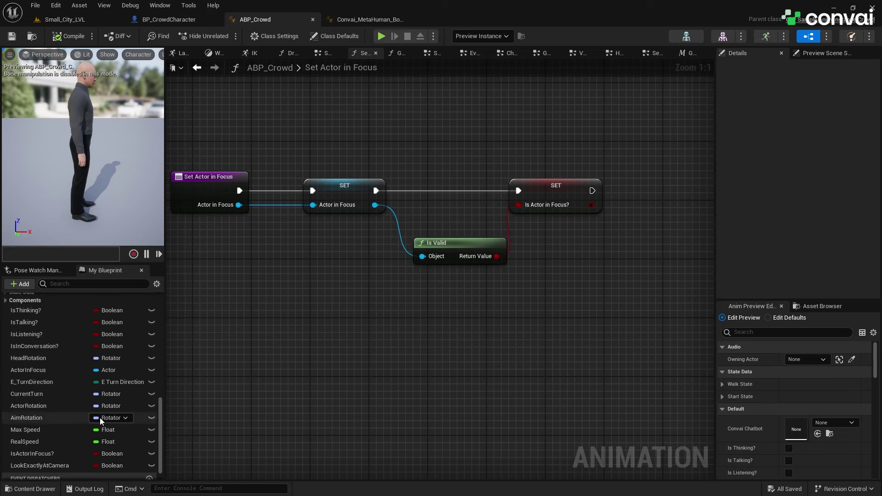
Set the Max Speed variable's Default Value to 300.0 and save ABP_Crowd with Ctrl+S
left_click(41, 432)
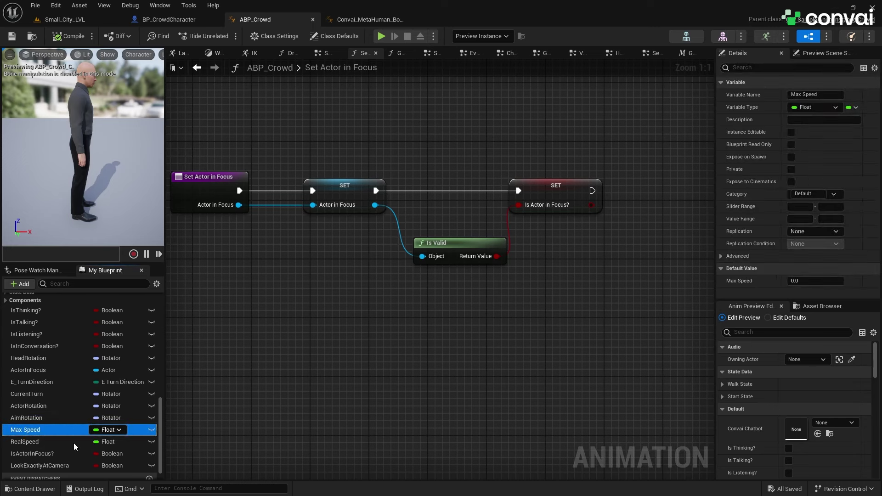
left_click(805, 281)
type("300")
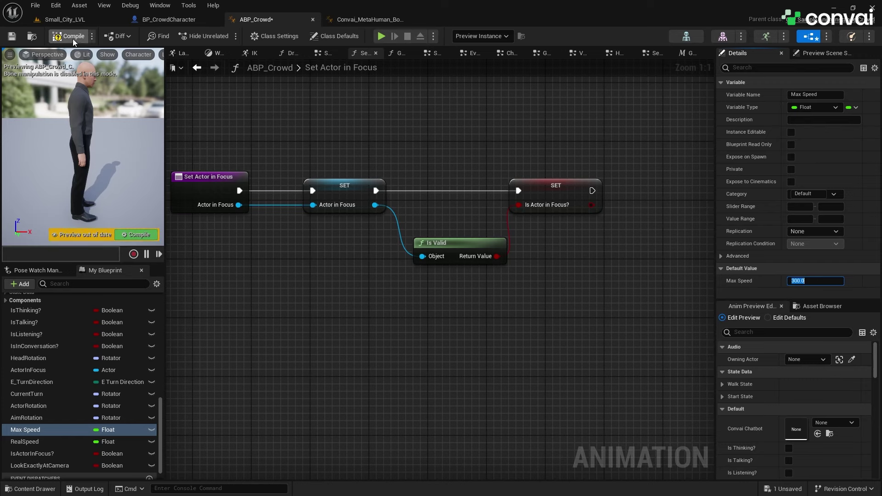
key("Return")
key("ctrl+s")
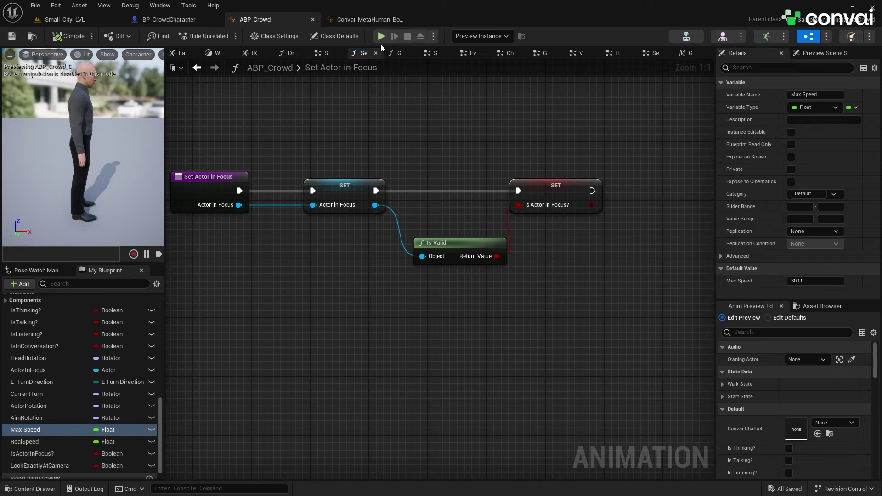
scroll(18, 377, "up", 2)
scroll(32, 375, "up", 3)
scroll(31, 375, "up", 2)
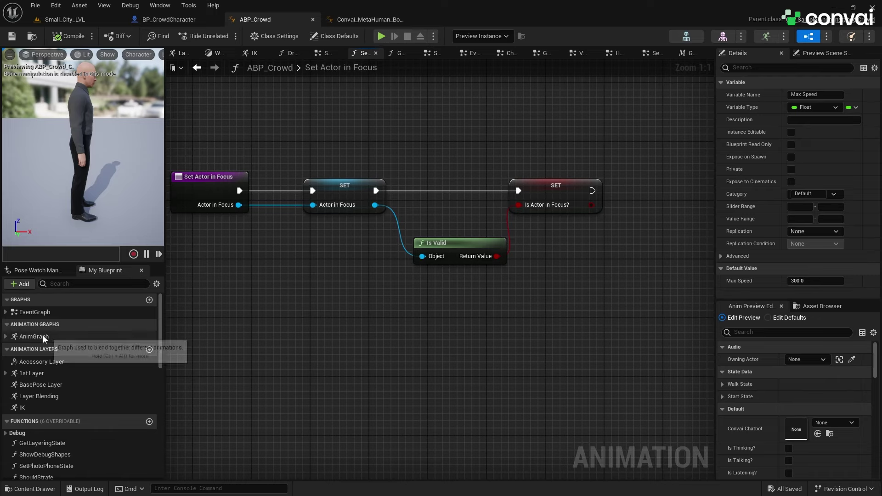
left_click(27, 337)
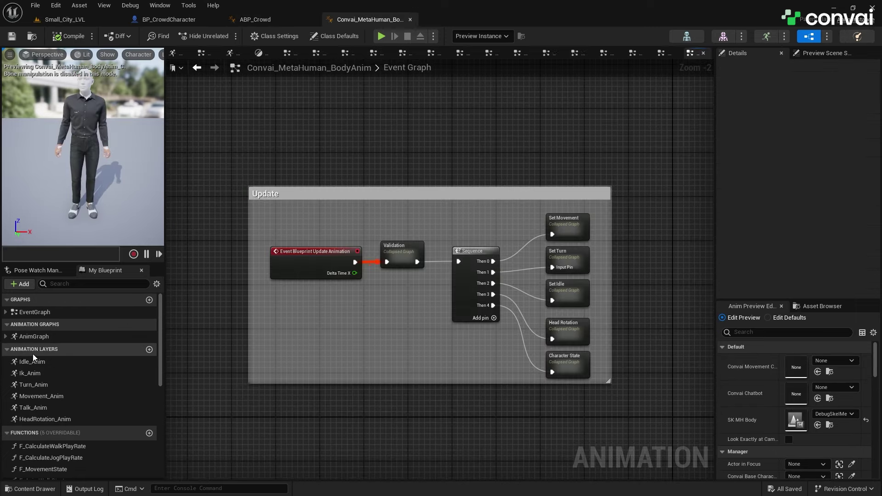
left_click(27, 340)
double_click(27, 342)
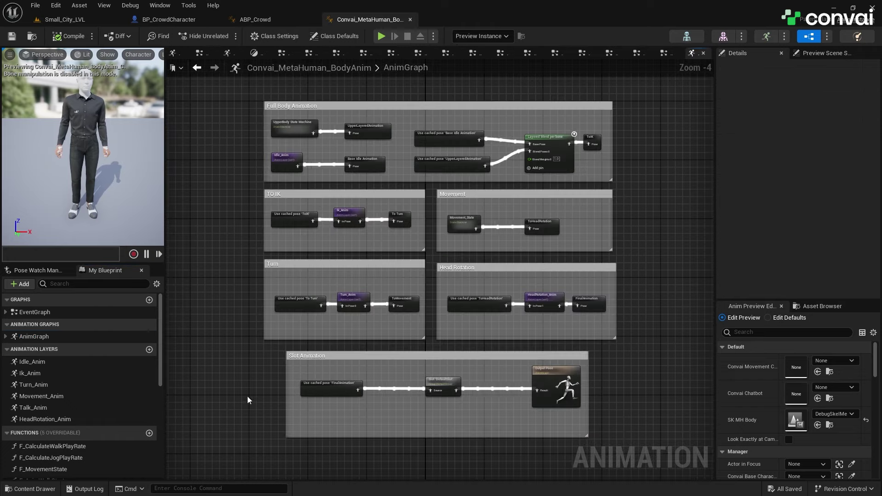
scroll(244, 333, "up", 1)
scroll(329, 326, "up", 3)
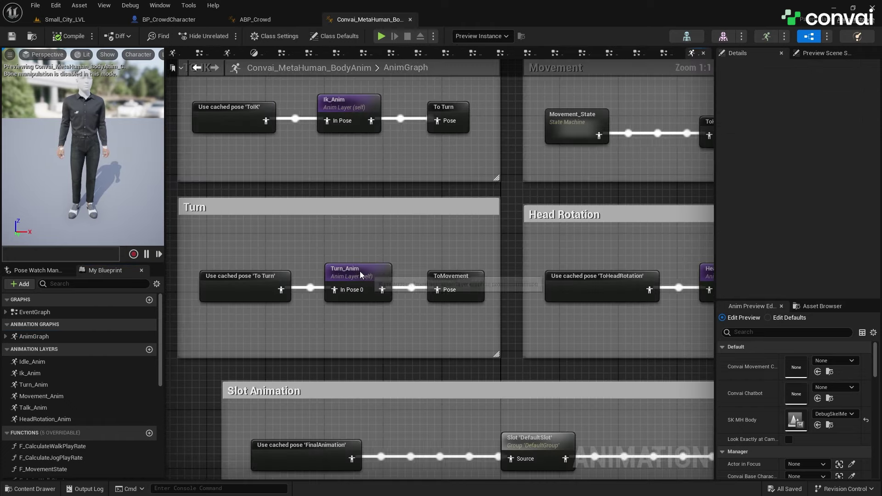
left_click(344, 275)
right_click_drag(444, 335, 388, 324)
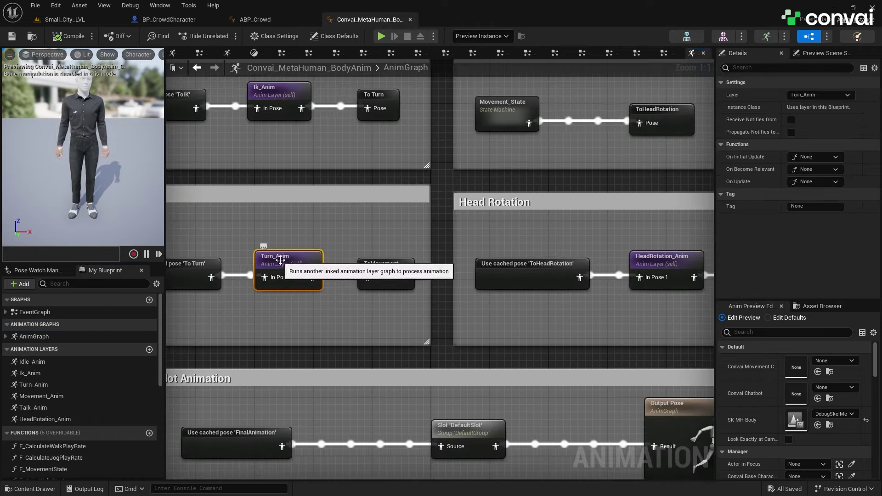
right_click_drag(671, 271, 611, 268)
left_click(612, 268)
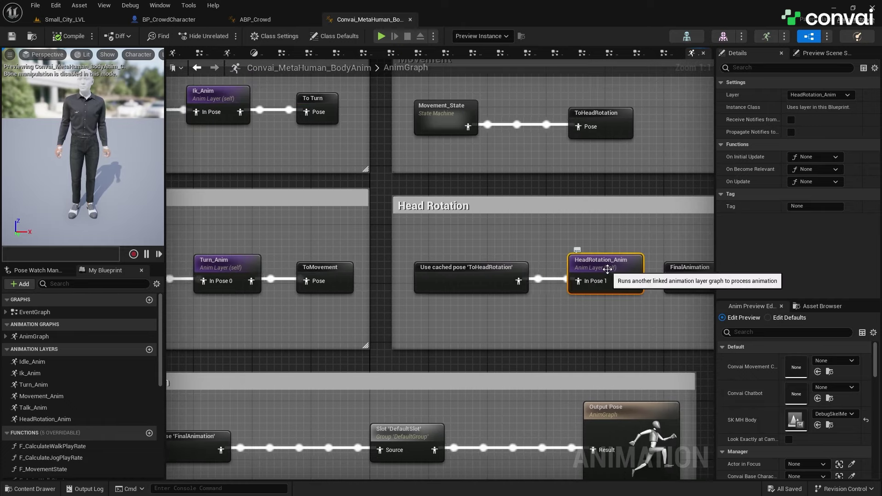
left_click(257, 338)
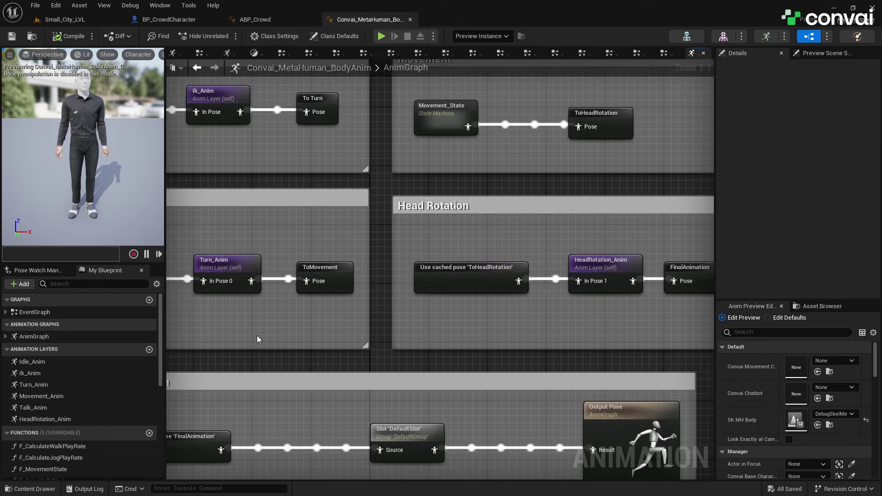
left_click(589, 262)
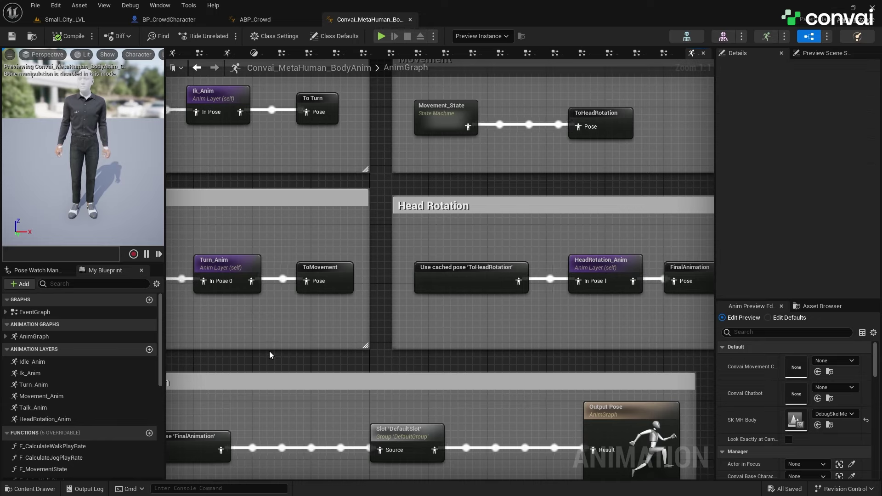
left_click(45, 418)
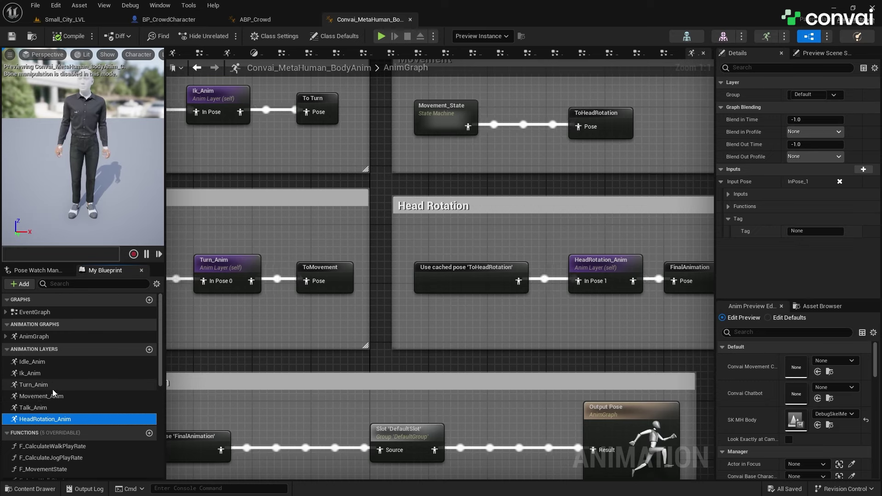
left_click(36, 386)
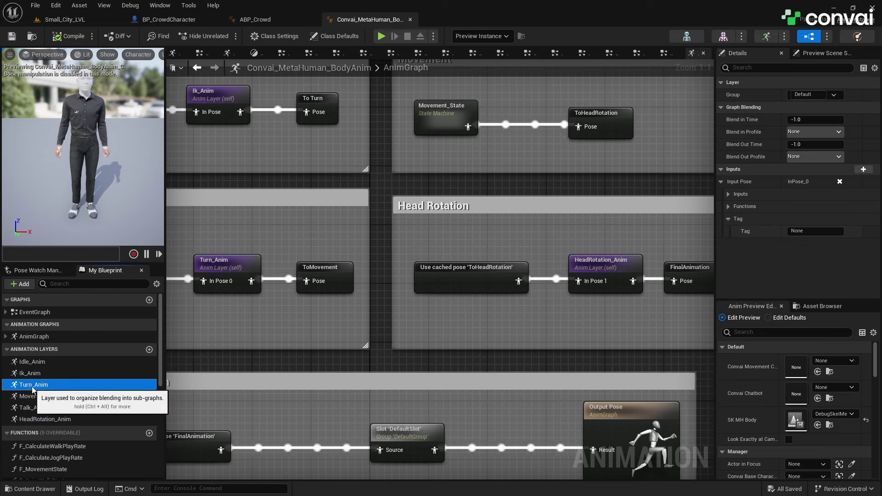
left_click(36, 385)
right_click(36, 387)
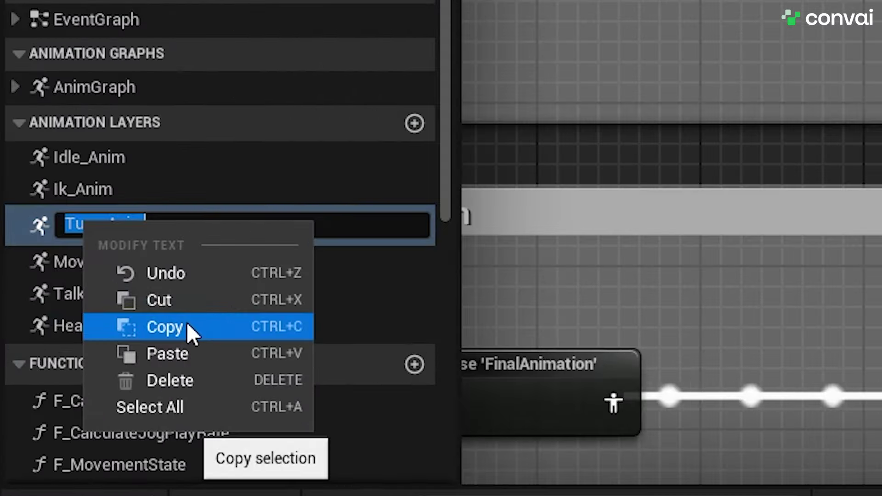
left_click(241, 328)
left_click(133, 228)
left_click(111, 226)
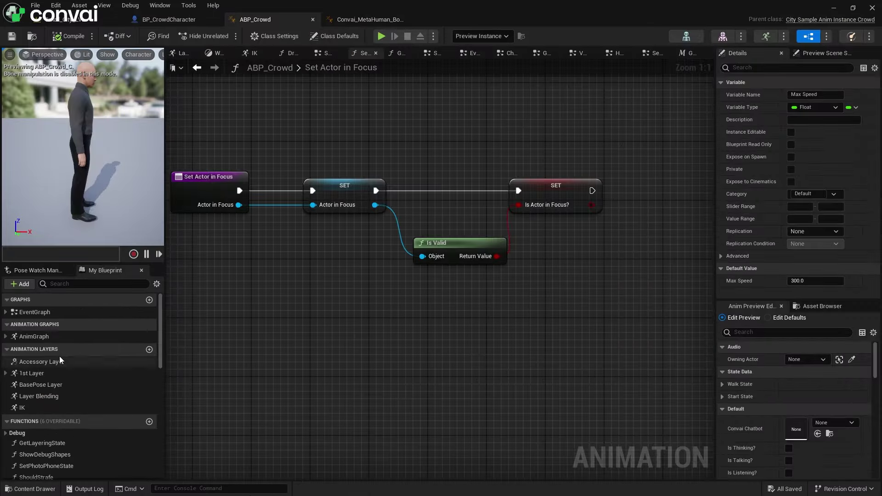
Add an animation layer named Turn_Anim and select the Convai body blueprint's Turn_Anim nodes
left_click(149, 350)
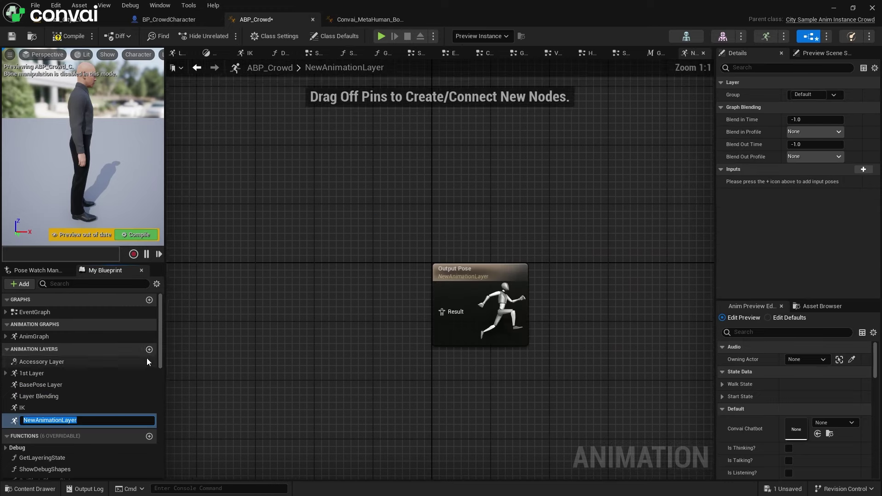
key("ctrl+v")
key("Return")
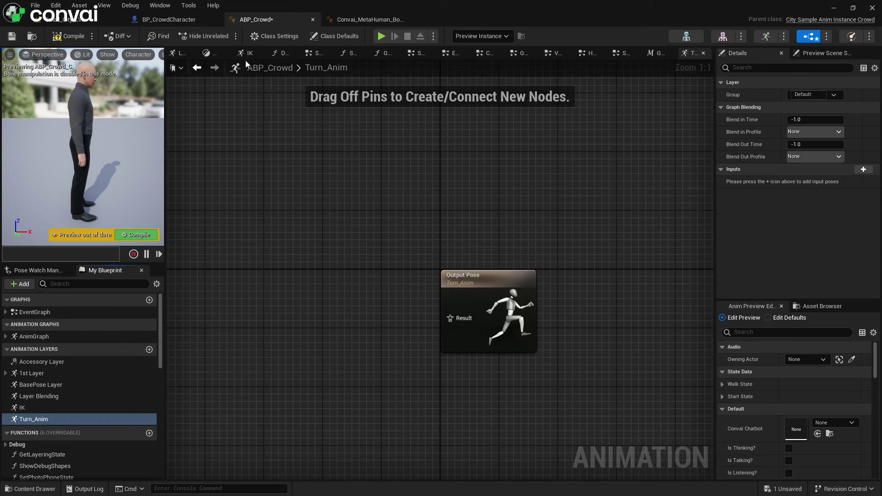
left_click(368, 22)
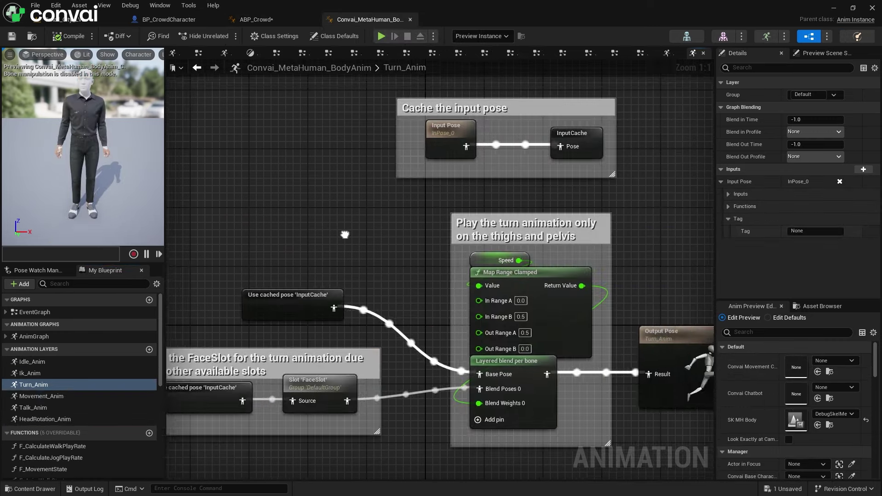
left_click_drag(551, 86, 220, 379)
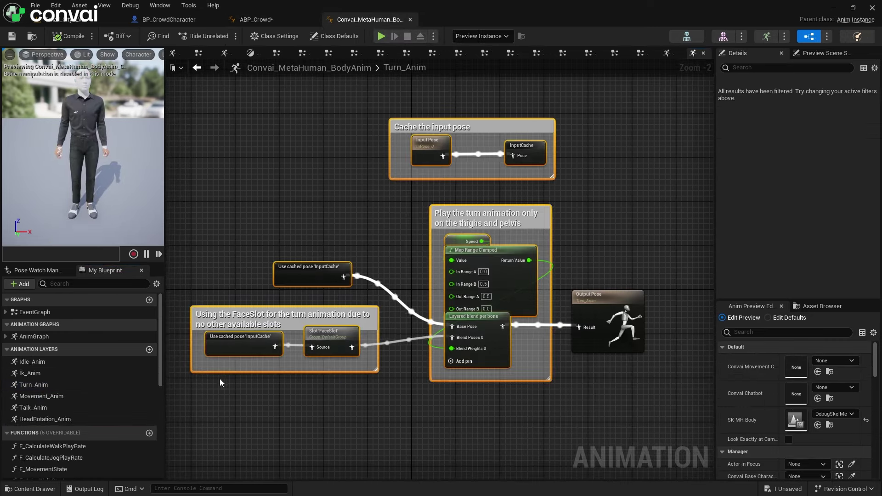
left_click(288, 21)
scroll(200, 190, "down", 2)
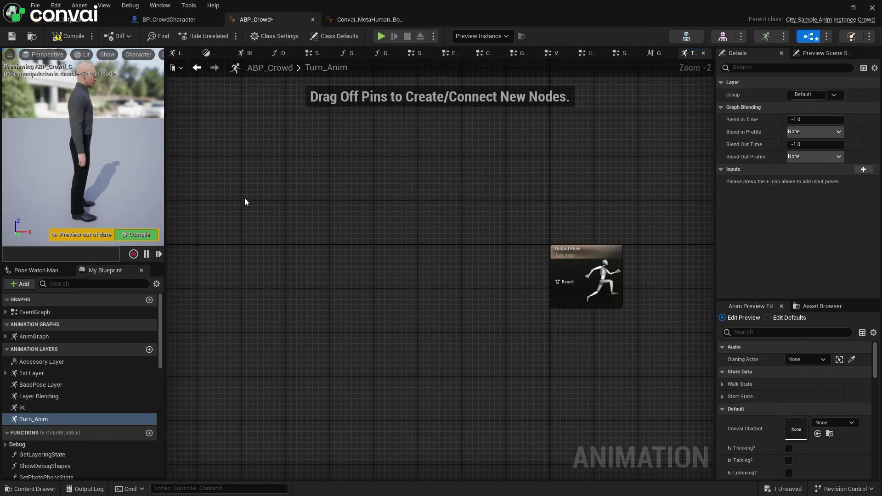
Paste the turn nodes into ABP_Crowd's Turn_Anim and wire the blended pose to Output Pose
key("ctrl+v")
left_click_drag(377, 205, 470, 203)
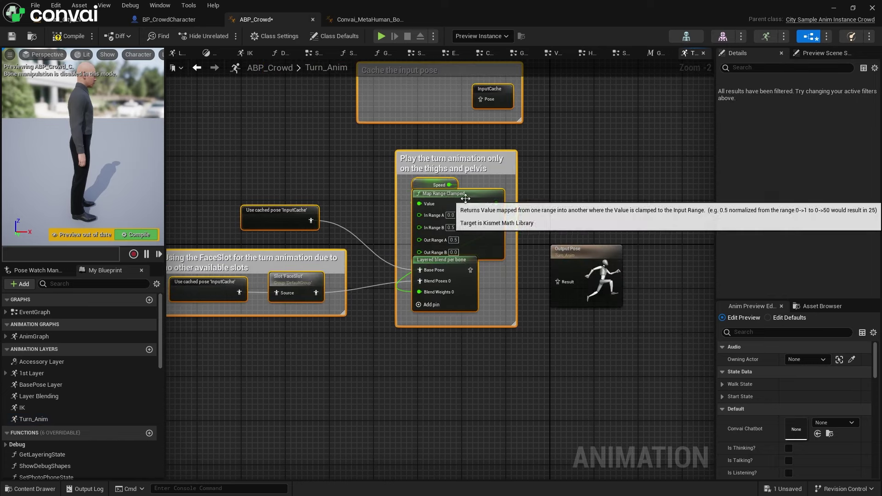
right_click_drag(531, 298, 462, 351)
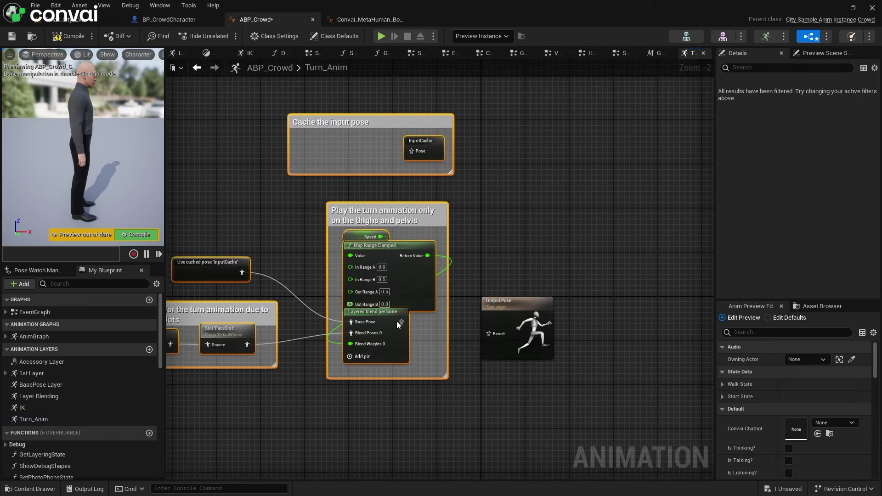
mouse_move(396, 321)
left_mouse_down()
mouse_move(477, 341)
mouse_move(498, 313)
left_mouse_up()
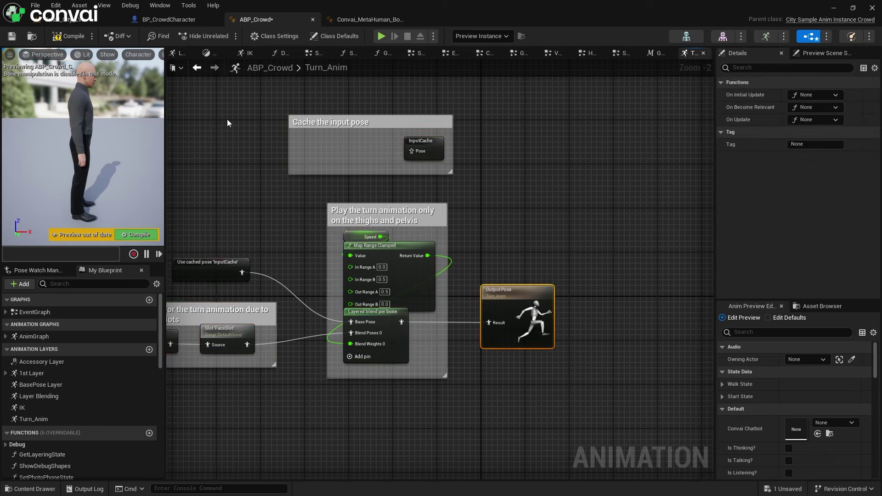
Add an Input Pose to the Turn_Anim layer inside the Cache the input pose comment
left_click(365, 20)
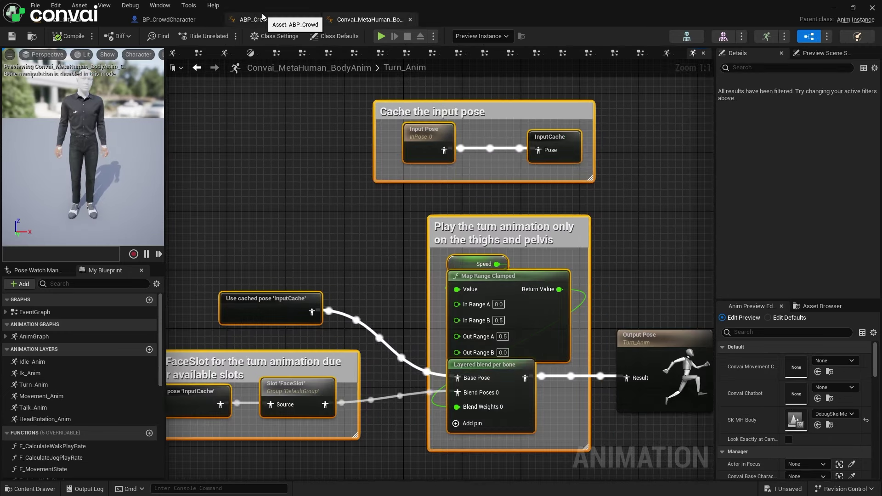
scroll(318, 137, "up", 2)
scroll(338, 165, "down", 2)
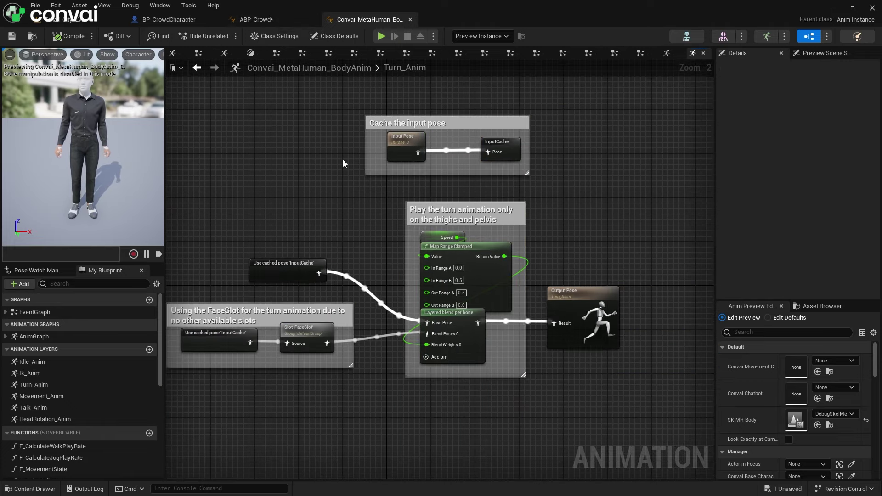
left_click(256, 19)
left_click(34, 419)
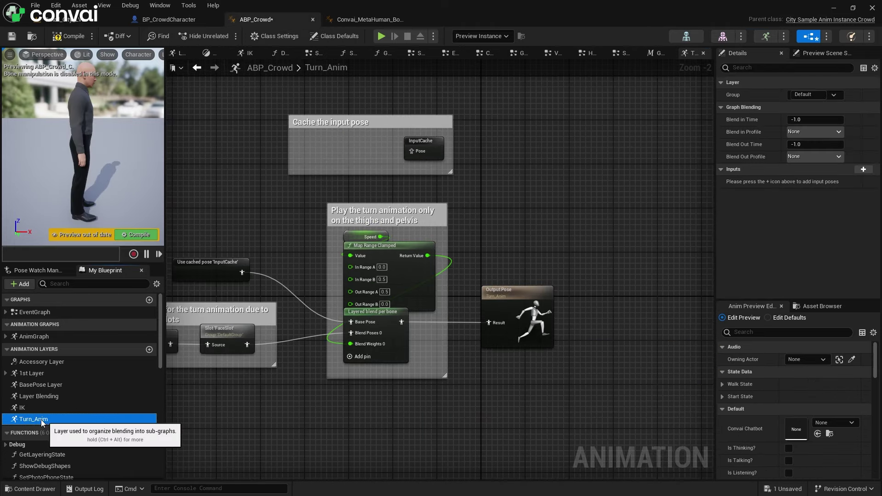
left_click(862, 169)
scroll(245, 237, "down", 1)
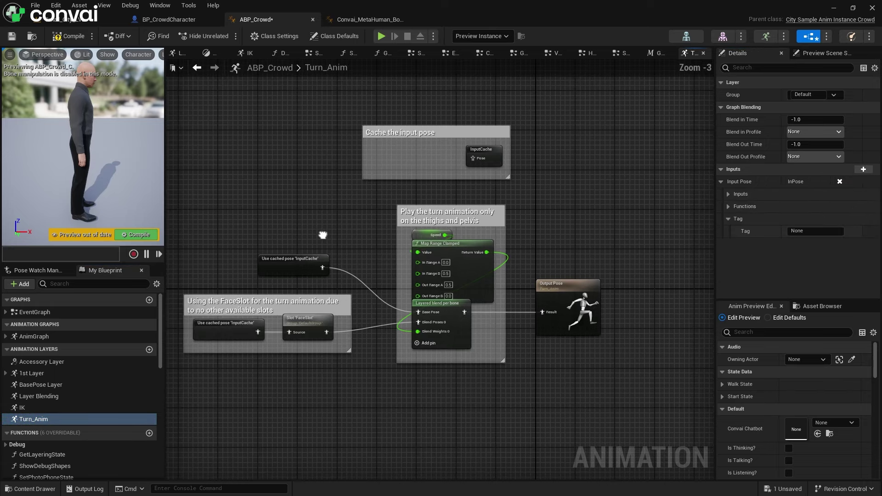
scroll(310, 213, "down", 1)
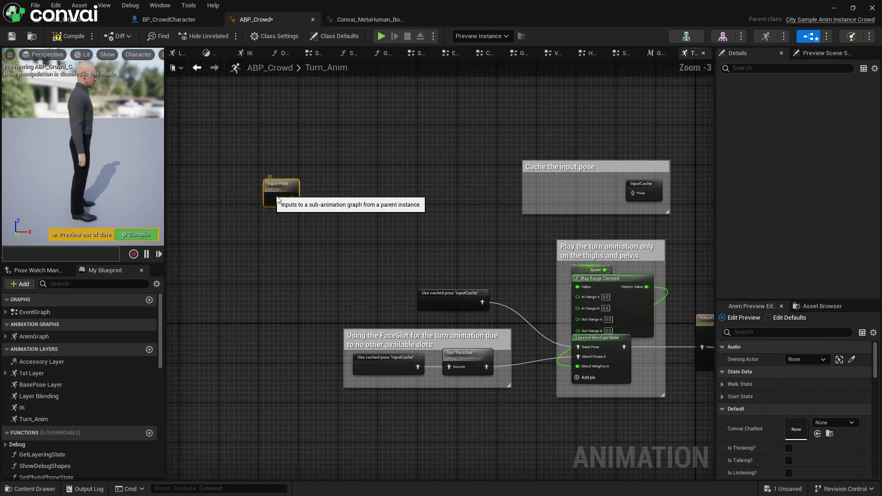
left_click_drag(268, 194, 630, 193)
scroll(572, 196, "up", 1)
Feed Turn_Anim's Input Pose into InputCache, compile, and add a HeadRotation_Anim layer
right_click_drag(592, 210, 352, 237)
scroll(300, 226, "up", 1)
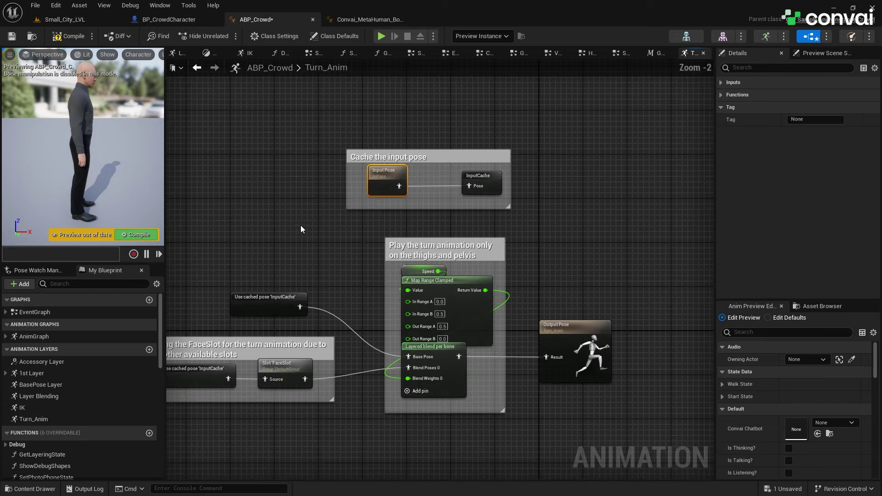
left_click(58, 37)
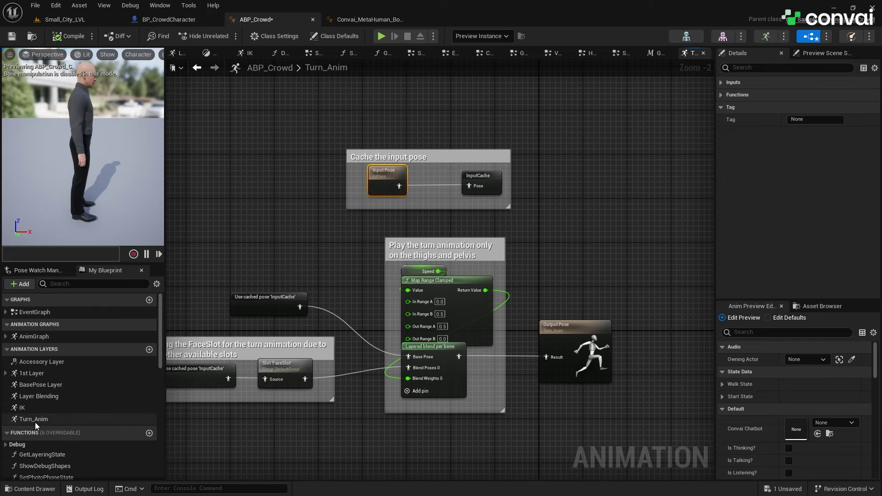
left_click(151, 351)
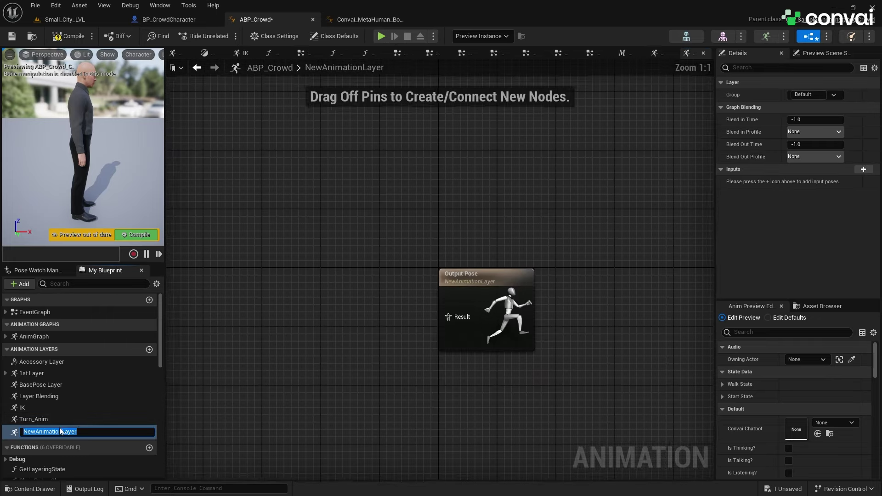
left_click(365, 19)
double_click(45, 419)
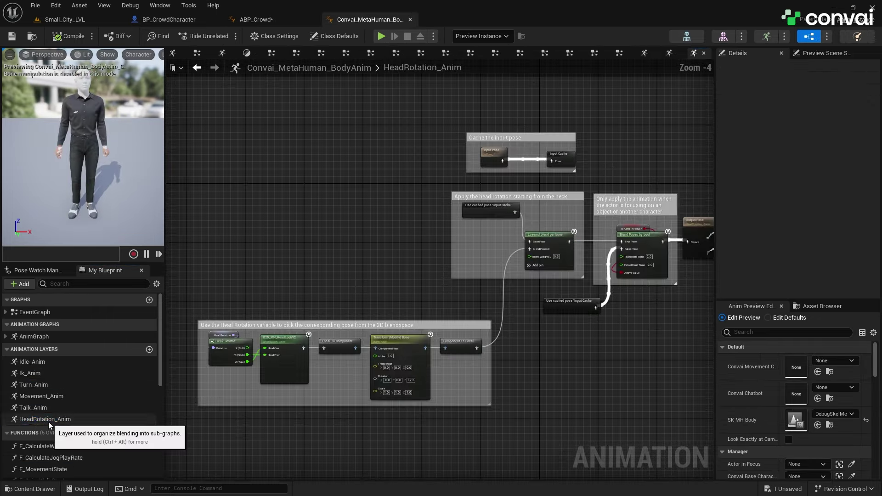
left_click(259, 18)
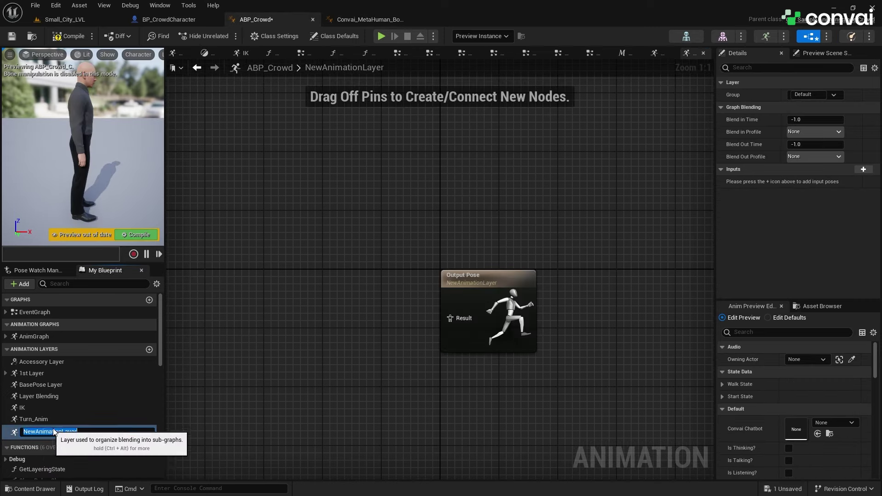
key("F2")
type("HeadRotation_Anim")
key("Return")
Copy all Convai head rotation nodes into HeadRotation_Anim, wiring Blend Poses by bool to Output Pose
left_click(365, 19)
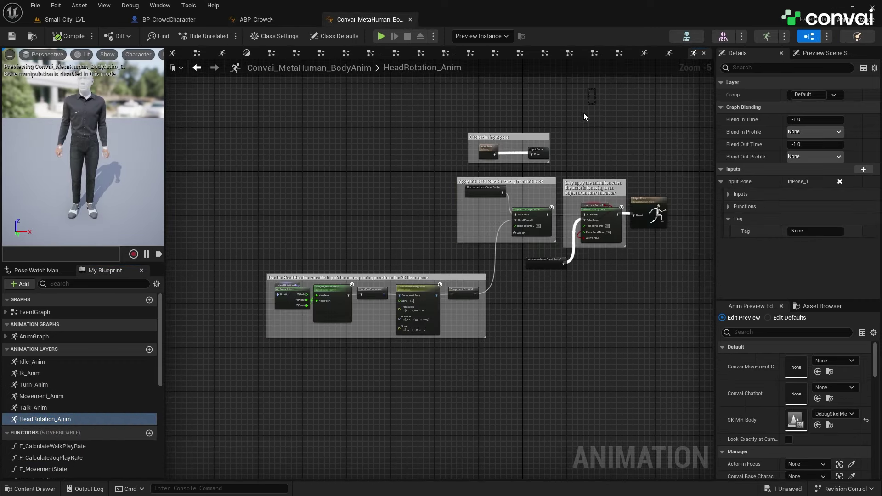
key("ctrl+a")
key("ctrl+c")
left_click(259, 18)
key("ctrl+v")
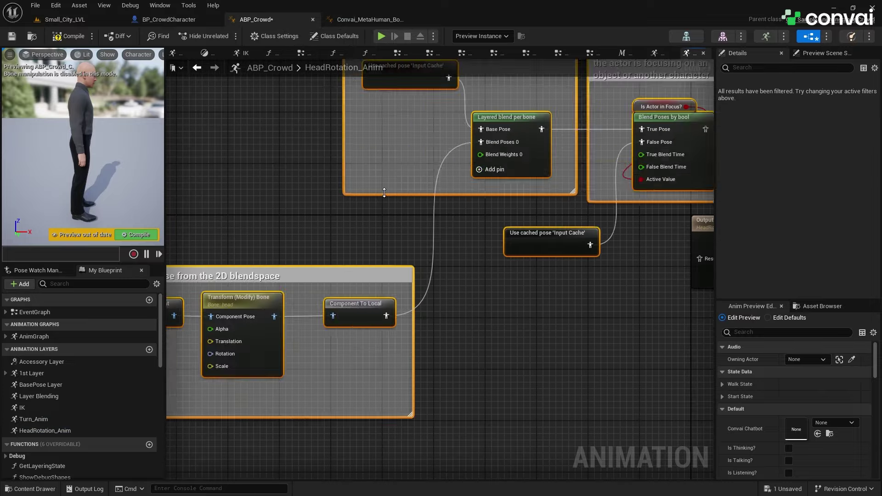
right_click_drag(383, 193, 463, 268)
scroll(459, 291, "up", 1)
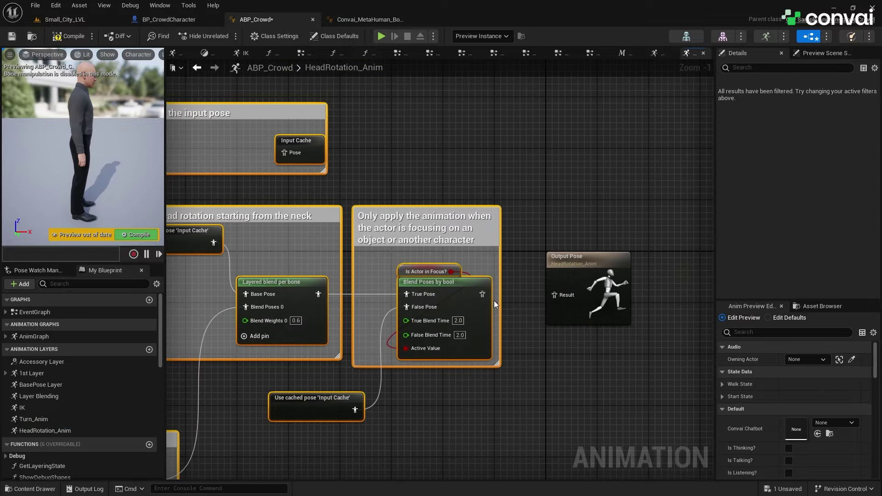
left_click_drag(481, 294, 554, 295)
left_click(349, 181)
mouse_move(350, 181)
right_mouse_down()
mouse_move(461, 206)
mouse_move(570, 253)
right_mouse_up()
scroll(460, 206, "up", 1)
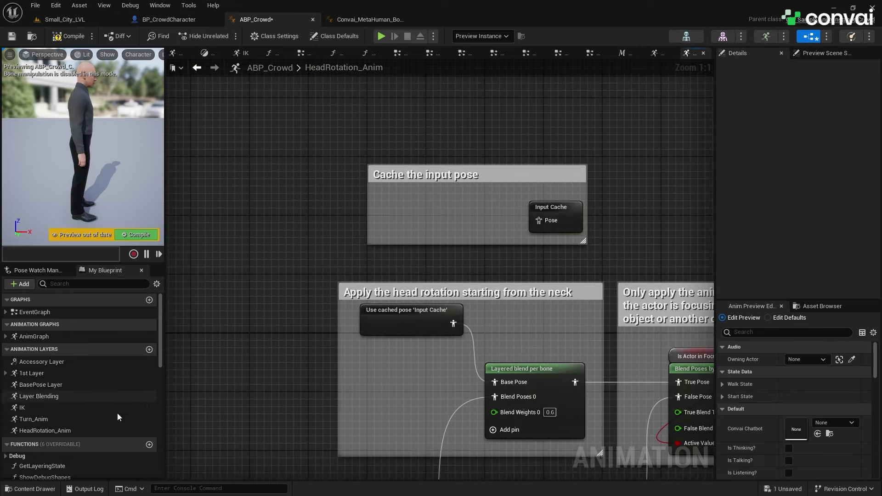
Add an Input Pose to HeadRotation_Anim, feed it into Input Cache, and compile
left_click(24, 434)
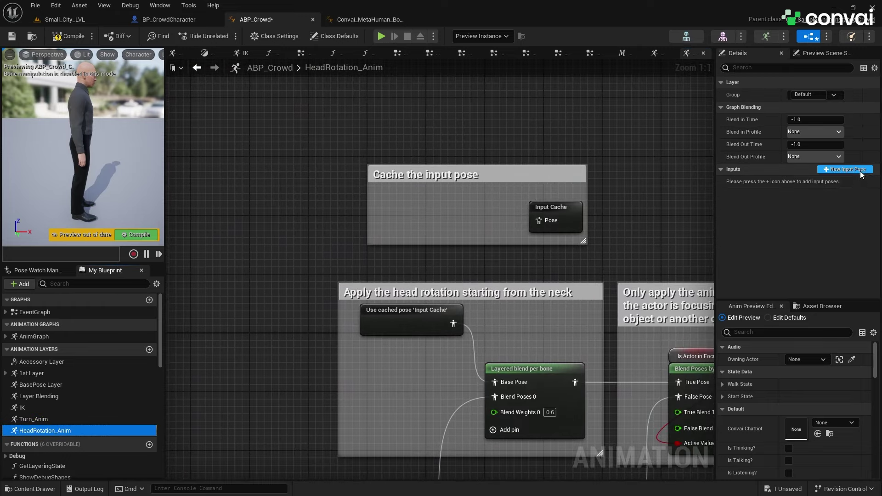
left_click(863, 168)
scroll(492, 199, "down", 3)
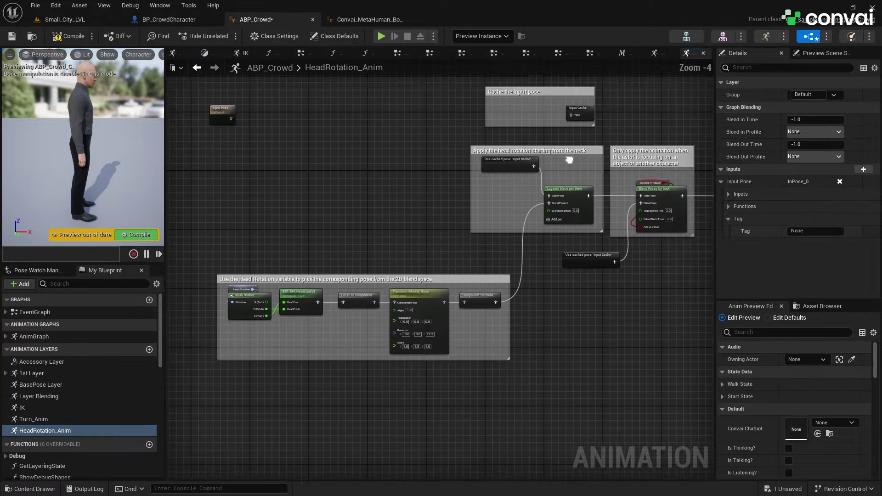
right_click_drag(492, 200, 348, 219)
left_click(288, 214)
scroll(543, 218, "up", 1)
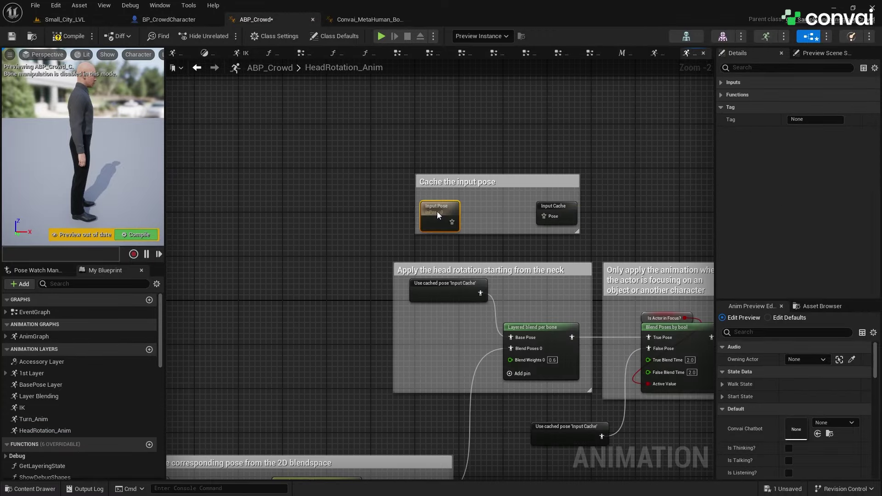
left_click_drag(453, 222, 543, 215)
left_click(309, 152)
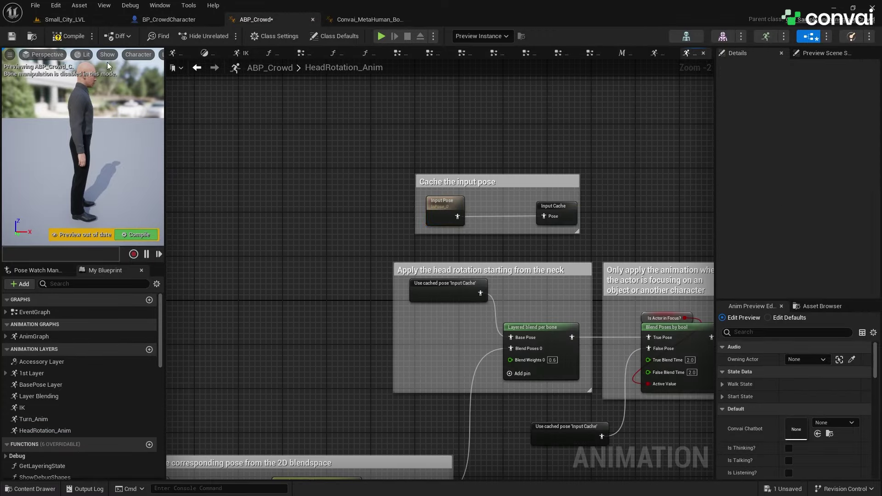
left_click(60, 40)
Save ABP_Crowd and open its AnimGraph to show the IK and Output Pose nodes
key("ctrl+s")
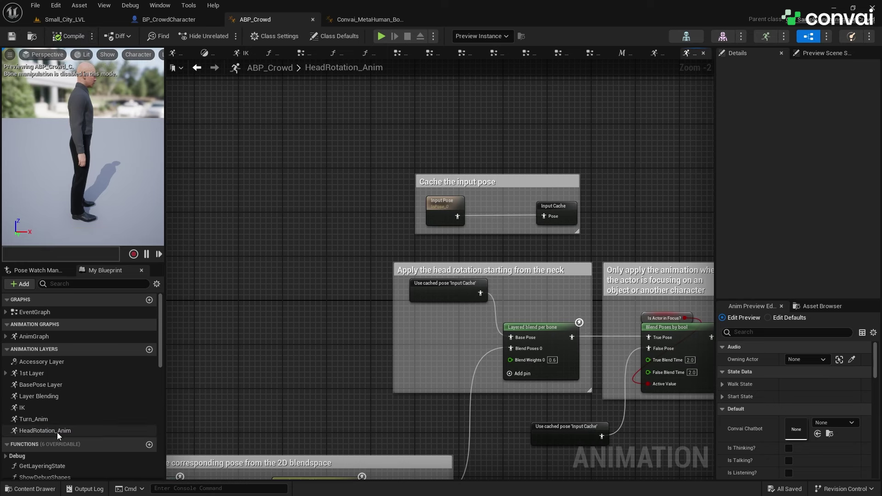
left_click(31, 336)
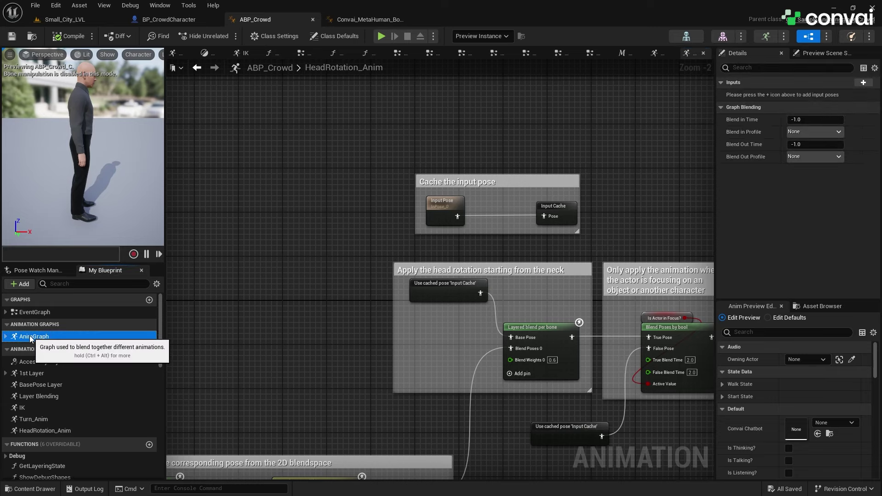
double_click(29, 335)
scroll(660, 273, "up", 5)
right_click_drag(608, 287, 451, 314)
left_click(635, 233)
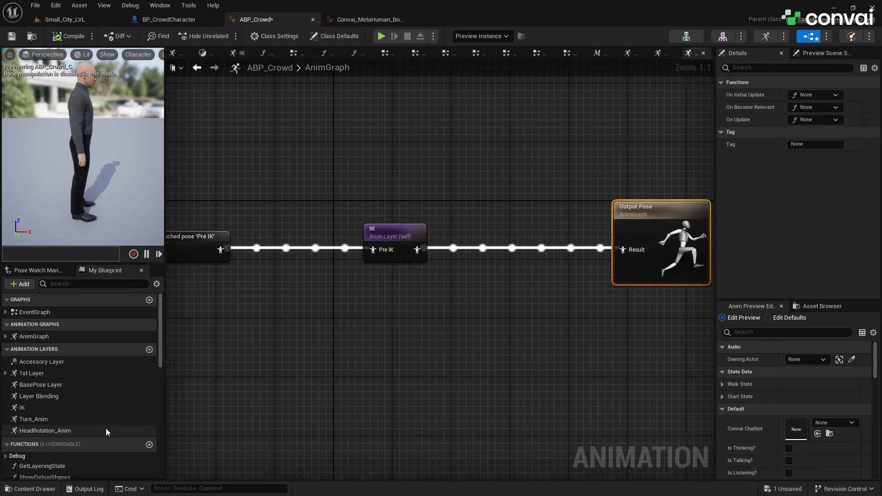
Place Turn_Anim and HeadRotation_Anim layer nodes and wire them in sequence into Output Pose
left_click_drag(33, 419, 382, 308)
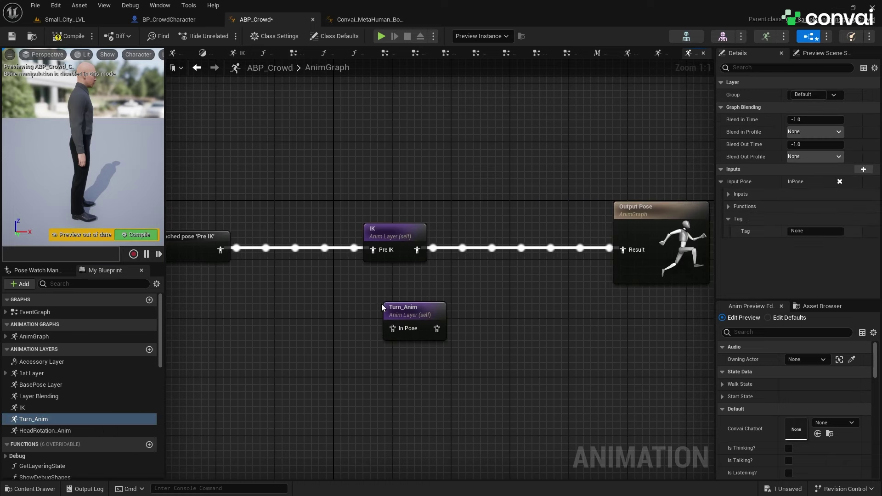
mouse_move(45, 430)
left_mouse_down()
mouse_move(468, 307)
mouse_move(435, 327)
left_mouse_up()
left_click_drag(498, 311, 506, 312)
mouse_move(518, 364)
left_mouse_down()
mouse_move(443, 317)
mouse_move(495, 238)
left_mouse_up()
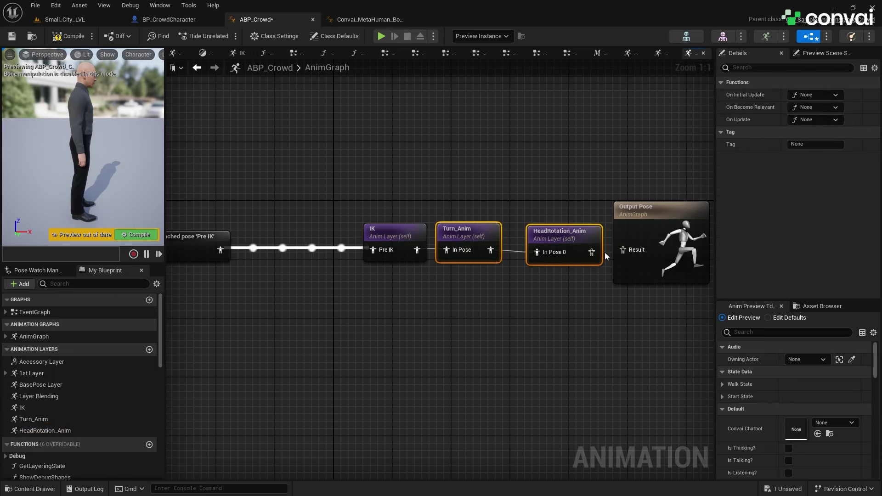
left_click(377, 237)
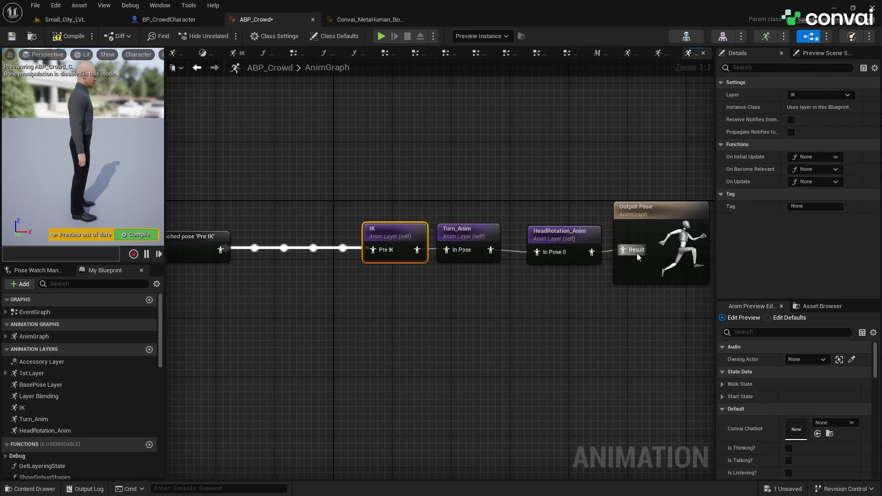
scroll(563, 238, "down", 1)
left_click_drag(620, 325, 291, 234)
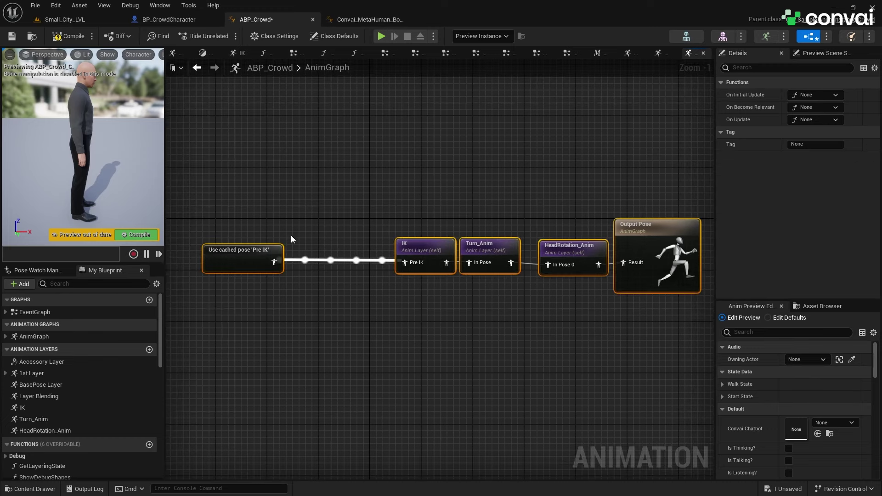
left_click(423, 184)
left_click(432, 255)
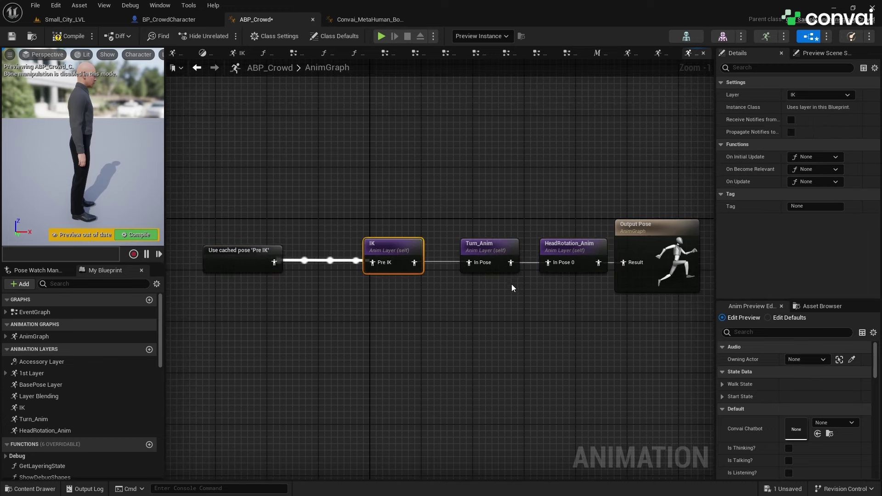
left_click(551, 309)
scroll(506, 289, "up", 1)
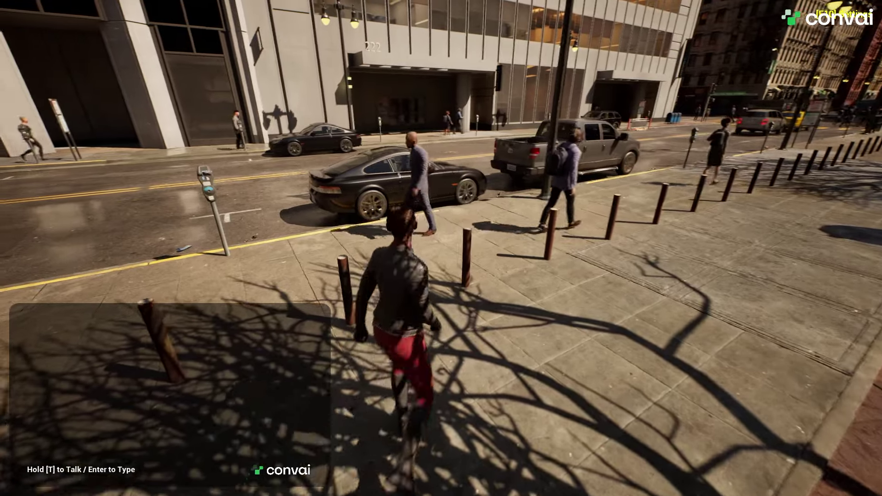
Walk the player up to George, greet him by voice, and step away
key("w")
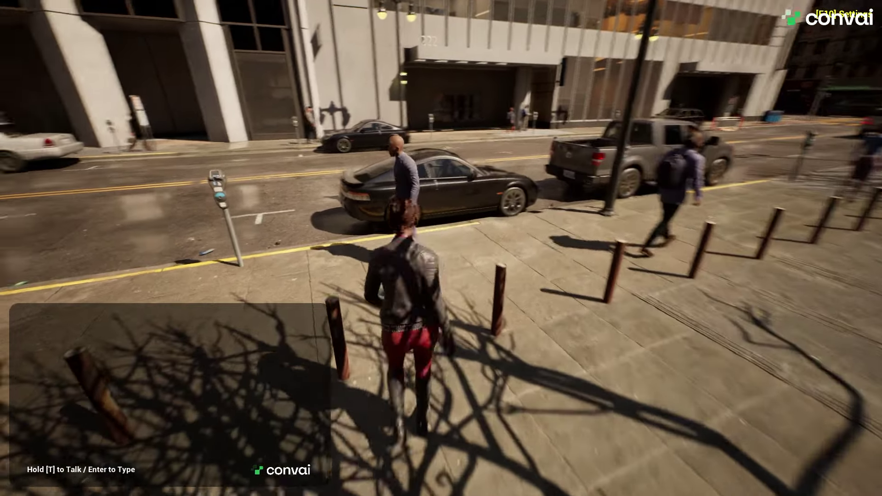
key("t")
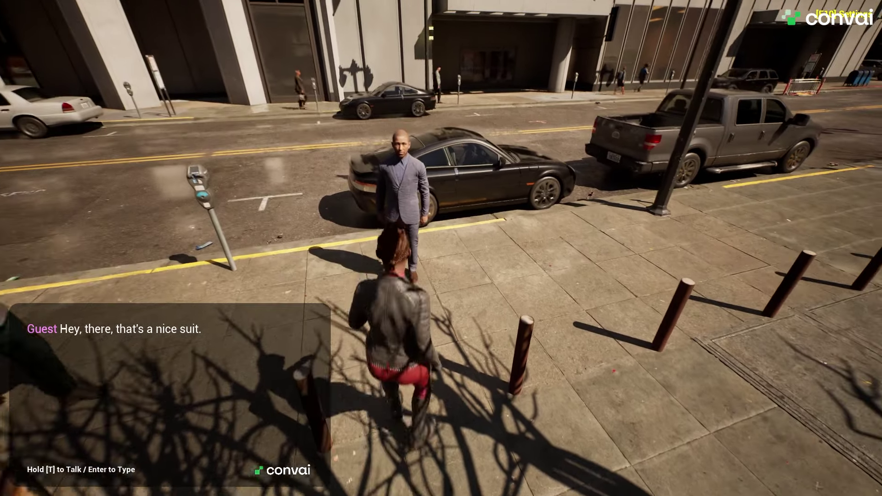
key("w")
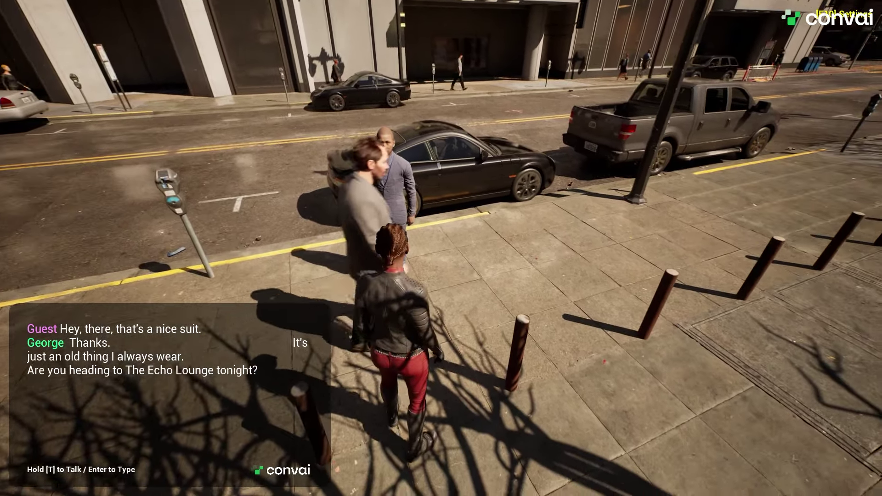
key("w")
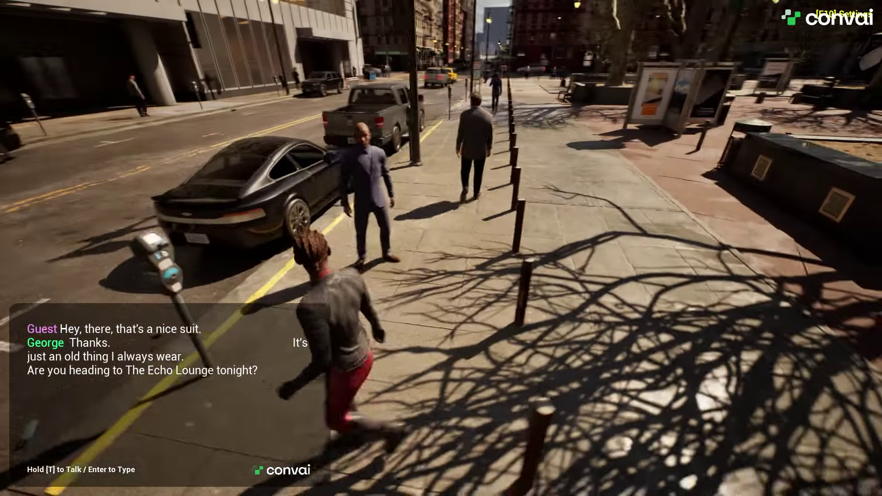
Stroll the sidewalk past the bollards and come back to greet George again
key("w")
key("w")
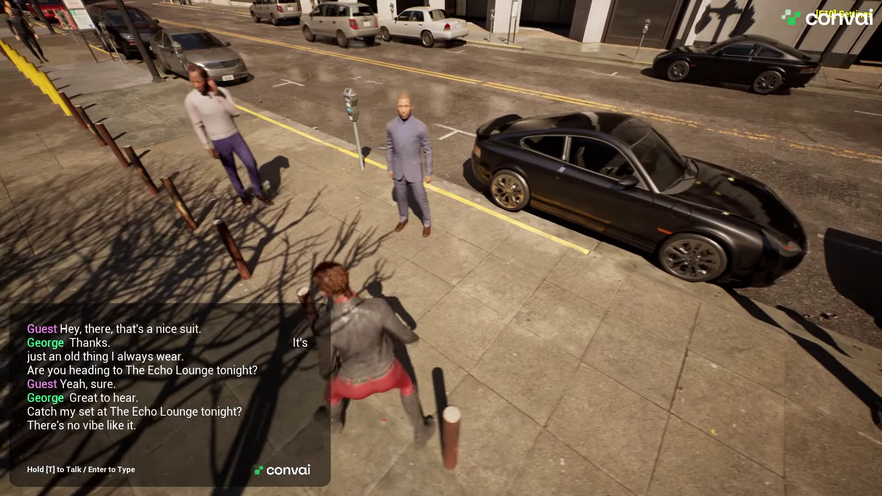
key("w")
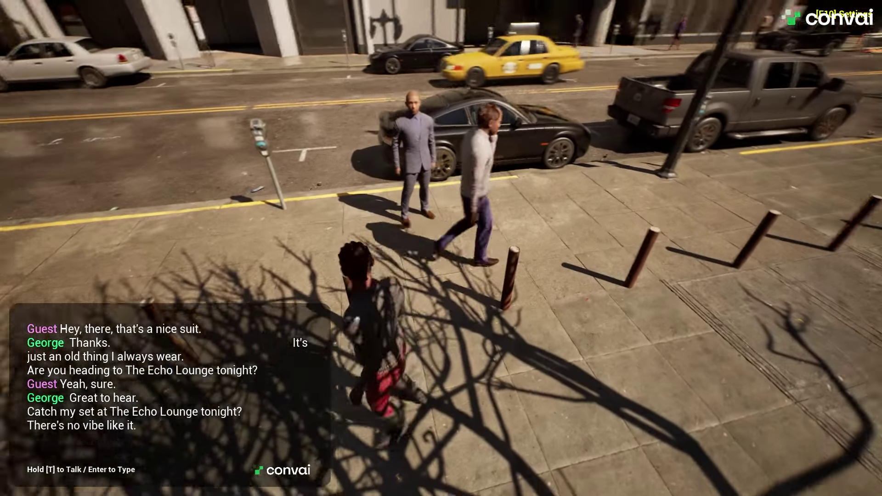
key("w")
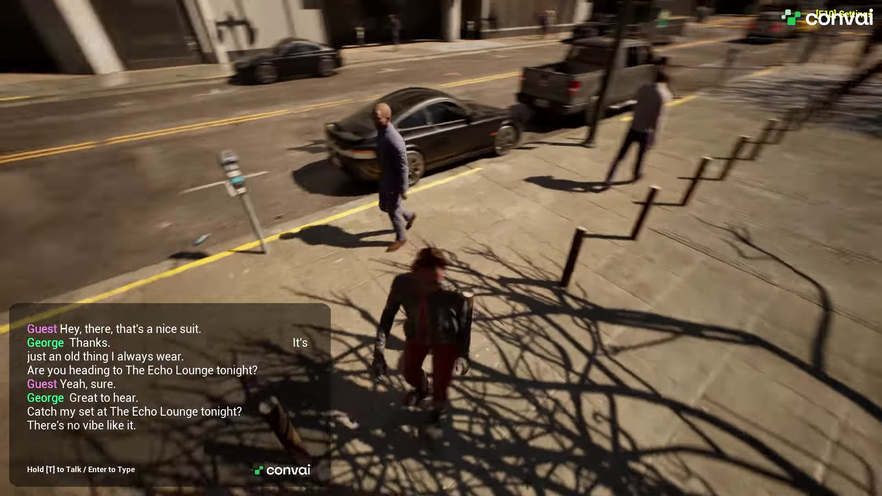
key("w")
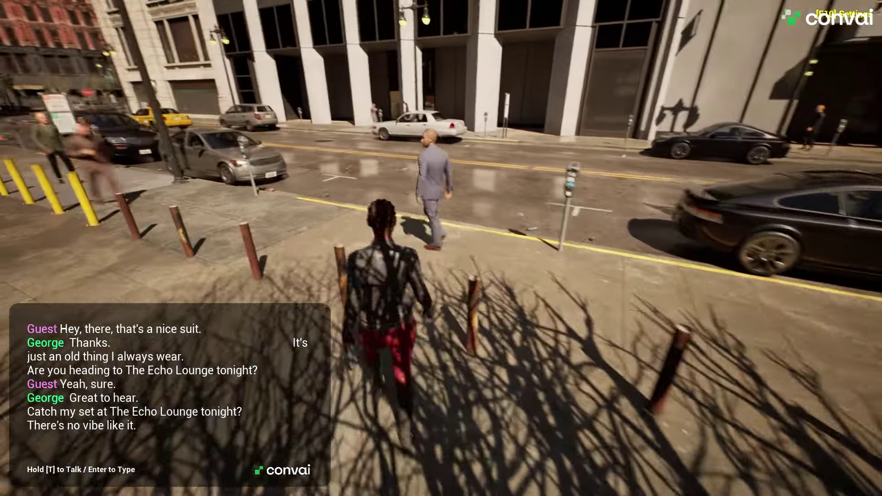
key("w")
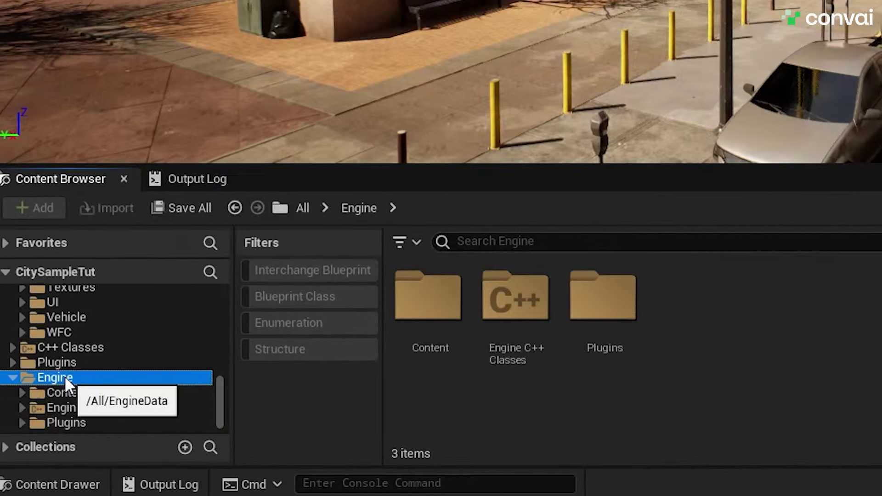
Find and open the Convai_MetaHuman_FaceAnim blueprint in the engine content
left_click(290, 369)
type("onvai")
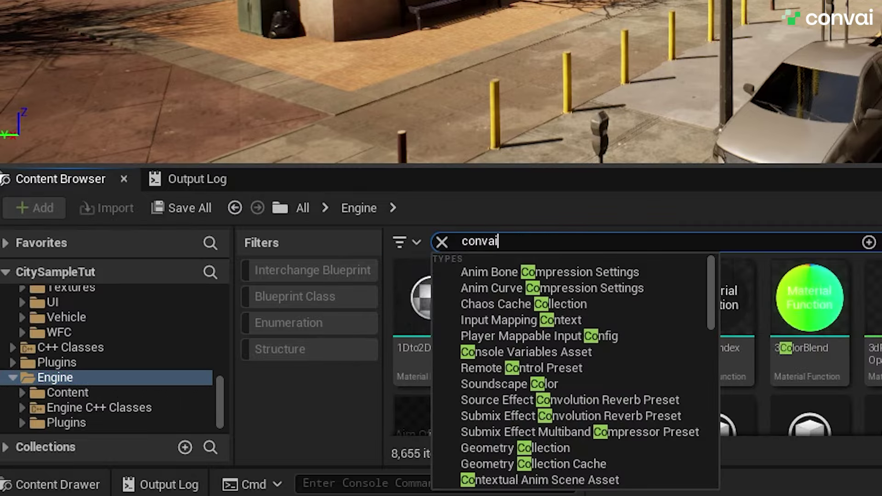
type(" face")
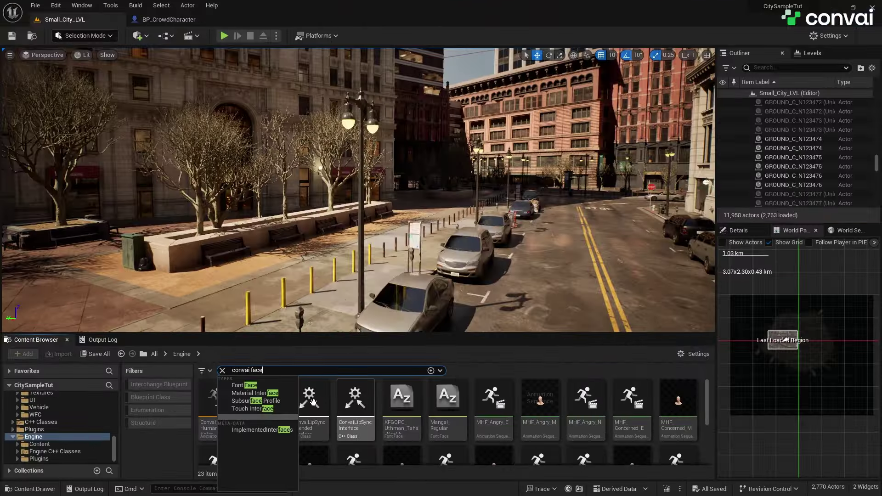
left_click(312, 402)
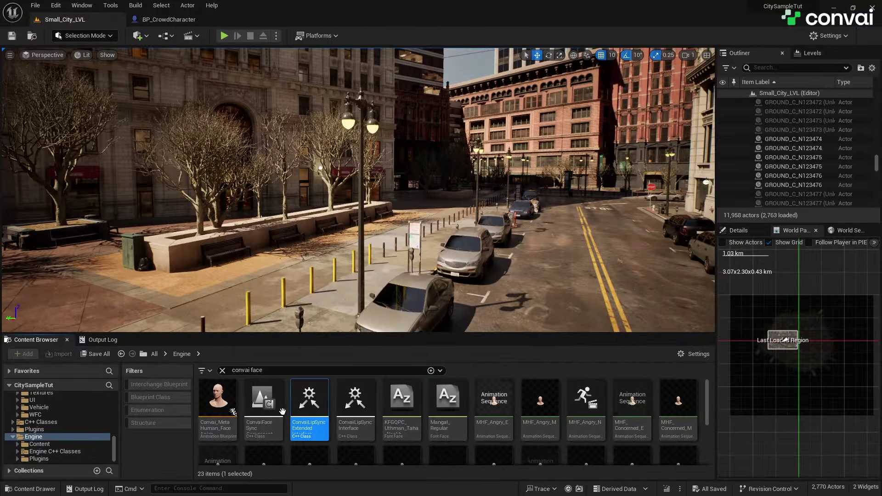
left_click(226, 436)
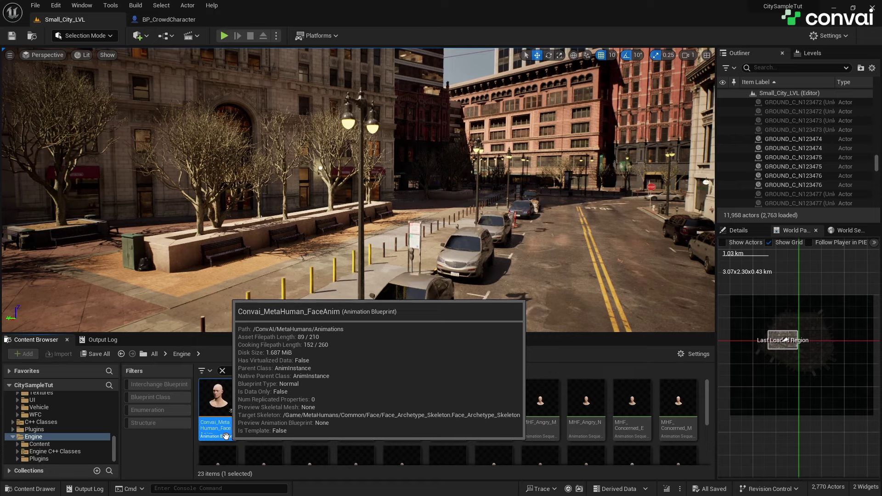
key("Return")
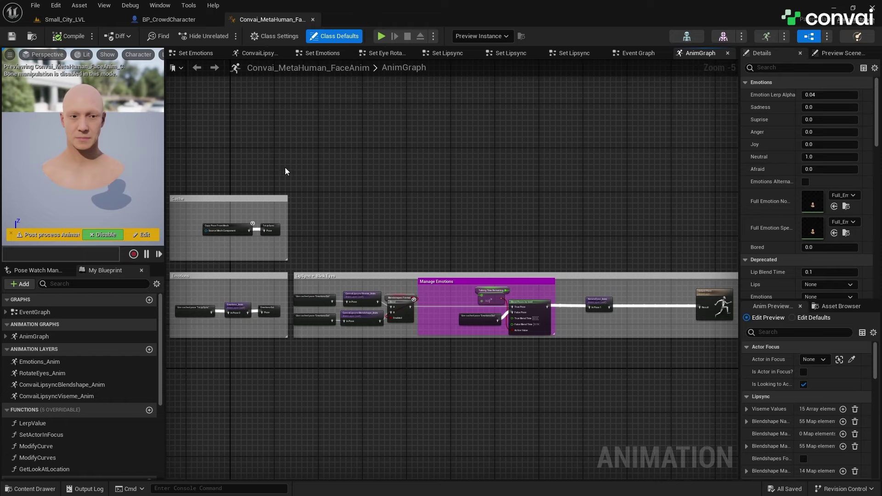
Paste the blueprint into Crowd > Character > Anims as Convai_CitySample_MetaHuman_FaceAnim
left_click(65, 20)
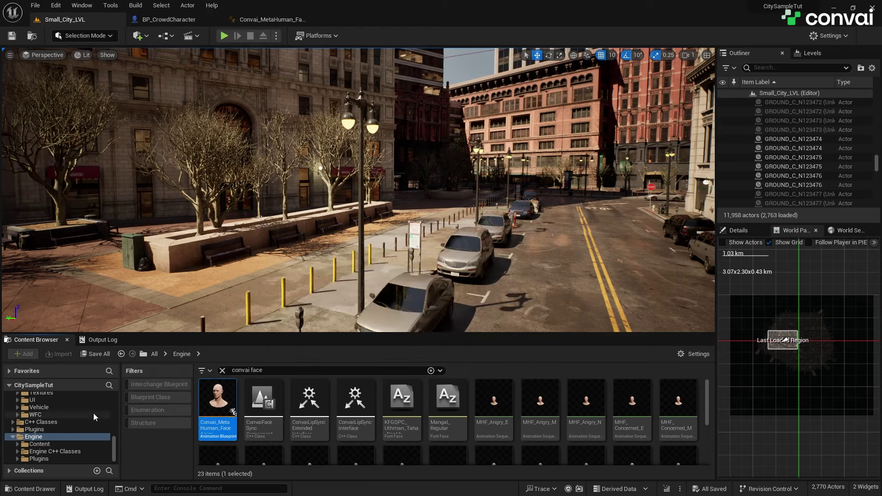
scroll(107, 446, "up", 5)
left_click(38, 444)
left_click(222, 370)
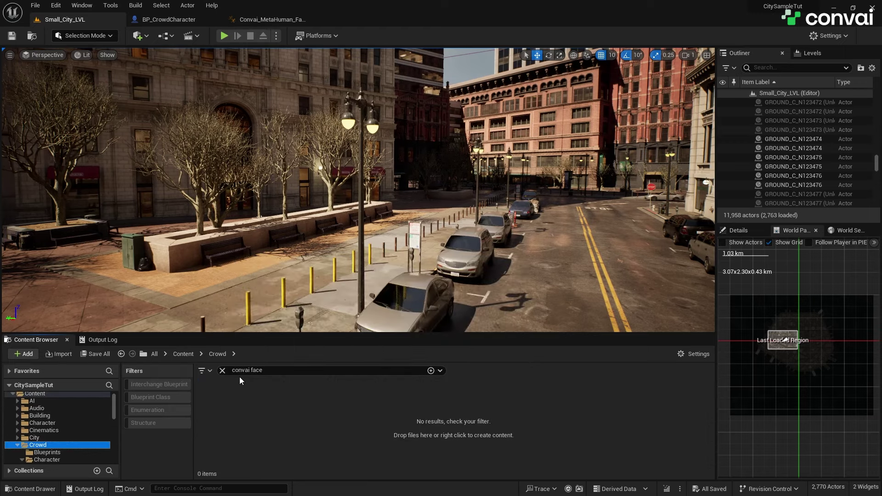
double_click(258, 402)
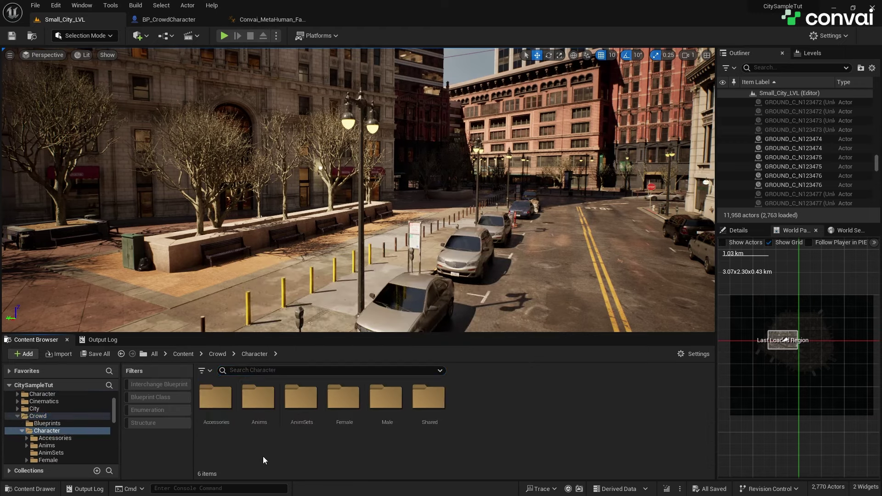
double_click(260, 403)
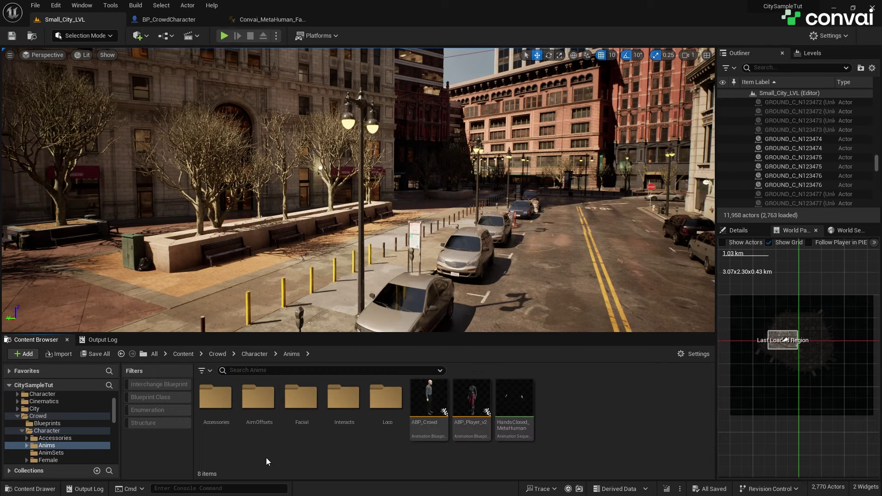
key("ctrl+v")
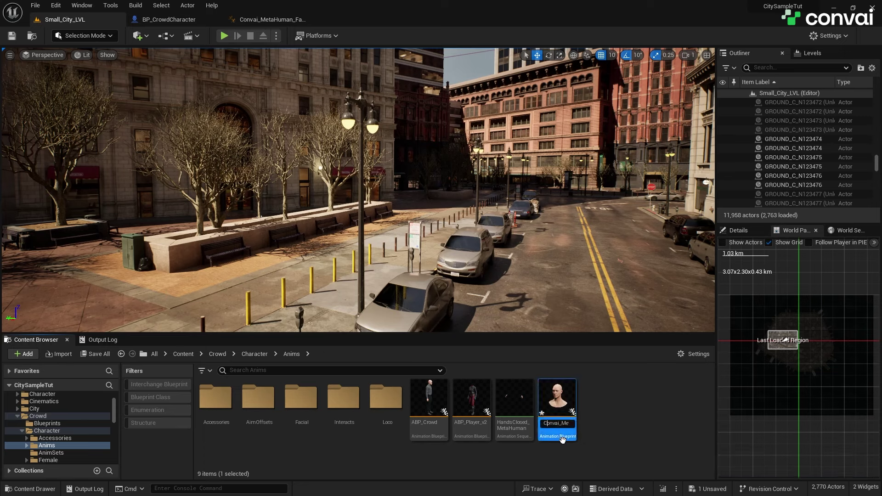
type("CitySample_")
key("Return")
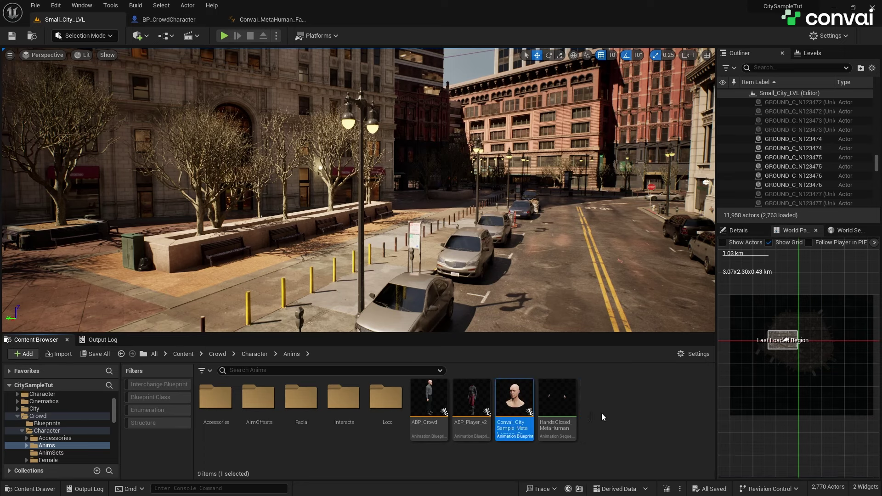
left_click(530, 464)
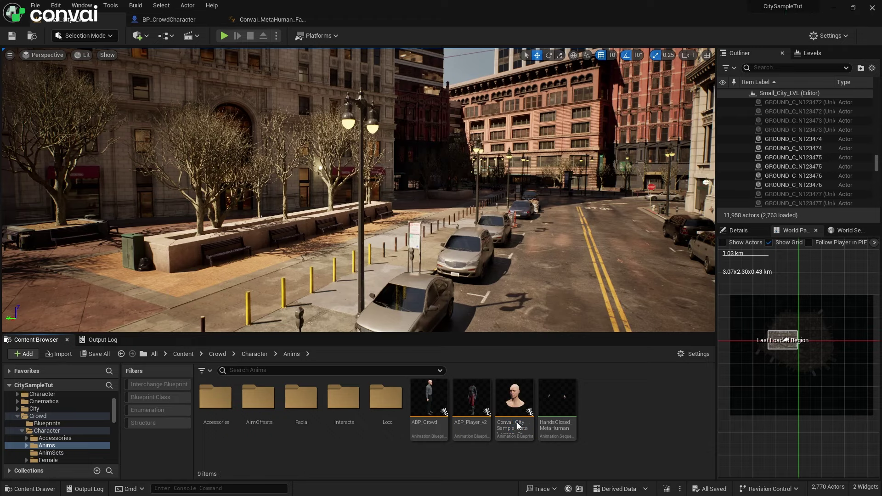
In the copied blueprint, cast the owning actor to CitySampleCrowdCharacter after Is Valid
left_click(518, 410)
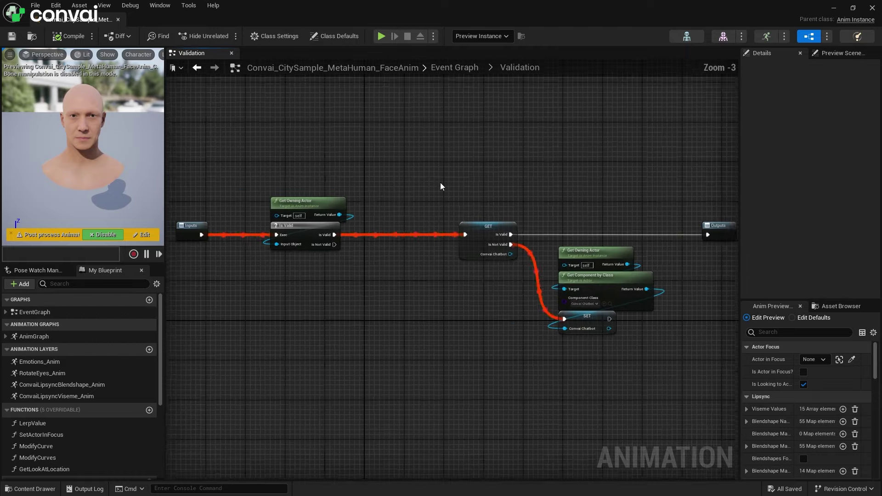
left_click_drag(322, 321, 199, 229)
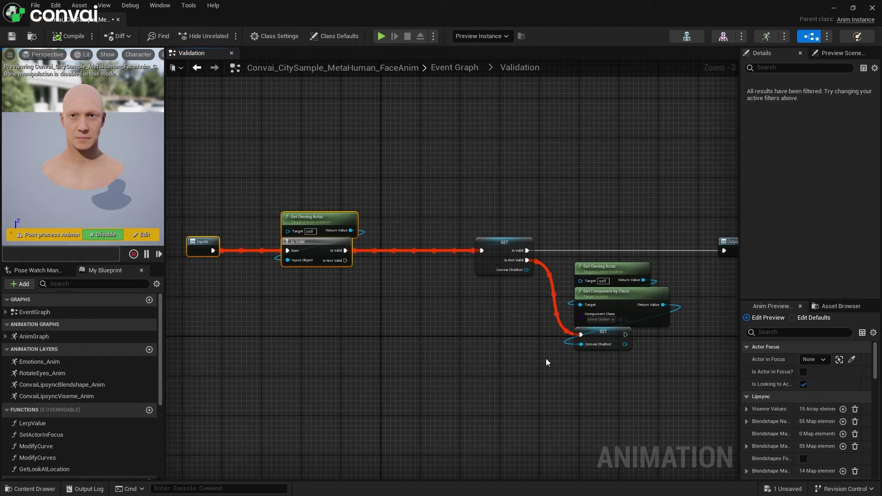
left_click_drag(547, 360, 425, 333)
right_click_drag(426, 334, 469, 321)
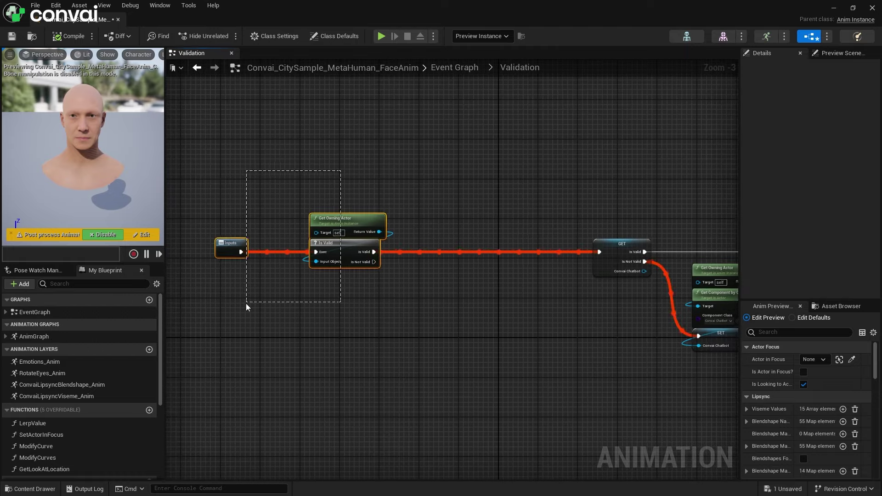
scroll(359, 293, "up", 4)
mouse_move(313, 199)
left_mouse_down()
mouse_move(384, 149)
mouse_move(416, 185)
left_mouse_up()
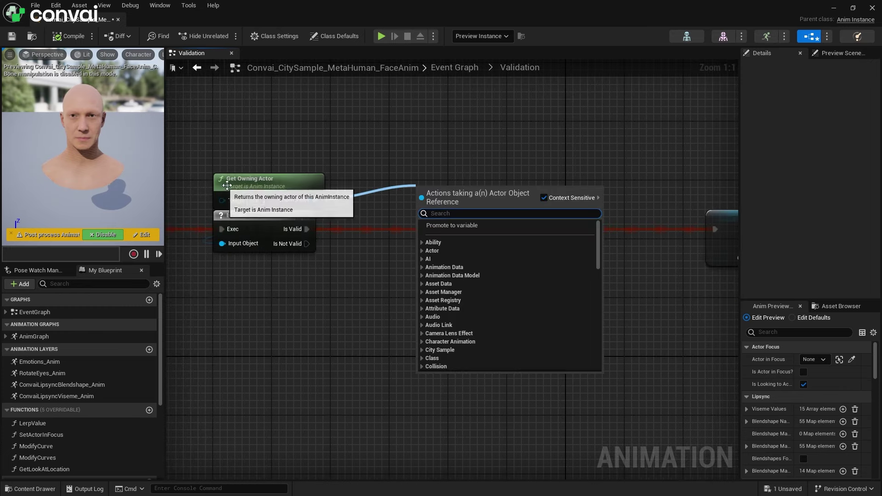
type("cast to c")
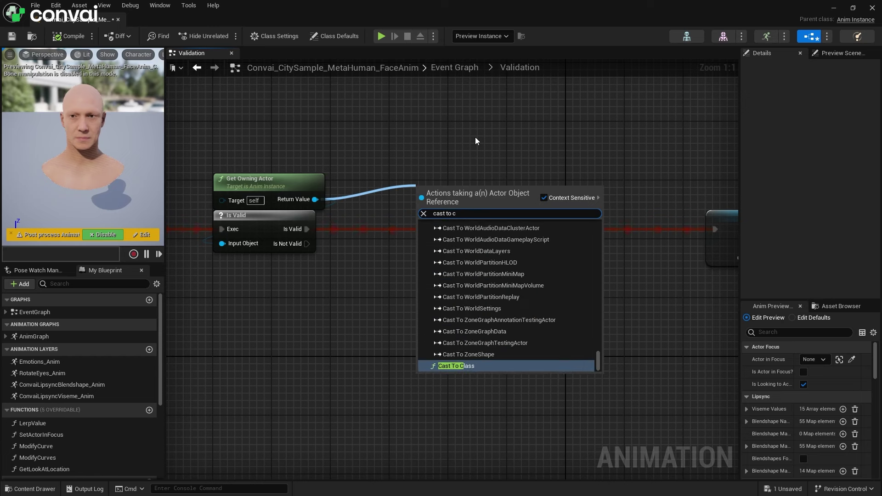
type("itysamplecro")
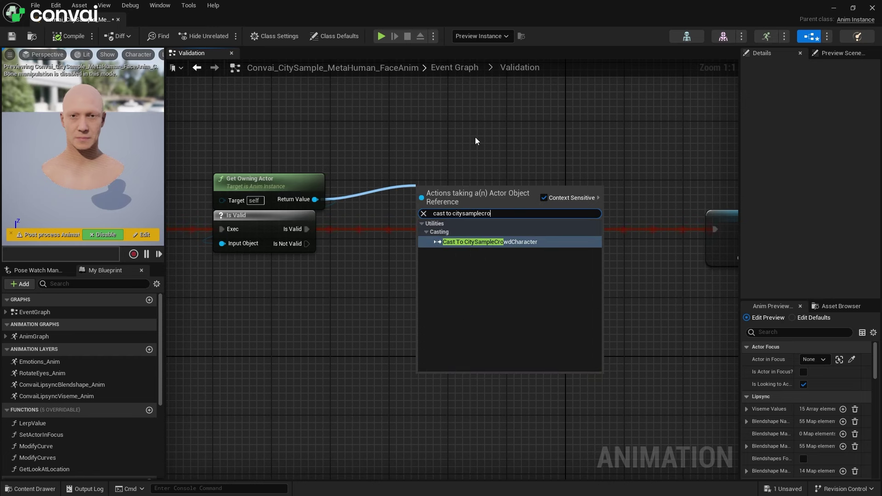
left_click(514, 242)
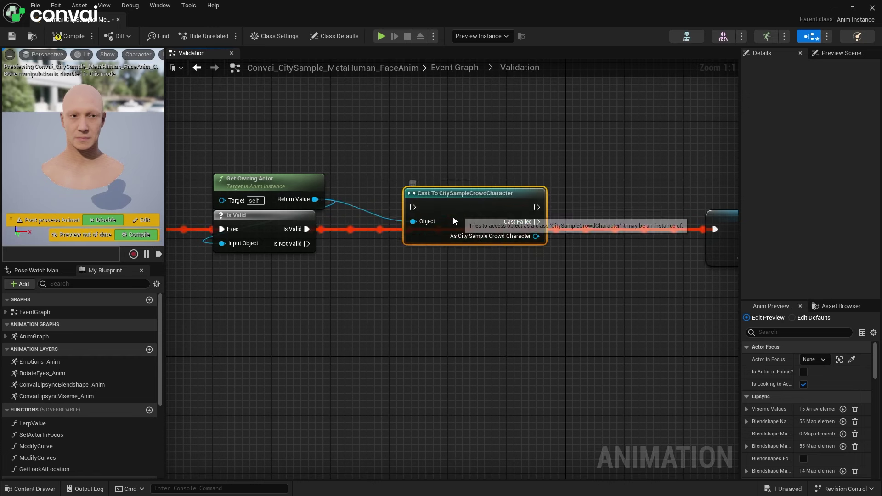
left_click_drag(453, 217, 398, 245)
left_click_drag(345, 225, 313, 229)
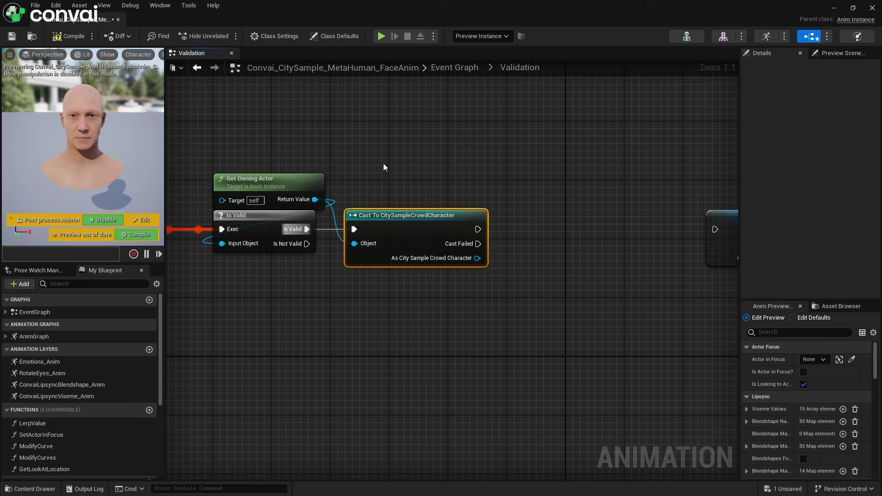
scroll(384, 166, "down", 1)
Get the cast character's Mesh, promote it to a Mesh variable, and set it after the cast
right_click_drag(464, 248, 350, 293)
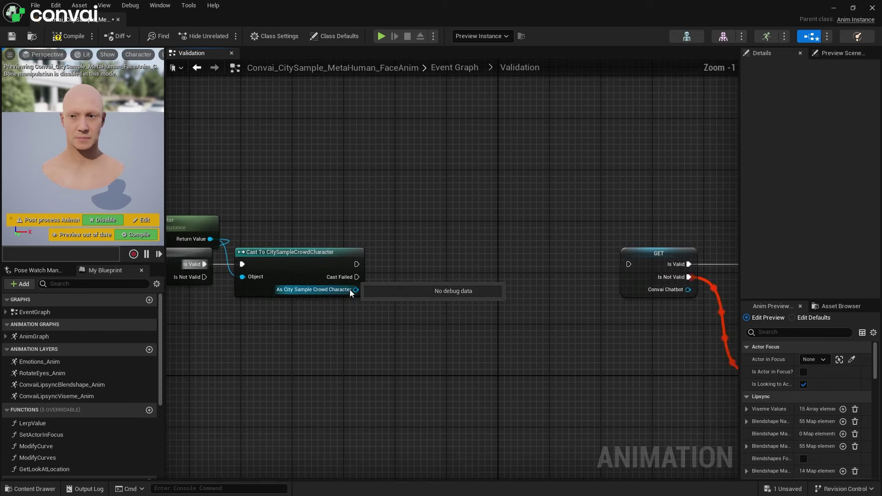
left_click_drag(350, 292, 390, 337)
type("get")
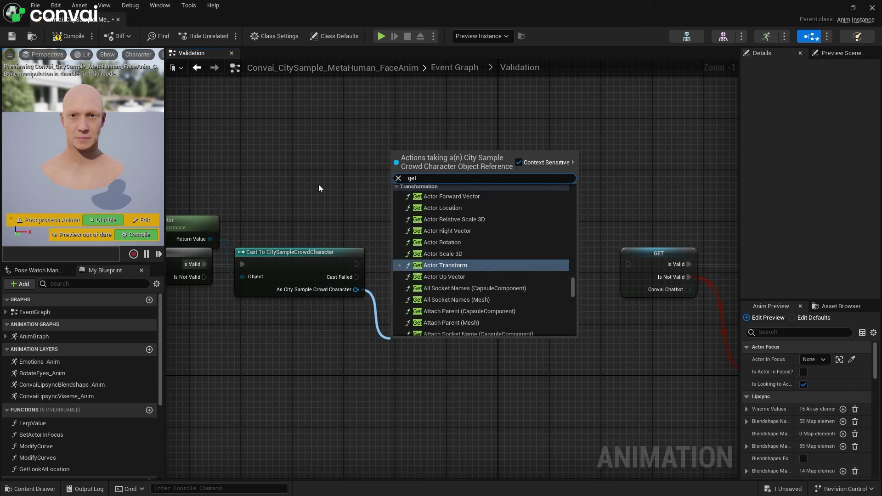
type(" mesh")
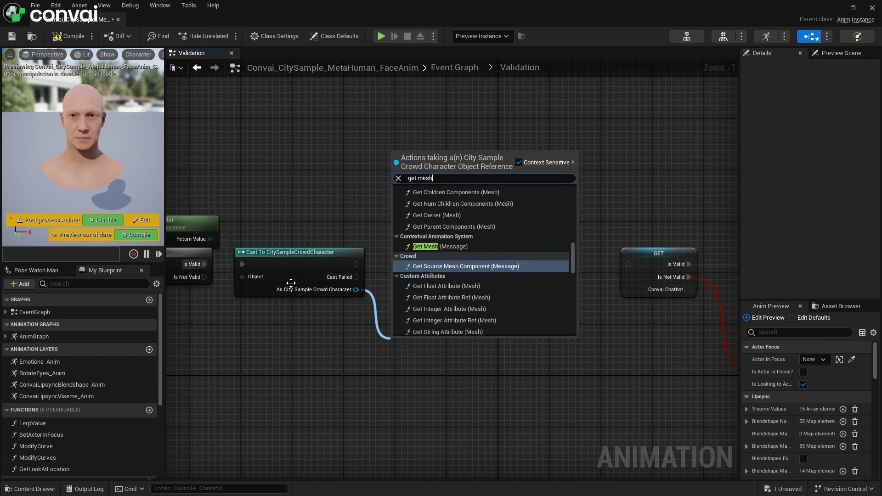
scroll(483, 270, "down", 1)
scroll(483, 269, "down", 1)
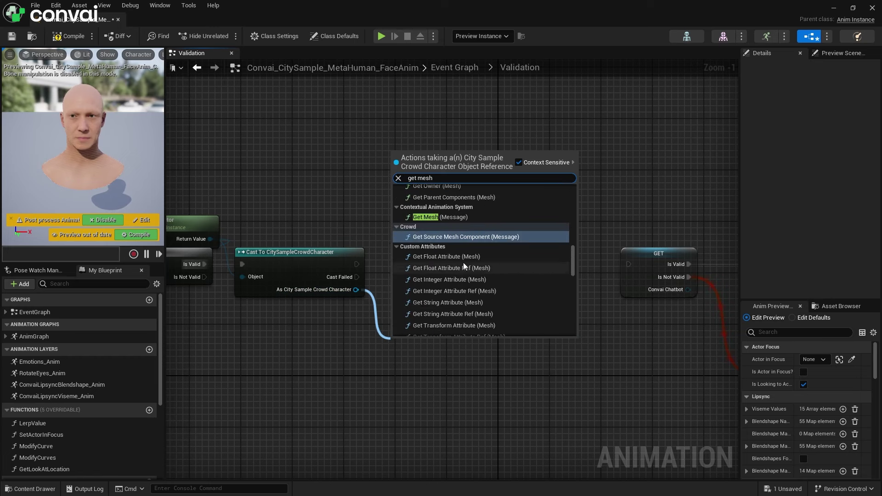
scroll(441, 278, "down", 1)
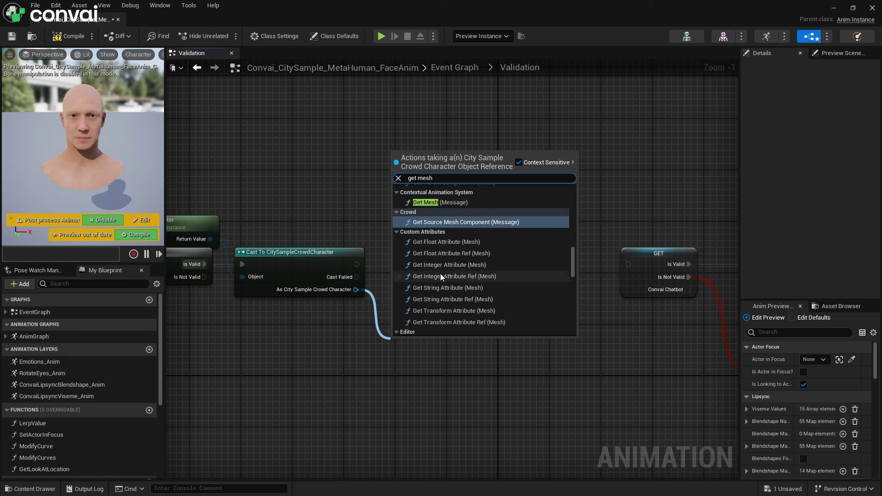
left_click(473, 242)
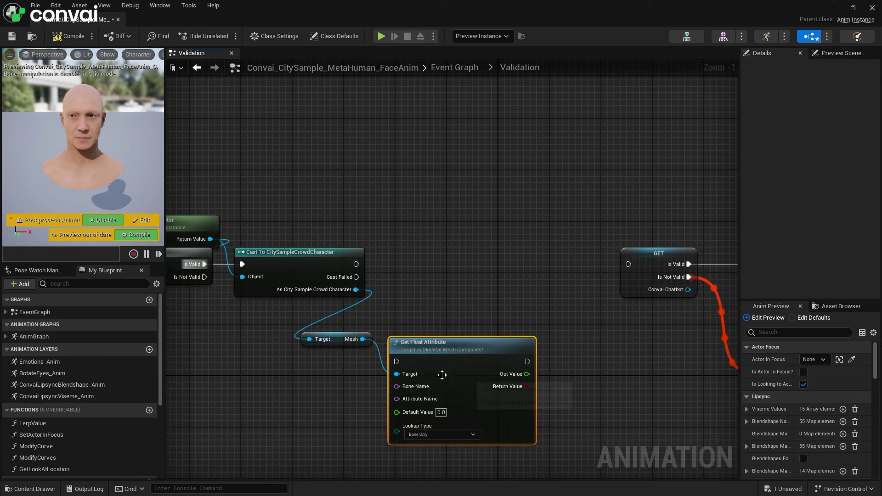
right_click(363, 340)
left_click(403, 357)
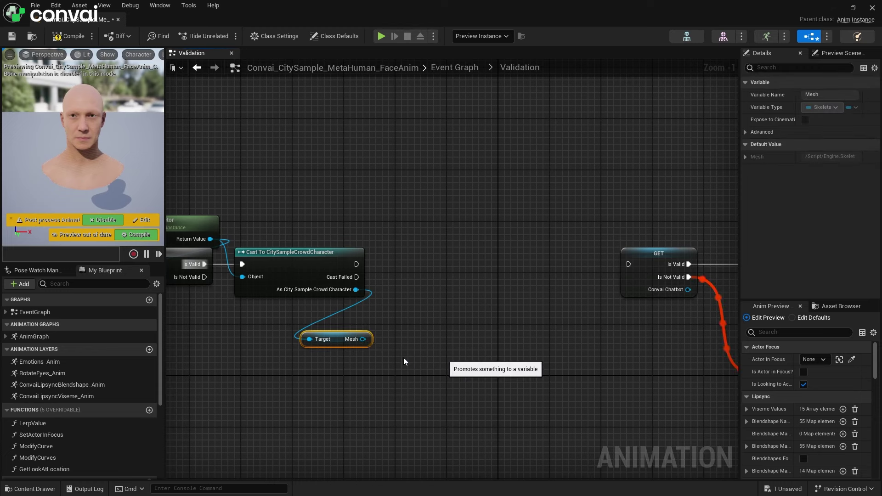
left_click_drag(482, 347, 432, 278)
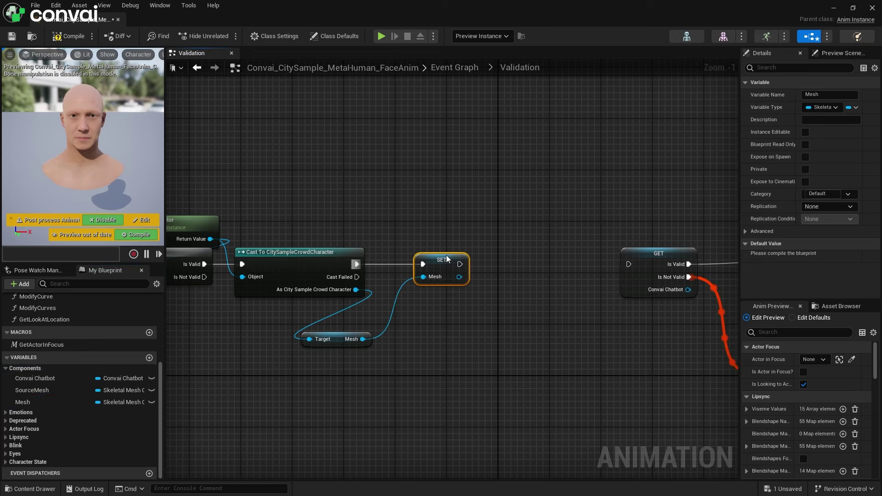
left_click_drag(343, 339, 392, 324)
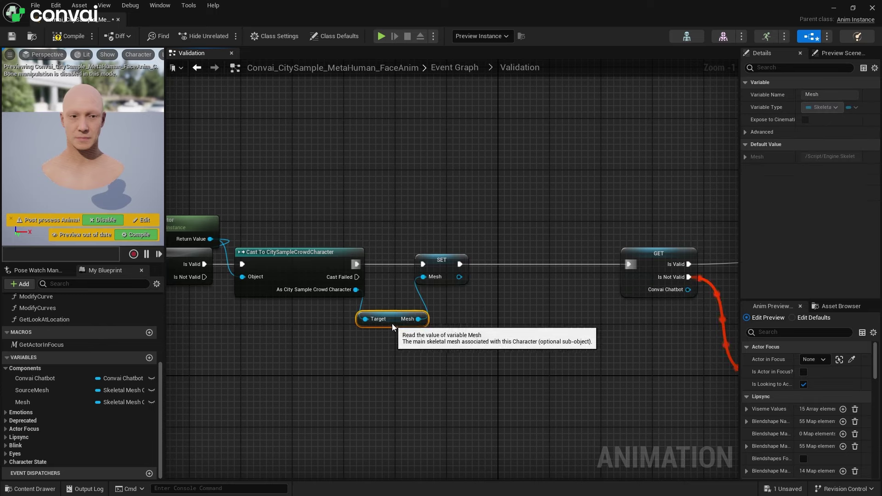
left_click(326, 357)
scroll(430, 316, "down", 2)
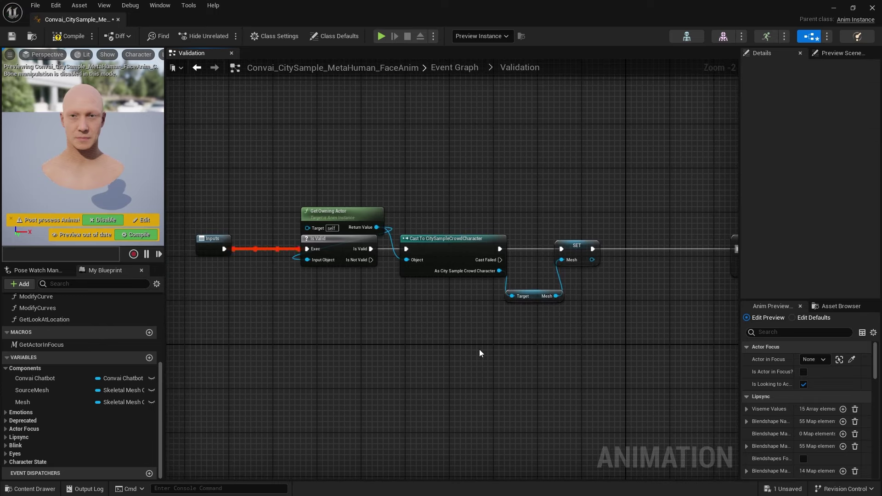
scroll(551, 305, "up", 1)
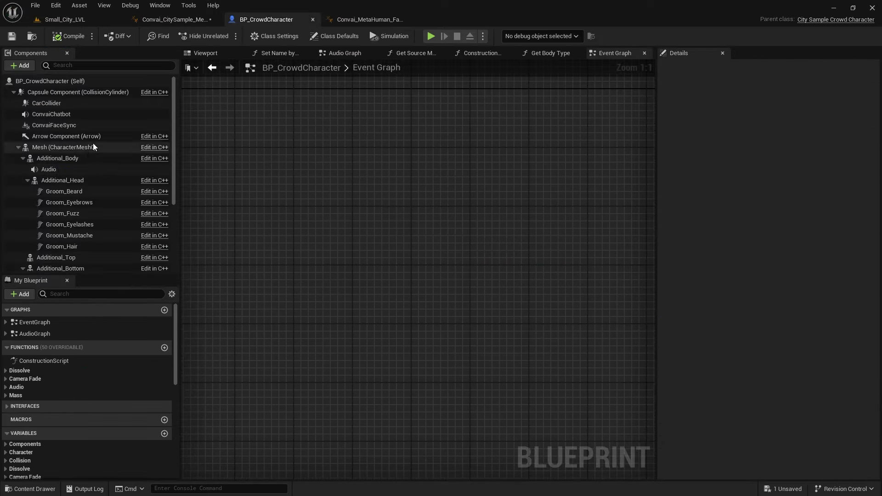
Check BP_CrowdCharacter's mesh component, then open the face blueprint's AnimGraph
left_click(69, 146)
left_click(164, 20)
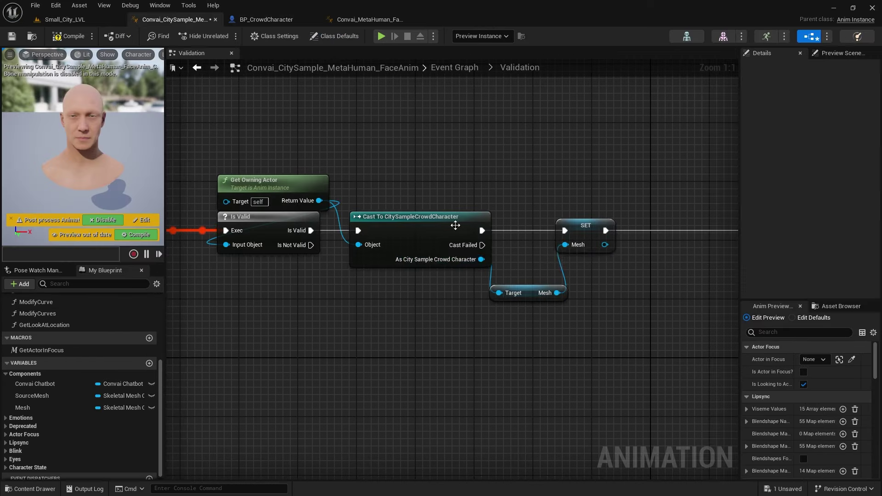
scroll(374, 148, "down", 1)
scroll(413, 146, "down", 1)
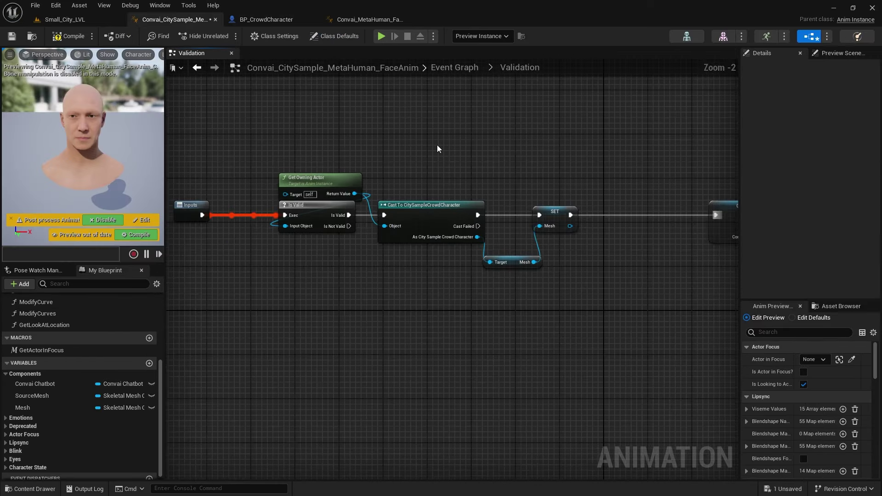
left_click_drag(578, 298, 428, 196)
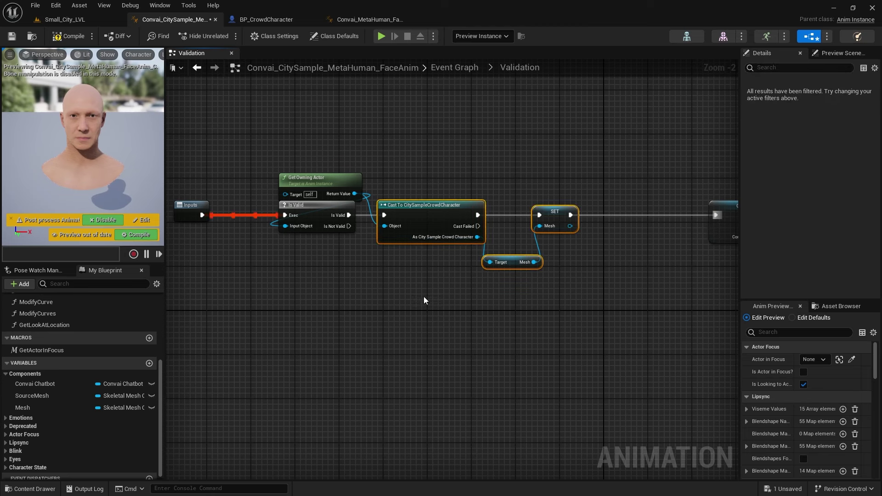
left_click(323, 280)
scroll(75, 354, "up", 3)
scroll(75, 354, "up", 3)
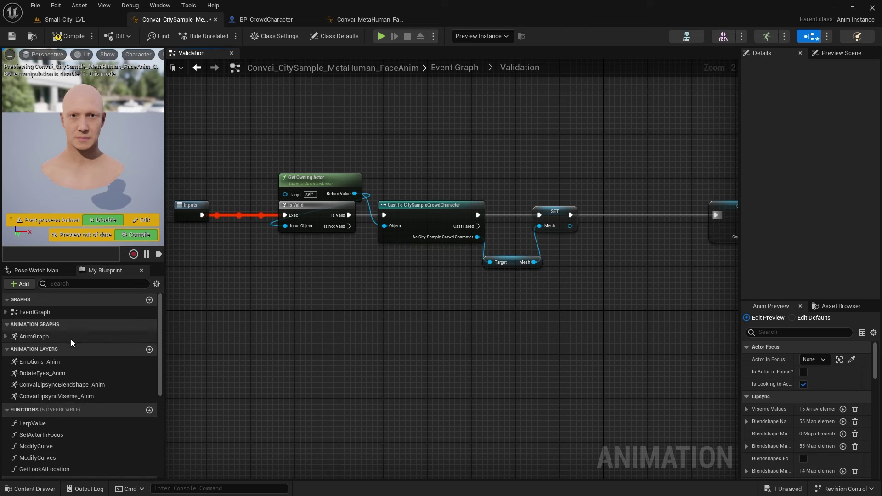
double_click(33, 337)
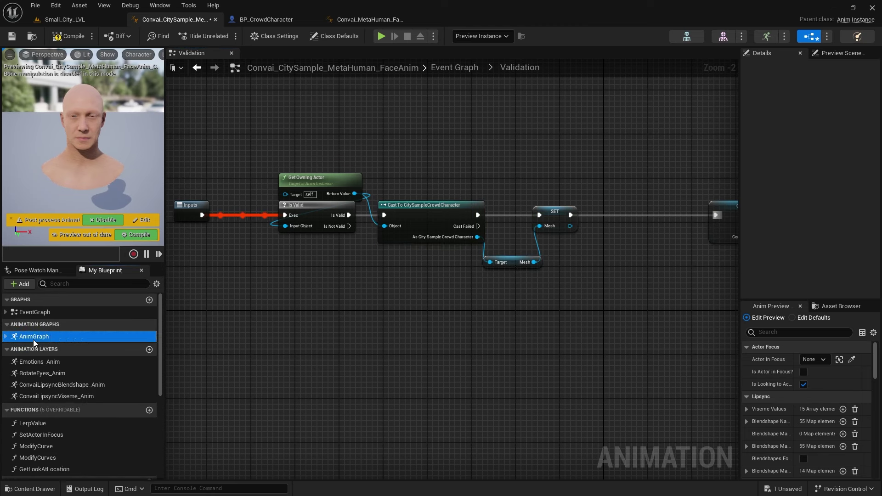
scroll(255, 234, "up", 4)
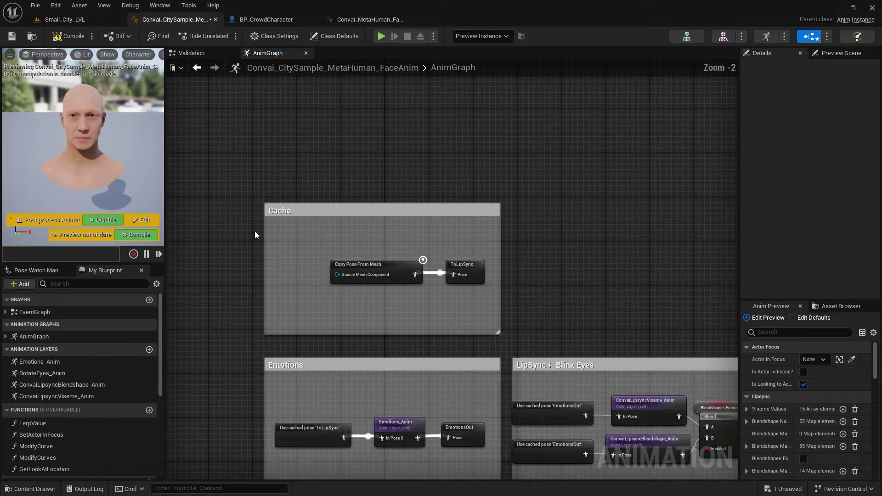
scroll(245, 256, "up", 1)
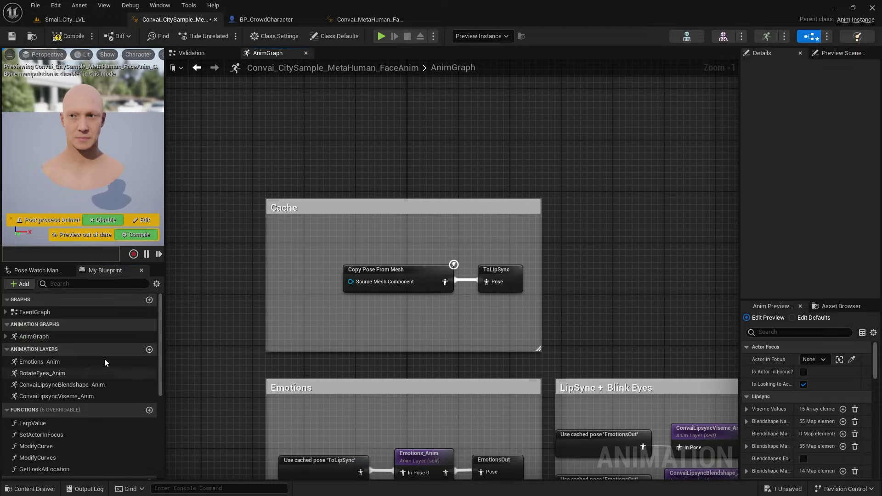
Connect a Mesh getter to Copy Pose From Mesh's Source Mesh Component and save
left_click_drag(350, 281, 304, 291)
type("get")
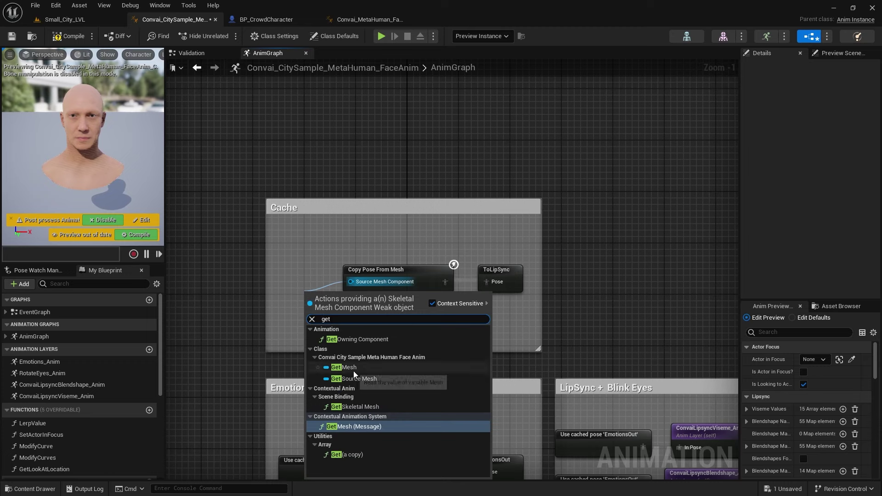
left_click(353, 370)
left_click_drag(324, 292, 292, 283)
left_click(243, 245)
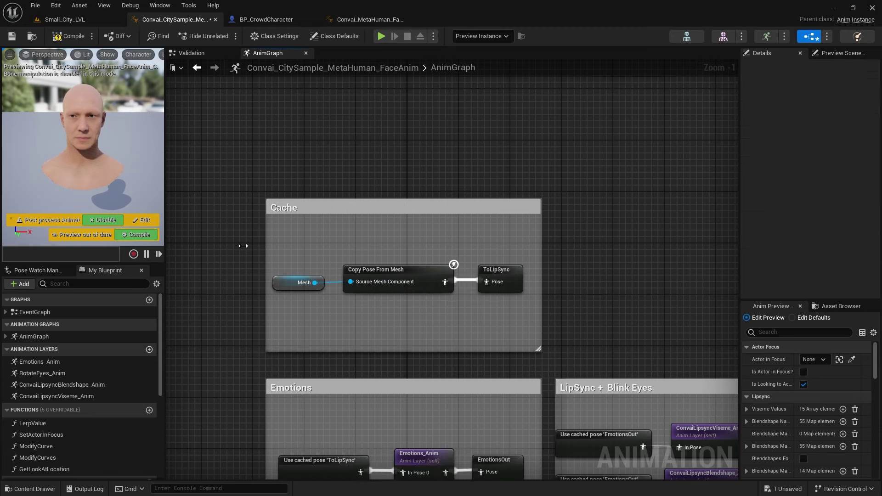
left_click(11, 36)
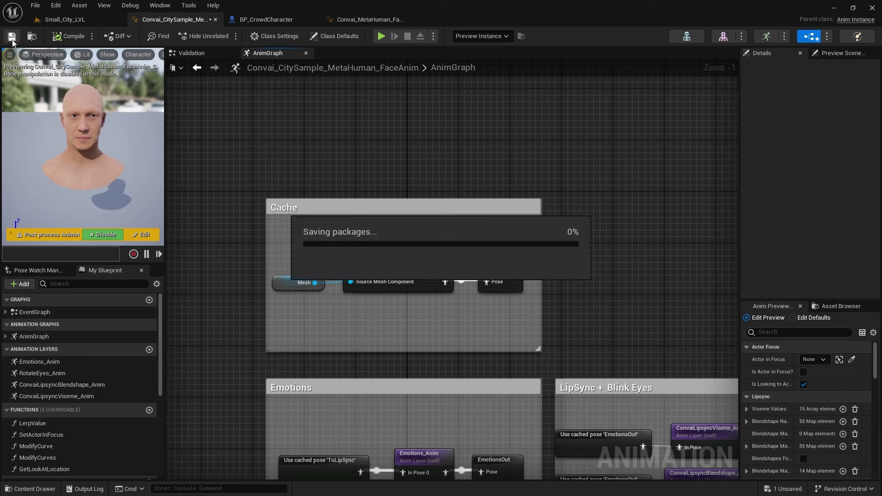
Set BP_CrowdCharacter's Additional_Head Anim Class to Convai_CitySample_MetaHuman_FaceAnim and compile
left_click(263, 19)
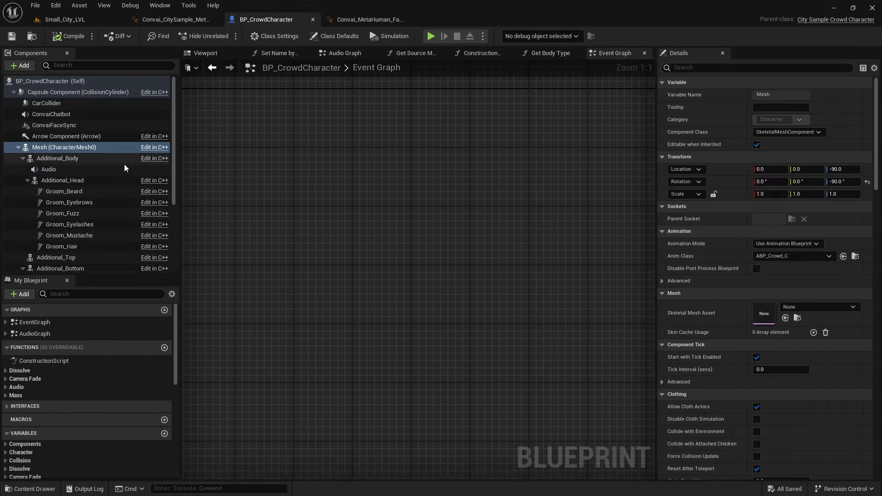
left_click(57, 182)
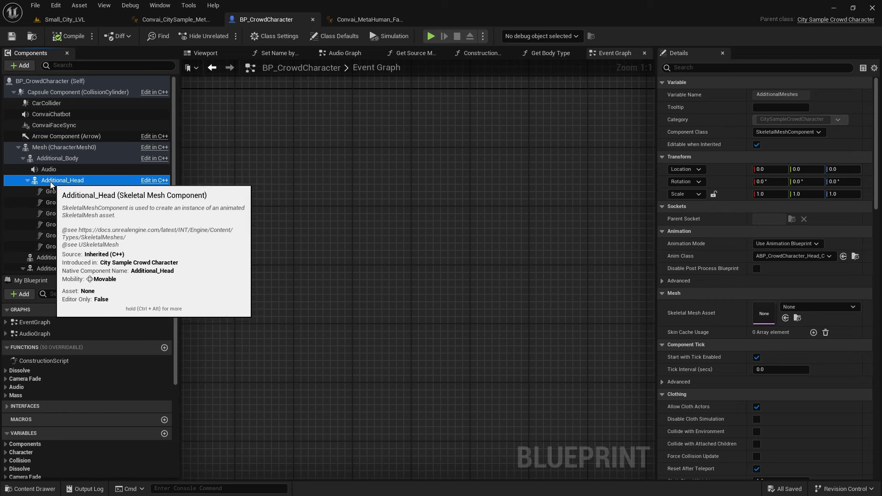
left_click(799, 257)
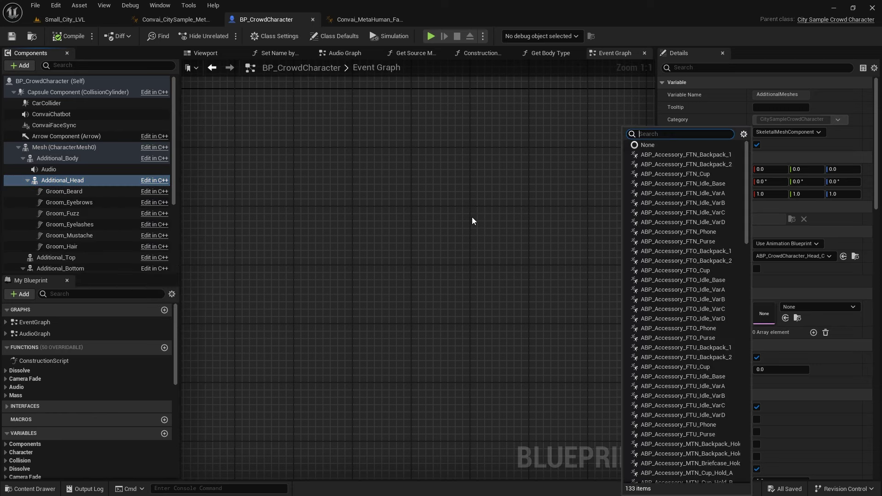
type("citysample")
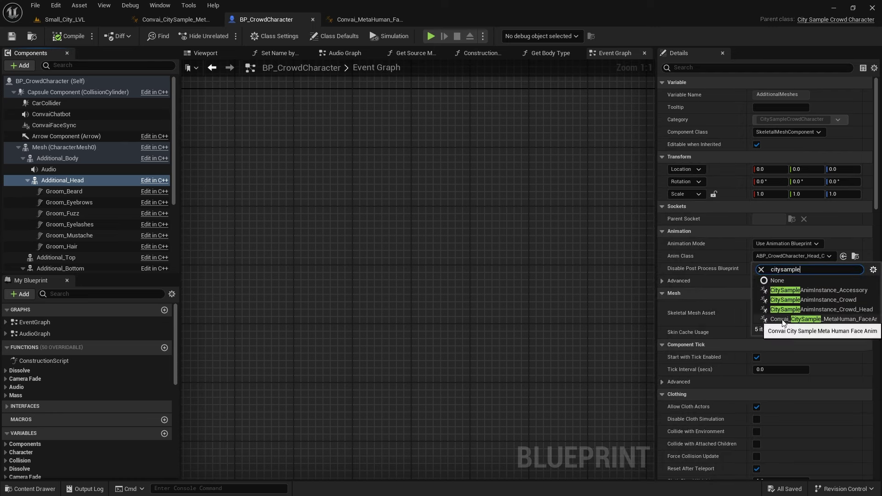
left_click(826, 320)
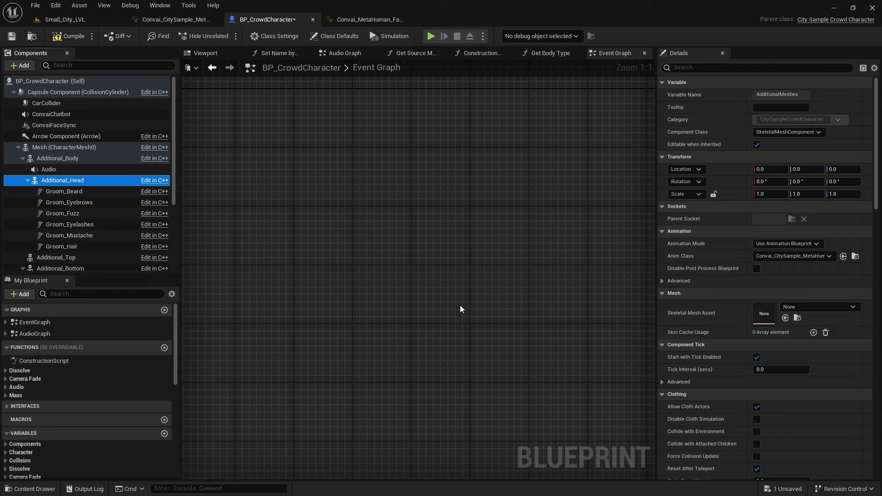
left_click(67, 40)
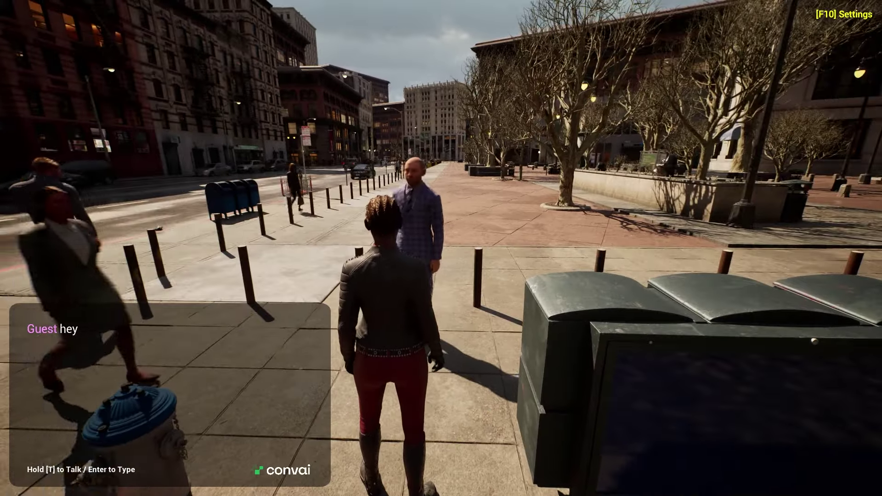
Greet Carlos and walk around him while he answers about outfits
key("w")
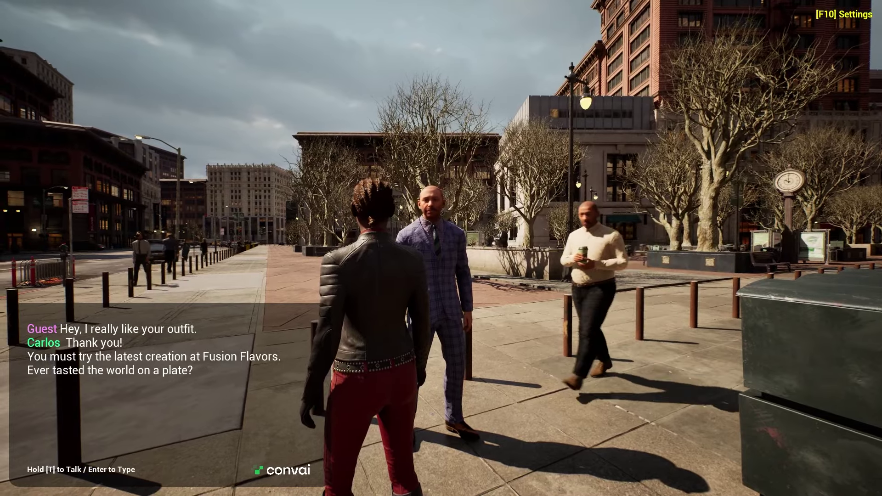
key("w")
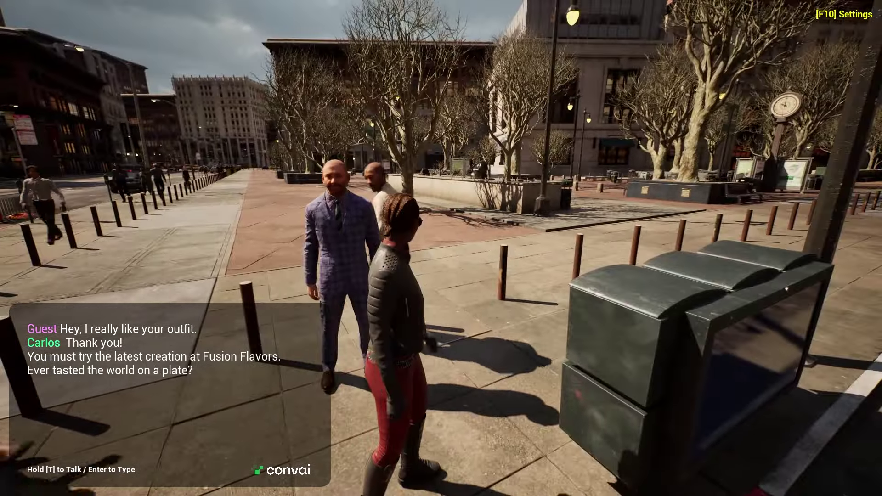
key("w")
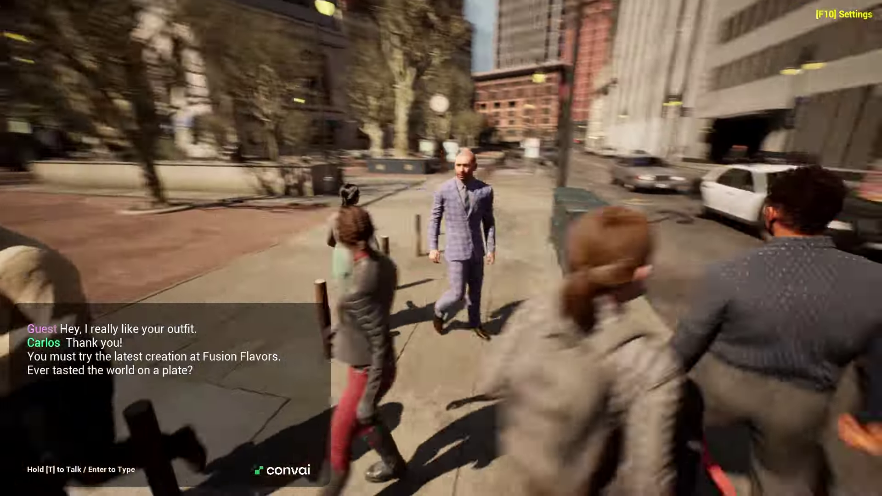
key("w")
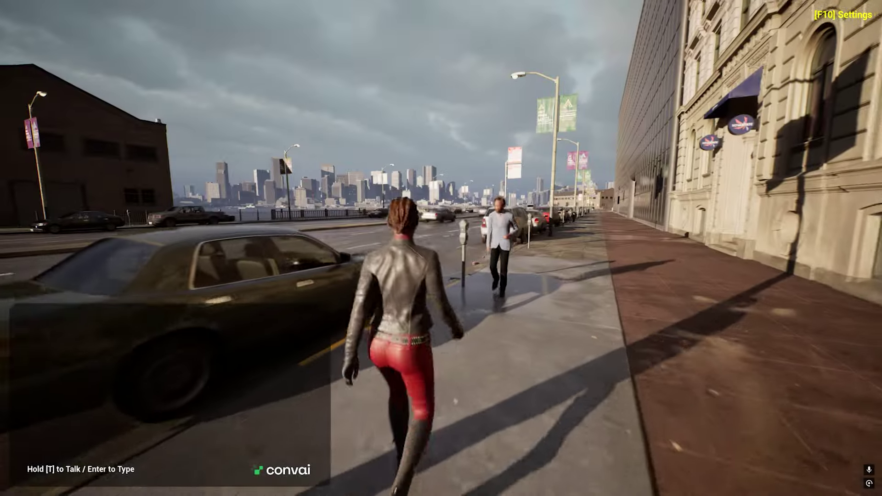
Walk around Carlos toward the waterfront as he talks about Fusion Flavors recipes
key("w")
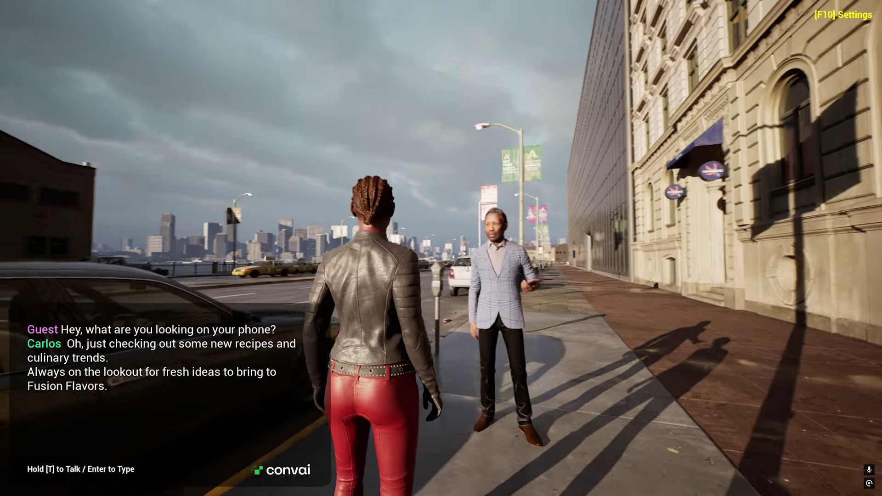
key("w")
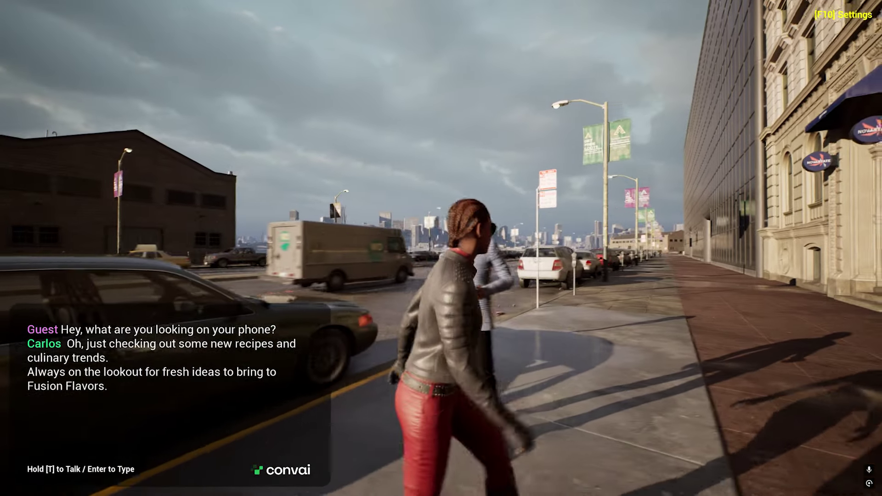
key("w")
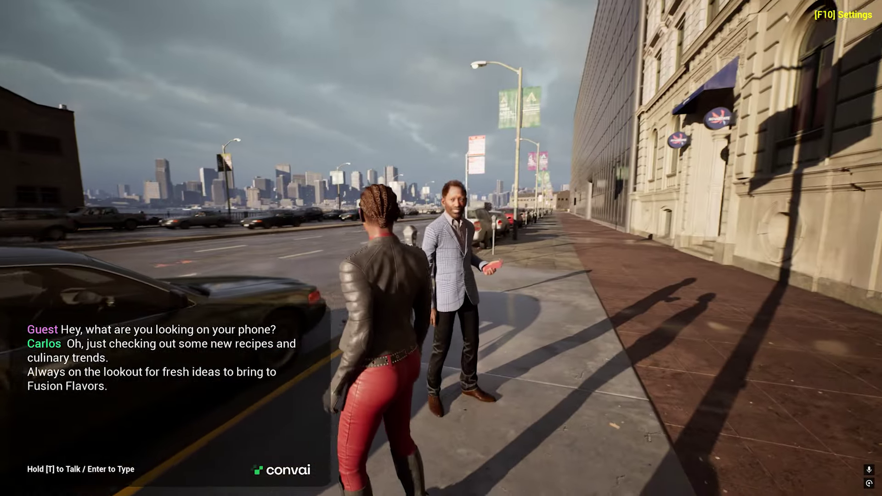
key("w")
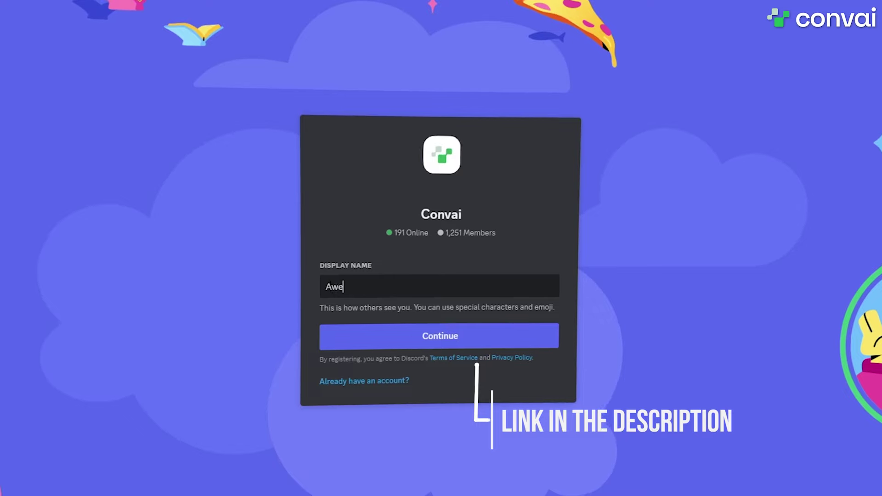
type("some")
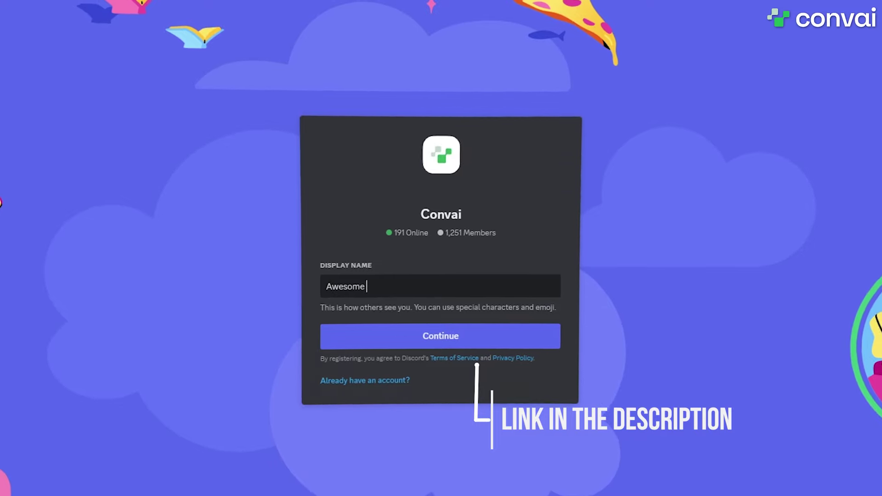
type(" Convai User")
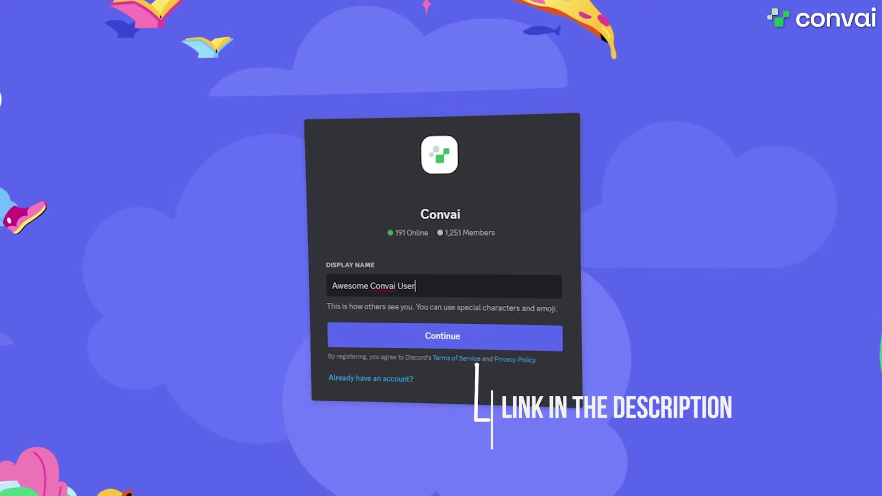